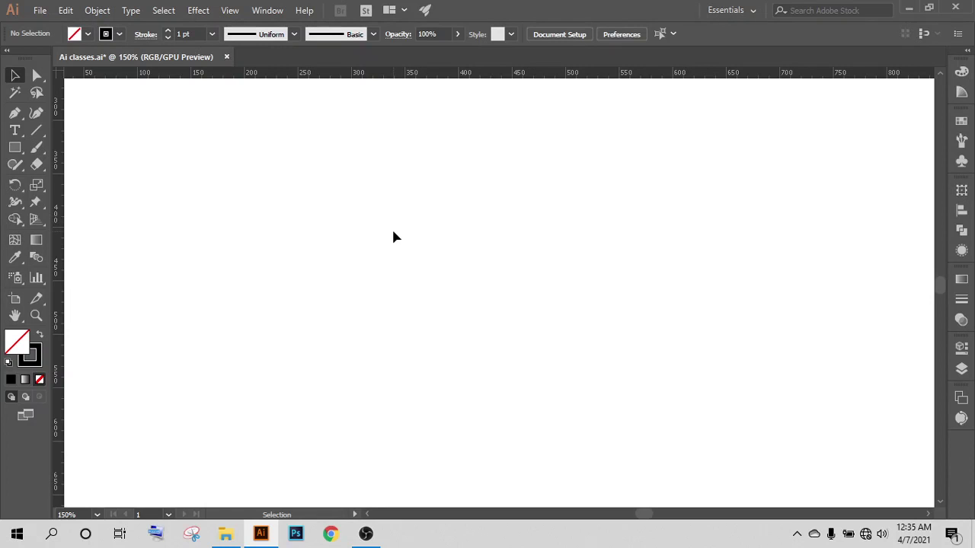
- Pan to the pasteboard artwork and move the green leaves onto the artboard
{"action": "scroll", "coordinate": [392, 227], "scroll_direction": "down", "scroll_amount": 1}
{"action": "left_click_drag", "start_coordinate": [542, 368], "coordinate": [480, 353]}
{"action": "scroll", "coordinate": [480, 353], "scroll_direction": "down", "scroll_amount": 1}
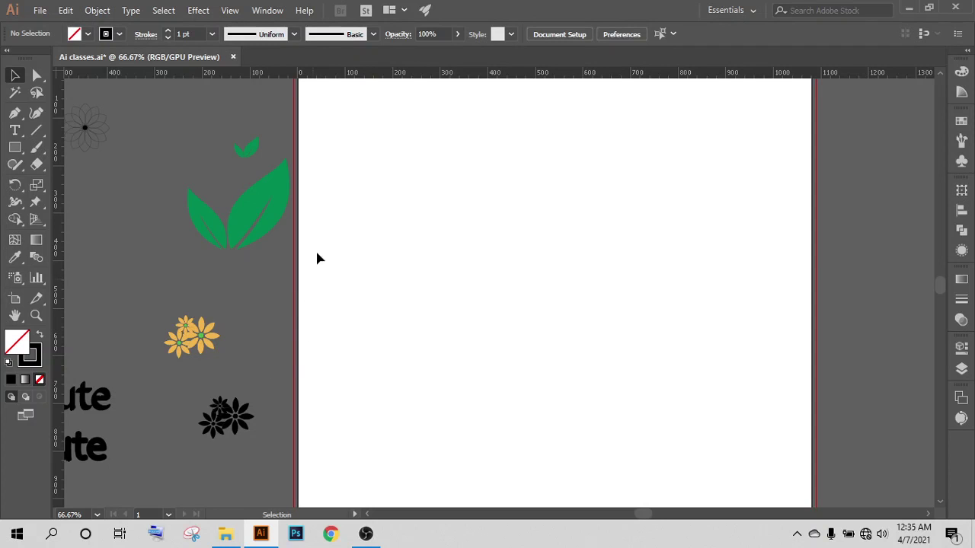
{"action": "scroll", "coordinate": [318, 259], "scroll_direction": "up", "scroll_amount": 1}
{"action": "left_click_drag", "start_coordinate": [236, 215], "coordinate": [528, 215]}
- Move the orange flowers onto the artboard and deselect them
{"action": "scroll", "coordinate": [261, 331], "scroll_direction": "down", "scroll_amount": 2}
{"action": "scroll", "coordinate": [256, 319], "scroll_direction": "up", "scroll_amount": 3}
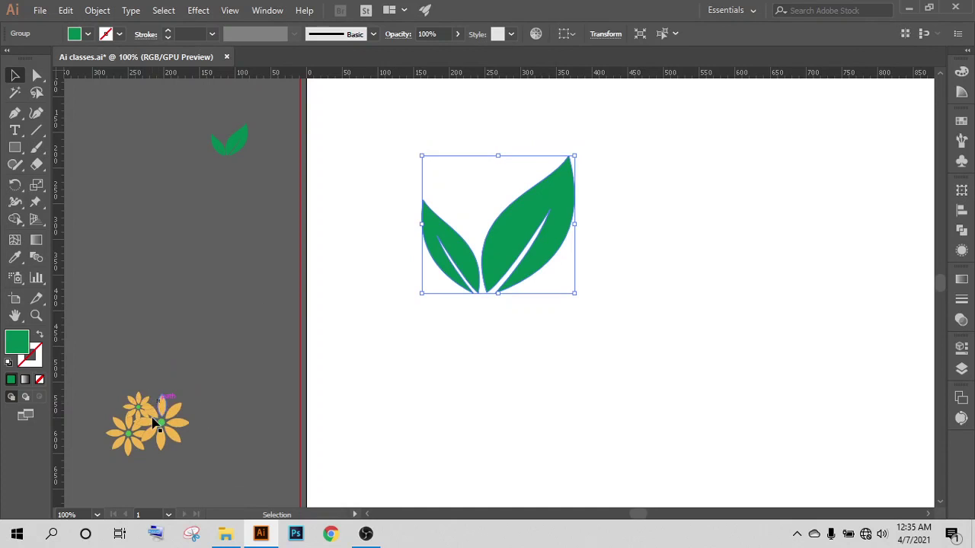
{"action": "left_click_drag", "start_coordinate": [155, 423], "coordinate": [685, 239]}
{"action": "scroll", "coordinate": [592, 285], "scroll_direction": "up", "scroll_amount": 3}
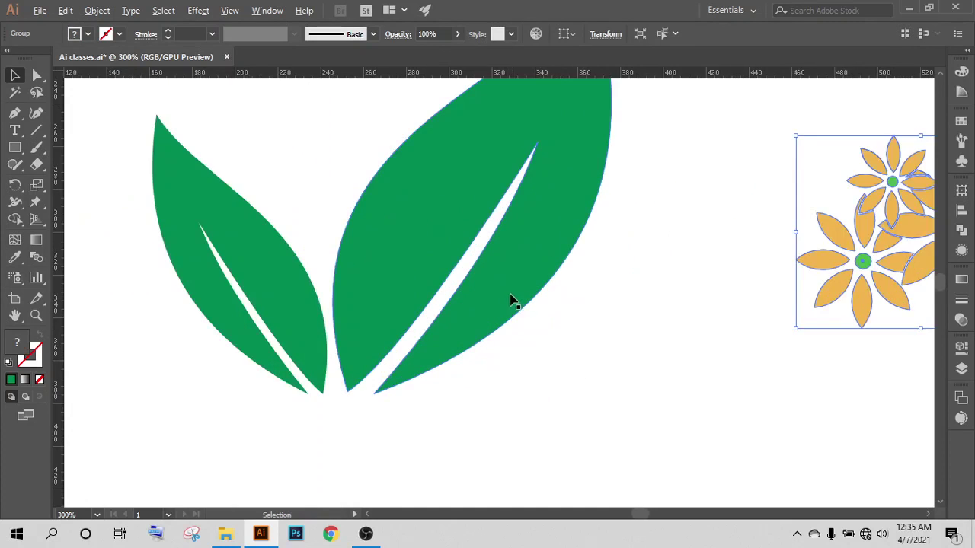
{"action": "scroll", "coordinate": [512, 301], "scroll_direction": "down", "scroll_amount": 3}
{"action": "scroll", "coordinate": [468, 270], "scroll_direction": "down", "scroll_amount": 1}
{"action": "scroll", "coordinate": [467, 270], "scroll_direction": "down", "scroll_amount": 1}
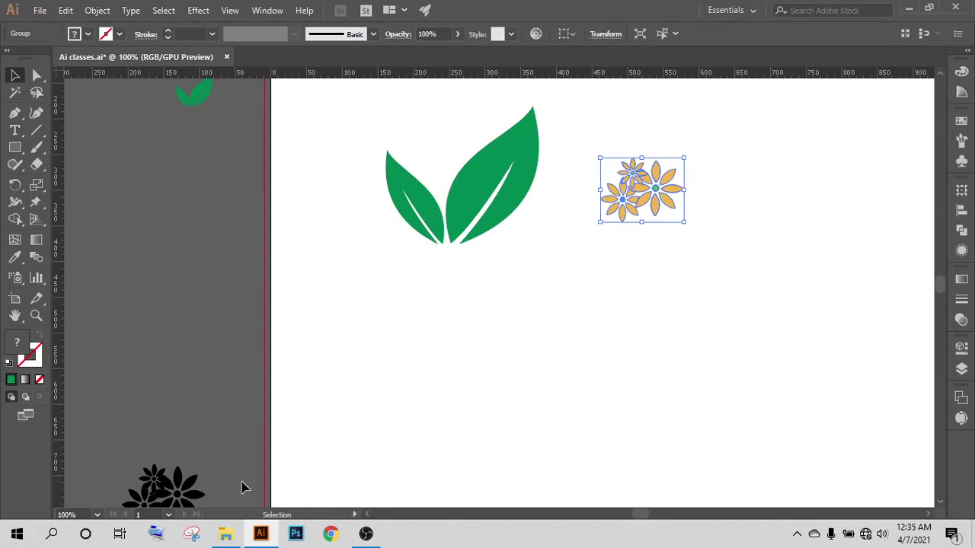
{"action": "left_click", "coordinate": [751, 183]}
- Drag the black flower cluster from the pasteboard onto the artboard
{"action": "scroll", "coordinate": [675, 194], "scroll_direction": "up", "scroll_amount": 4}
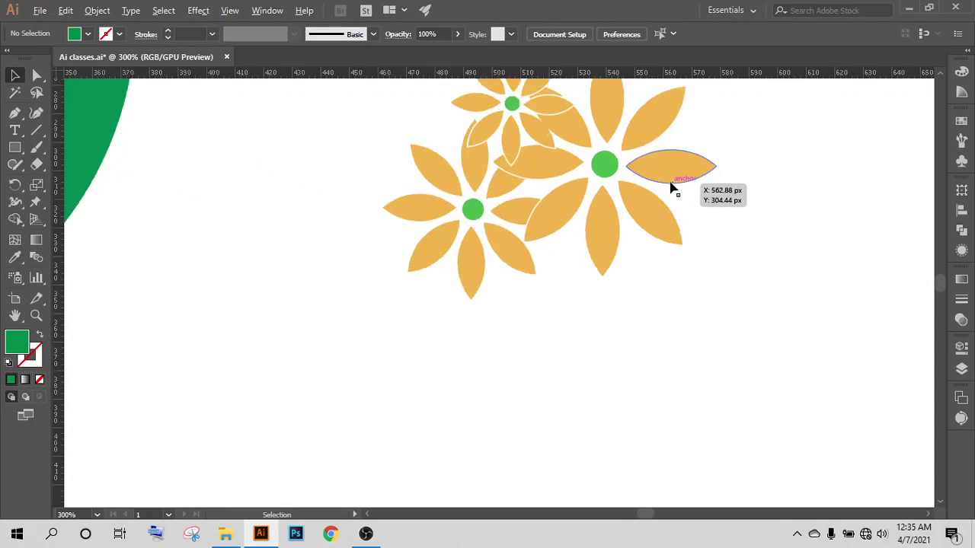
{"action": "scroll", "coordinate": [562, 302], "scroll_direction": "up", "scroll_amount": 1}
{"action": "scroll", "coordinate": [561, 302], "scroll_direction": "down", "scroll_amount": 2}
{"action": "scroll", "coordinate": [572, 308], "scroll_direction": "down", "scroll_amount": 1}
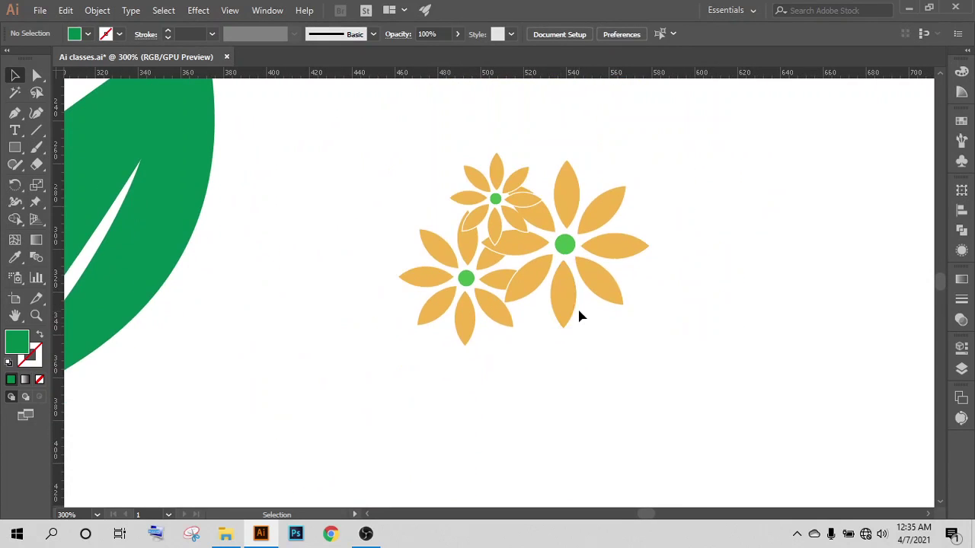
{"action": "scroll", "coordinate": [579, 312], "scroll_direction": "down", "scroll_amount": 3}
{"action": "scroll", "coordinate": [518, 342], "scroll_direction": "down", "scroll_amount": 3}
{"action": "scroll", "coordinate": [488, 359], "scroll_direction": "down", "scroll_amount": 3}
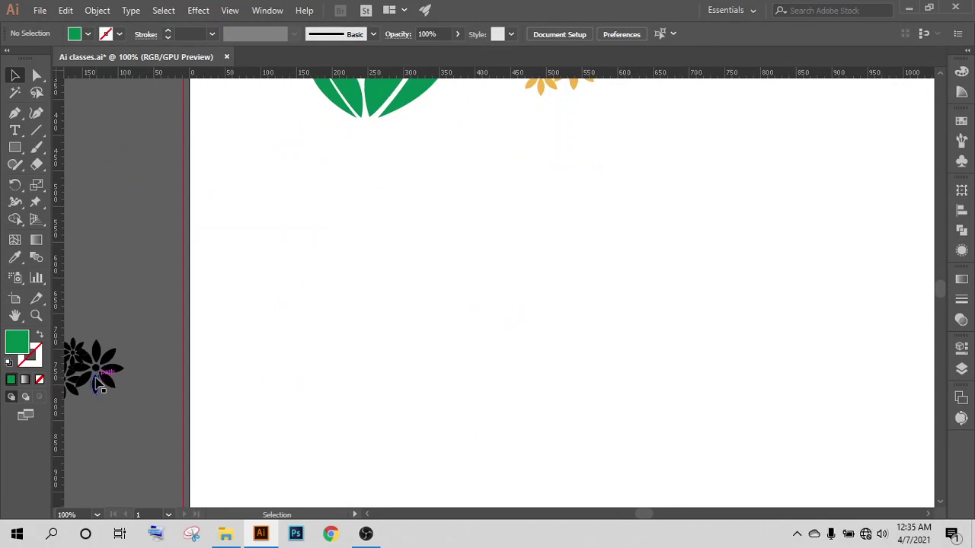
{"action": "left_click_drag", "start_coordinate": [106, 392], "coordinate": [709, 187]}
{"action": "scroll", "coordinate": [675, 445], "scroll_direction": "up", "scroll_amount": 5}
- Drag the black flower group up next to the orange flowers
{"action": "scroll", "coordinate": [685, 396], "scroll_direction": "up", "scroll_amount": 1}
{"action": "left_click_drag", "start_coordinate": [701, 332], "coordinate": [686, 235]}
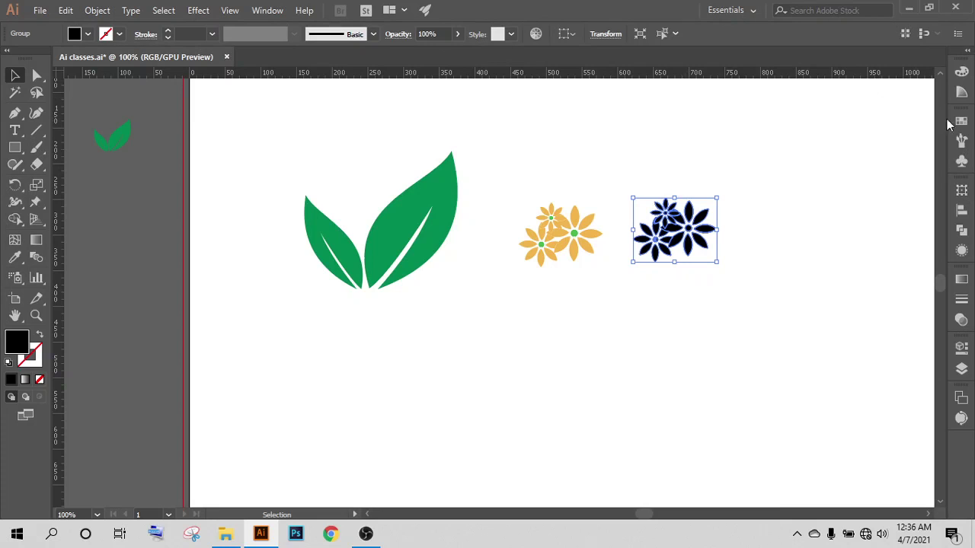
- Open the Brushes panel and move the leaves and flowers together to the left
{"action": "left_click", "coordinate": [962, 141]}
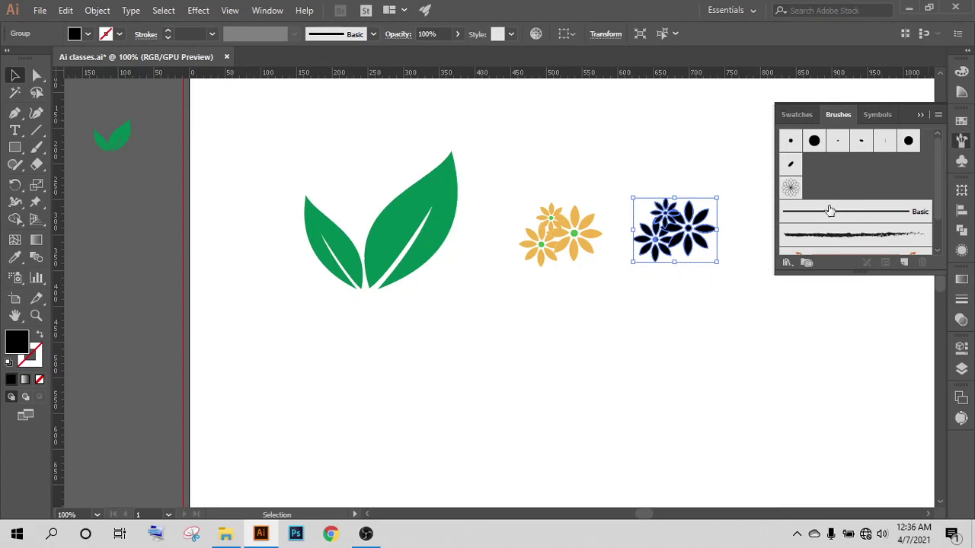
{"action": "left_click", "coordinate": [546, 385]}
{"action": "scroll", "coordinate": [598, 374], "scroll_direction": "down", "scroll_amount": 1}
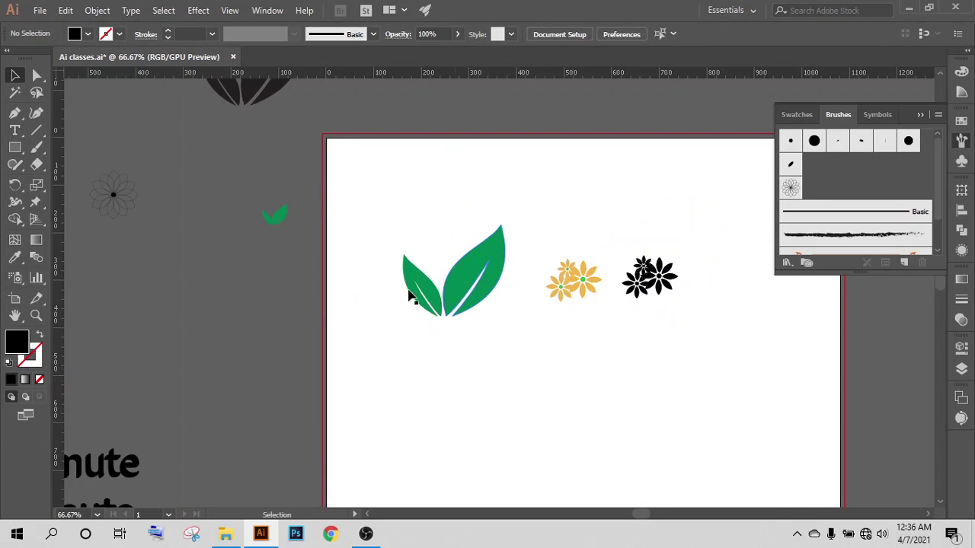
{"action": "scroll", "coordinate": [411, 297], "scroll_direction": "down", "scroll_amount": 3}
{"action": "left_click_drag", "start_coordinate": [364, 146], "coordinate": [642, 237]}
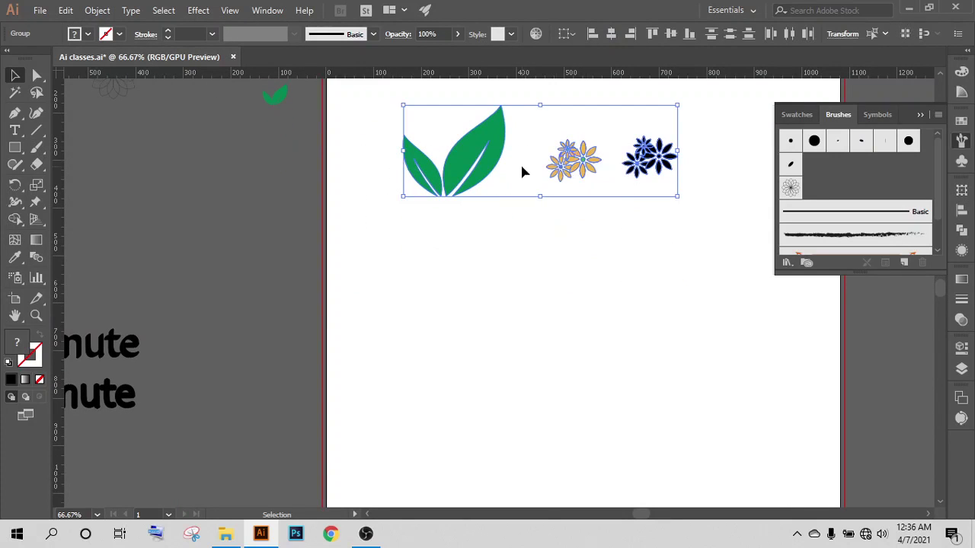
{"action": "mouse_move", "coordinate": [586, 172]}
{"action": "left_mouse_down"}
{"action": "mouse_move", "coordinate": [337, 297]}
{"action": "mouse_move", "coordinate": [259, 183]}
{"action": "left_mouse_up"}
{"action": "left_click", "coordinate": [404, 259]}
- Nudge the black flower cluster slightly right, then select it
{"action": "left_click_drag", "start_coordinate": [366, 191], "coordinate": [575, 214]}
{"action": "left_click", "coordinate": [566, 190]}
{"action": "scroll", "coordinate": [522, 154], "scroll_direction": "up", "scroll_amount": 3}
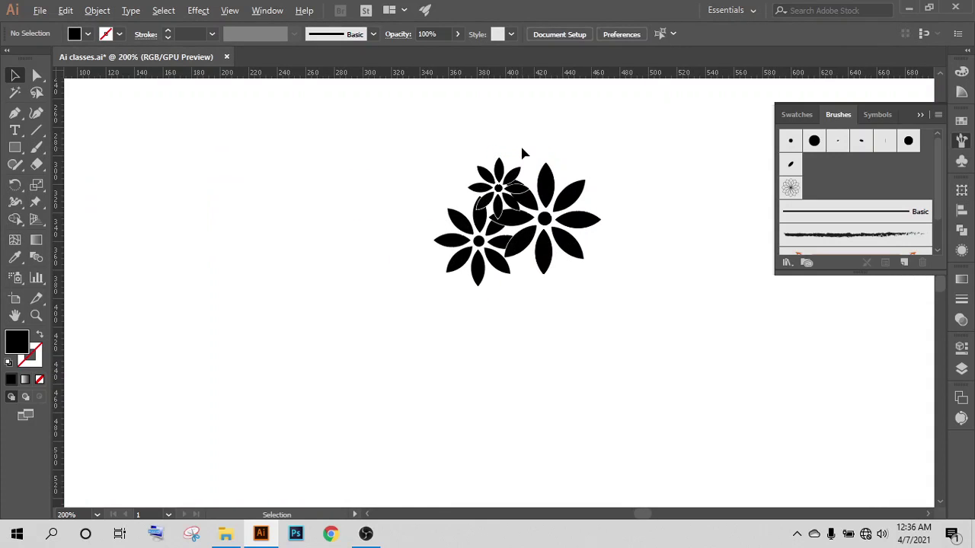
{"action": "scroll", "coordinate": [522, 154], "scroll_direction": "up", "scroll_amount": 1}
{"action": "scroll", "coordinate": [518, 305], "scroll_direction": "down", "scroll_amount": 1}
{"action": "scroll", "coordinate": [518, 343], "scroll_direction": "up", "scroll_amount": 2}
{"action": "scroll", "coordinate": [487, 354], "scroll_direction": "up", "scroll_amount": 1}
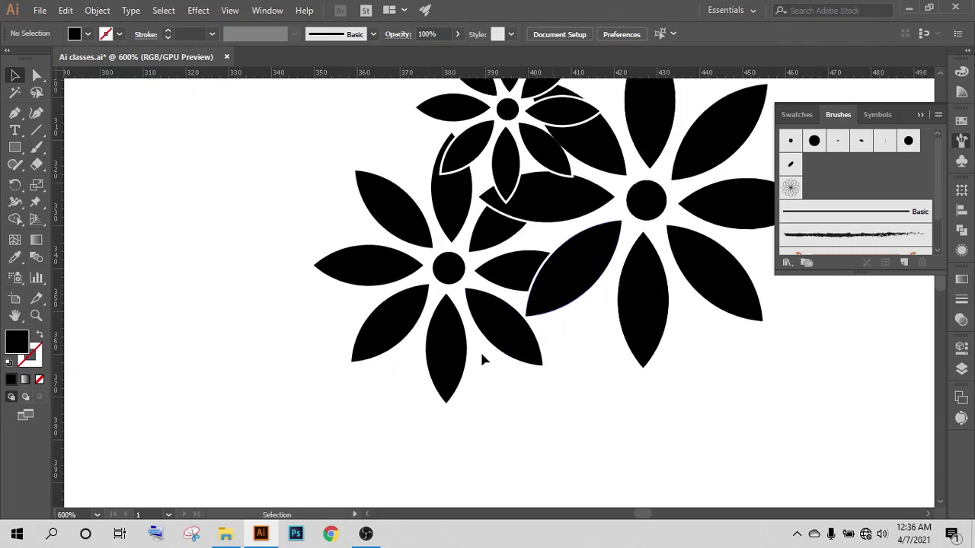
{"action": "scroll", "coordinate": [482, 359], "scroll_direction": "up", "scroll_amount": 2}
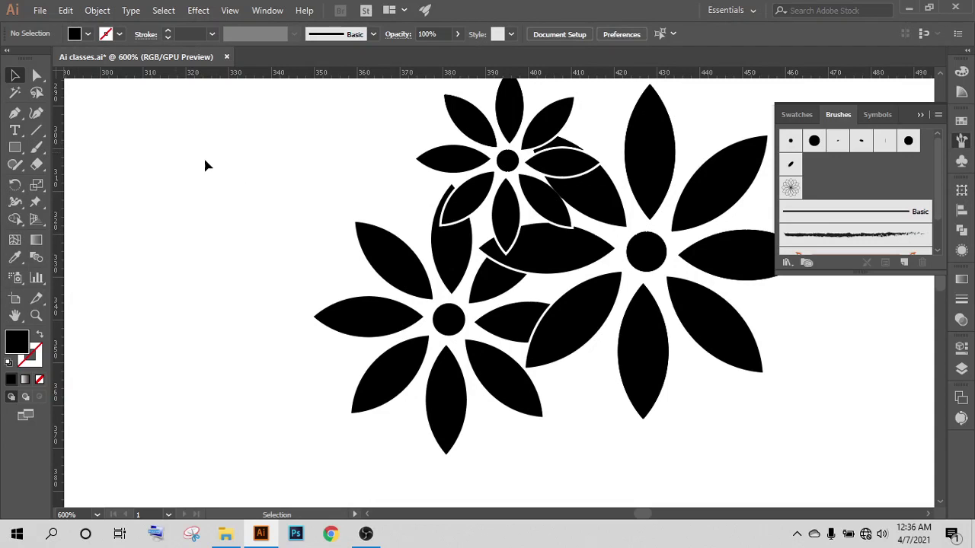
{"action": "scroll", "coordinate": [457, 263], "scroll_direction": "down", "scroll_amount": 2}
{"action": "scroll", "coordinate": [488, 275], "scroll_direction": "up", "scroll_amount": 1}
{"action": "scroll", "coordinate": [488, 276], "scroll_direction": "down", "scroll_amount": 1}
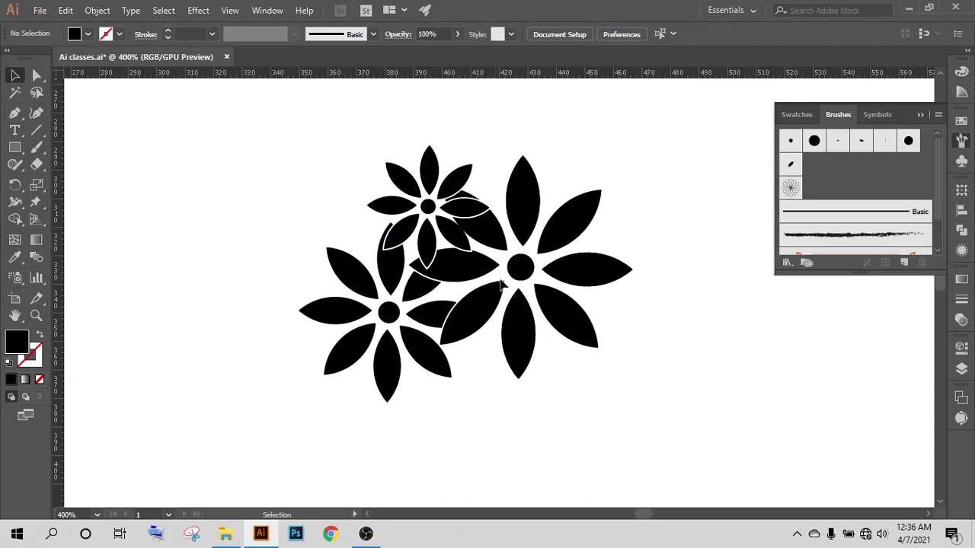
{"action": "scroll", "coordinate": [503, 276], "scroll_direction": "down", "scroll_amount": 2}
{"action": "scroll", "coordinate": [533, 276], "scroll_direction": "down", "scroll_amount": 1}
{"action": "scroll", "coordinate": [573, 278], "scroll_direction": "down", "scroll_amount": 1}
{"action": "scroll", "coordinate": [572, 278], "scroll_direction": "up", "scroll_amount": 2}
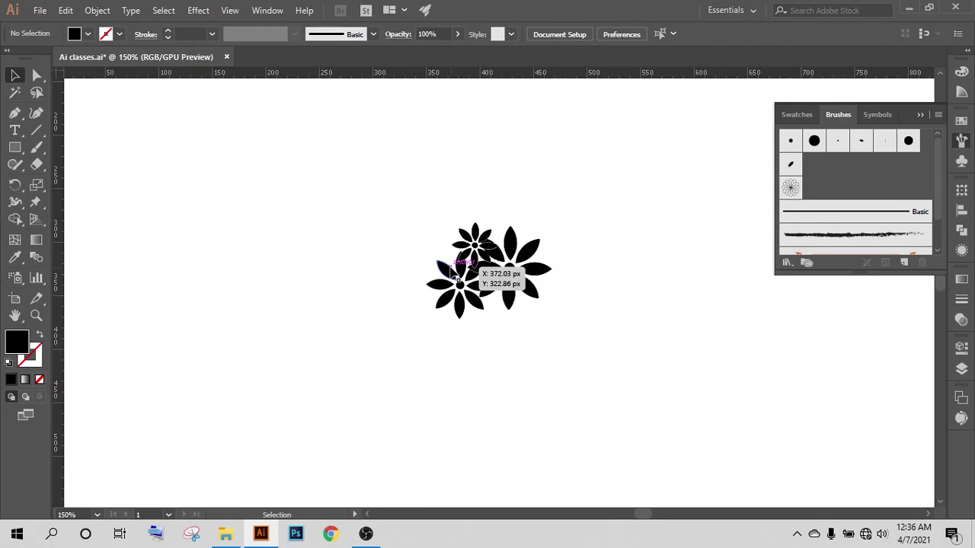
{"action": "left_click", "coordinate": [464, 267]}
- Create a new scatter brush named 'black artwork' from the black flower cluster
{"action": "left_click", "coordinate": [905, 263]}
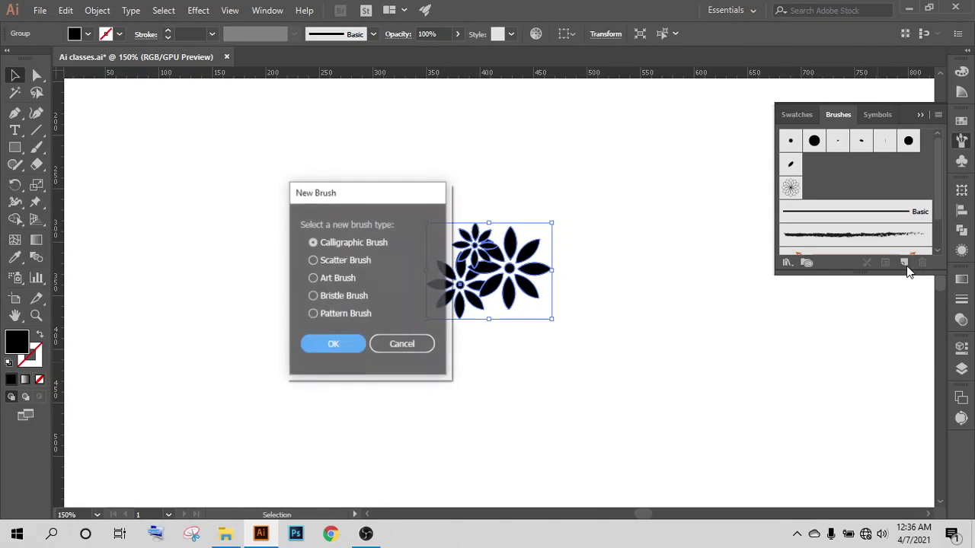
{"action": "left_click", "coordinate": [337, 263]}
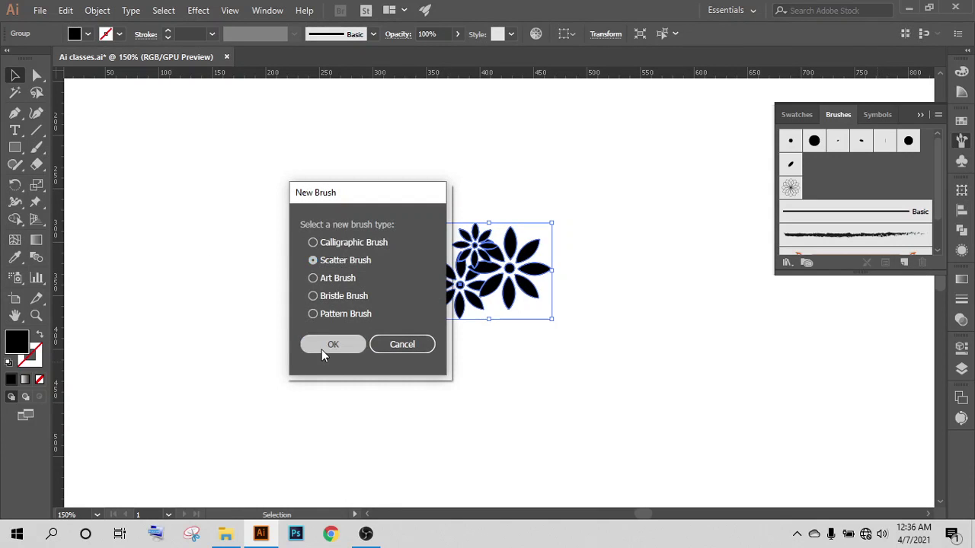
{"action": "left_click", "coordinate": [322, 349]}
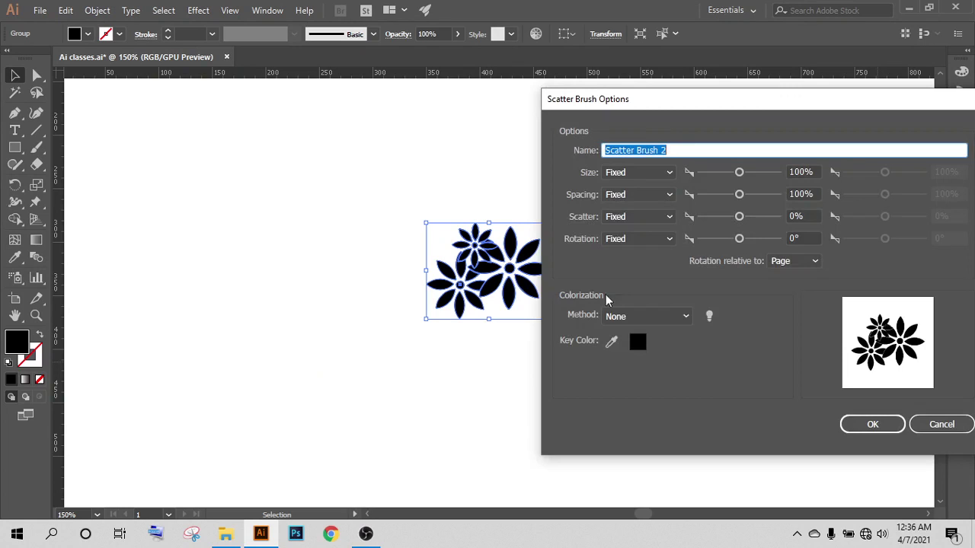
{"action": "left_click_drag", "start_coordinate": [705, 102], "coordinate": [512, 101]}
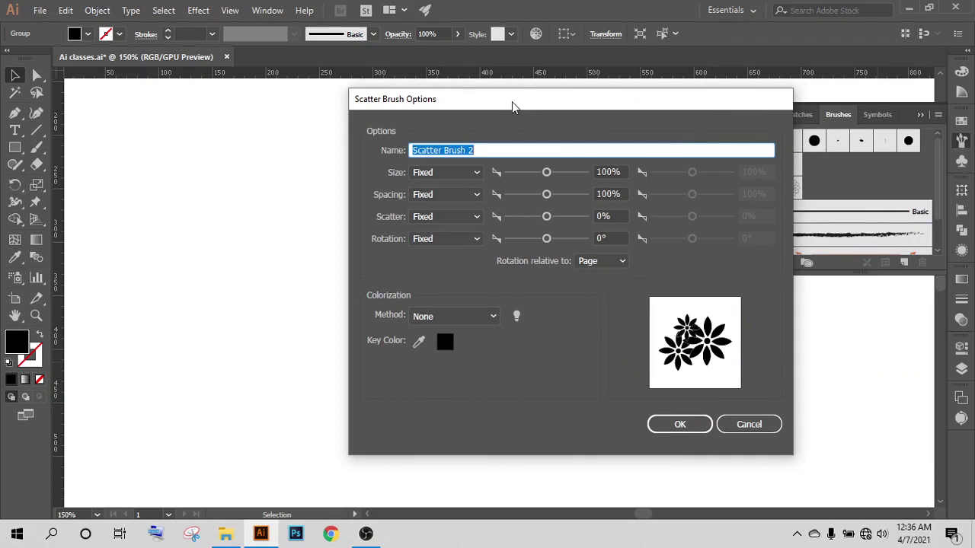
{"action": "type", "text": "black "}
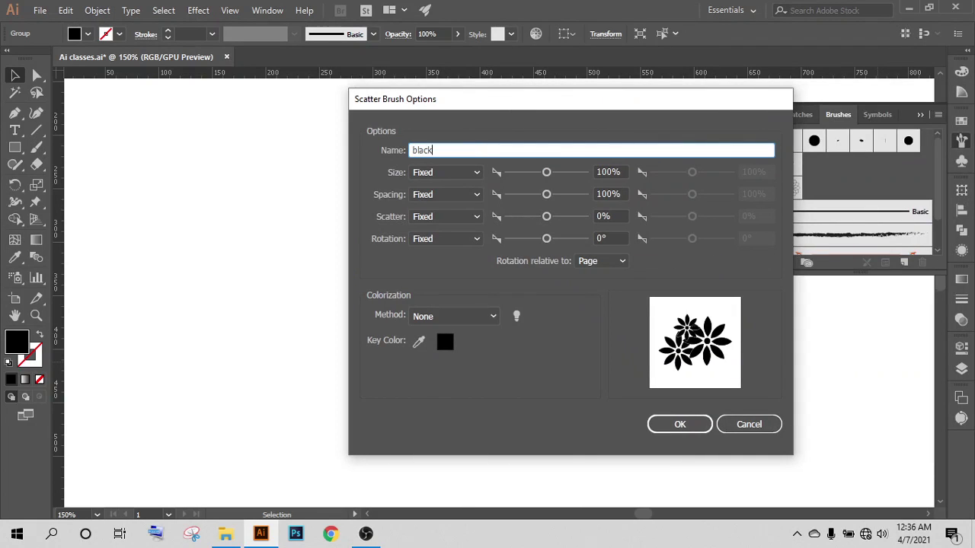
{"action": "type", "text": "artw"}
{"action": "type", "text": "ork"}
{"action": "mouse_move", "coordinate": [496, 98]}
{"action": "left_mouse_down"}
{"action": "mouse_move", "coordinate": [483, 122]}
{"action": "mouse_move", "coordinate": [294, 167]}
{"action": "mouse_move", "coordinate": [347, 77]}
{"action": "left_mouse_up"}
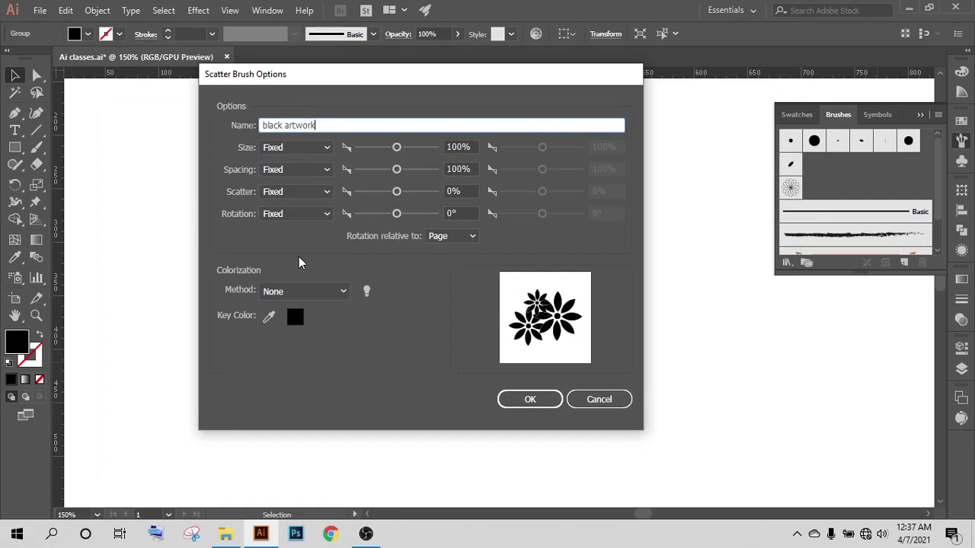
{"action": "left_click", "coordinate": [530, 399]}
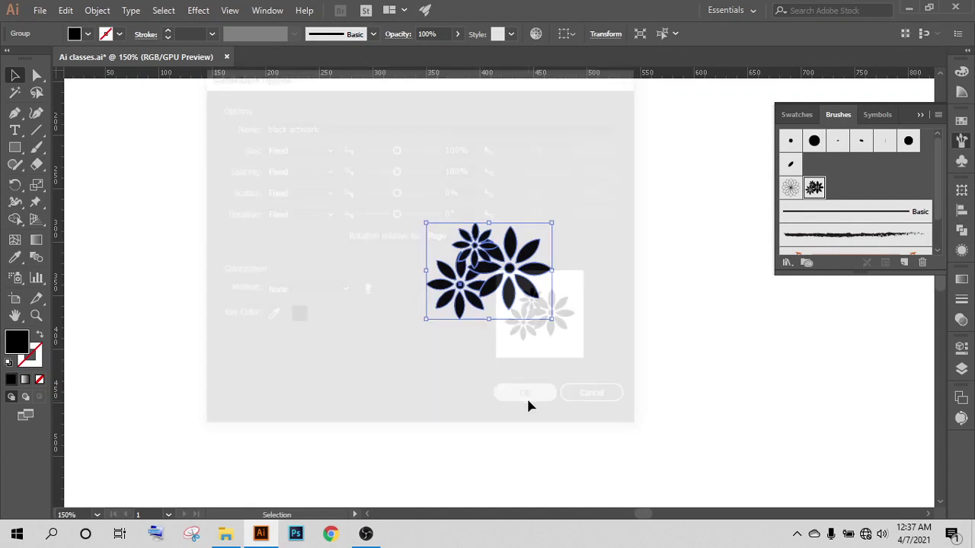
- Move the black flower cluster off the artboard and deselect it
{"action": "scroll", "coordinate": [526, 396], "scroll_direction": "down", "scroll_amount": 3}
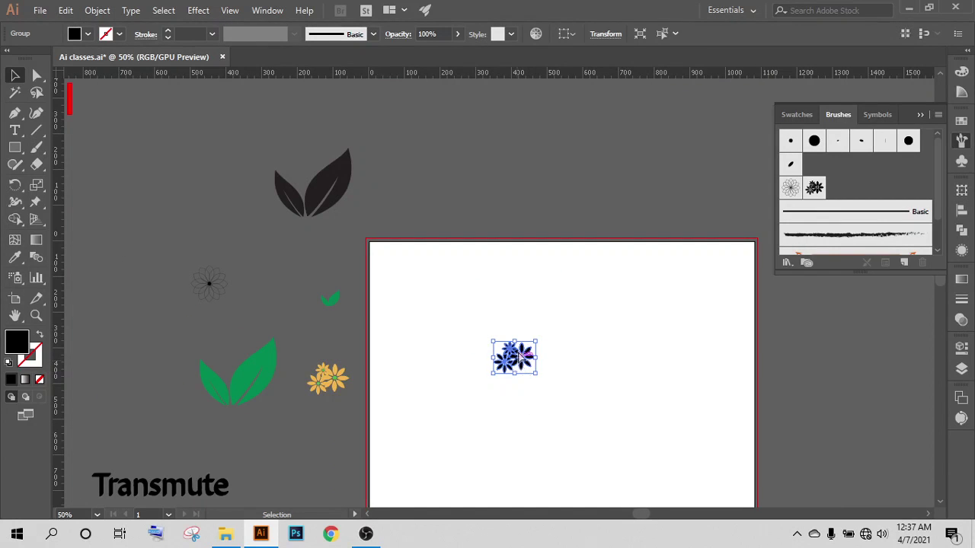
{"action": "left_click_drag", "start_coordinate": [515, 364], "coordinate": [516, 197]}
{"action": "left_click", "coordinate": [505, 304]}
{"action": "scroll", "coordinate": [505, 304], "scroll_direction": "down", "scroll_amount": 3}
{"action": "scroll", "coordinate": [683, 368], "scroll_direction": "down", "scroll_amount": 3}
- Paint a test stroke on the artboard with the black artwork scatter brush
{"action": "key", "text": "b"}
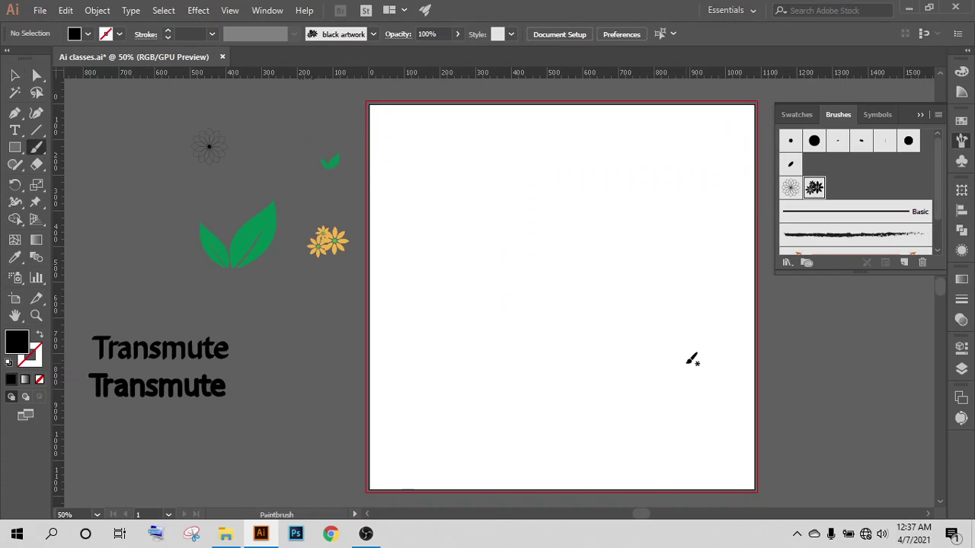
{"action": "scroll", "coordinate": [492, 287], "scroll_direction": "up", "scroll_amount": 2}
{"action": "scroll", "coordinate": [495, 291], "scroll_direction": "down", "scroll_amount": 2}
{"action": "scroll", "coordinate": [499, 259], "scroll_direction": "down", "scroll_amount": 2}
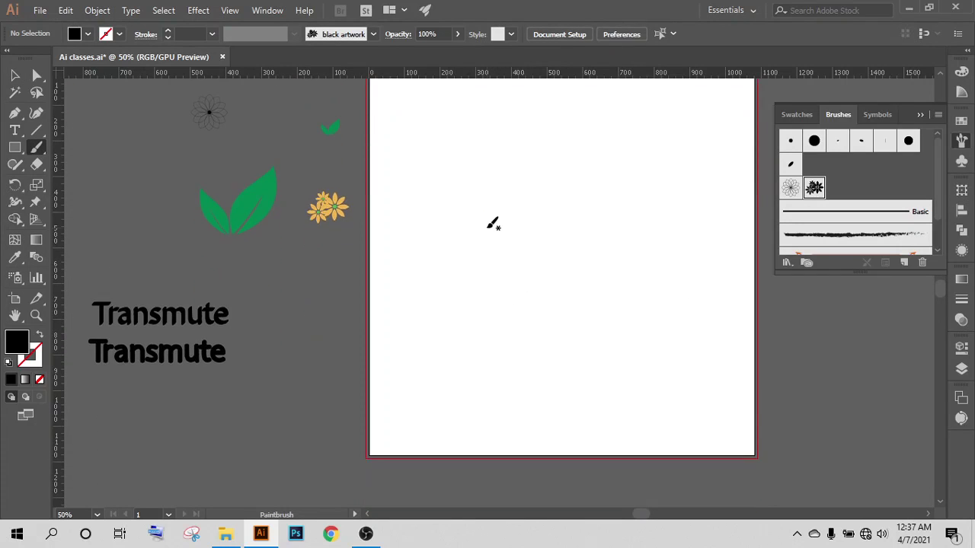
{"action": "scroll", "coordinate": [541, 251], "scroll_direction": "up", "scroll_amount": 1}
{"action": "scroll", "coordinate": [588, 274], "scroll_direction": "up", "scroll_amount": 1}
{"action": "mouse_move", "coordinate": [440, 198]}
{"action": "left_mouse_down"}
{"action": "mouse_move", "coordinate": [468, 320]}
{"action": "mouse_move", "coordinate": [701, 419]}
{"action": "left_mouse_up"}
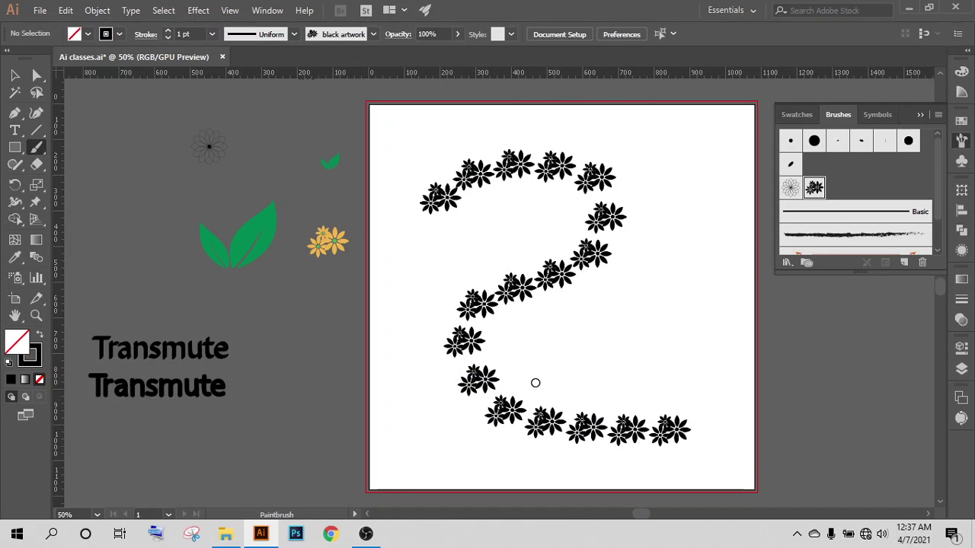
{"action": "scroll", "coordinate": [567, 214], "scroll_direction": "up", "scroll_amount": 3}
{"action": "scroll", "coordinate": [622, 403], "scroll_direction": "down", "scroll_amount": 1}
{"action": "scroll", "coordinate": [622, 403], "scroll_direction": "down", "scroll_amount": 4}
{"action": "scroll", "coordinate": [685, 355], "scroll_direction": "up", "scroll_amount": 4}
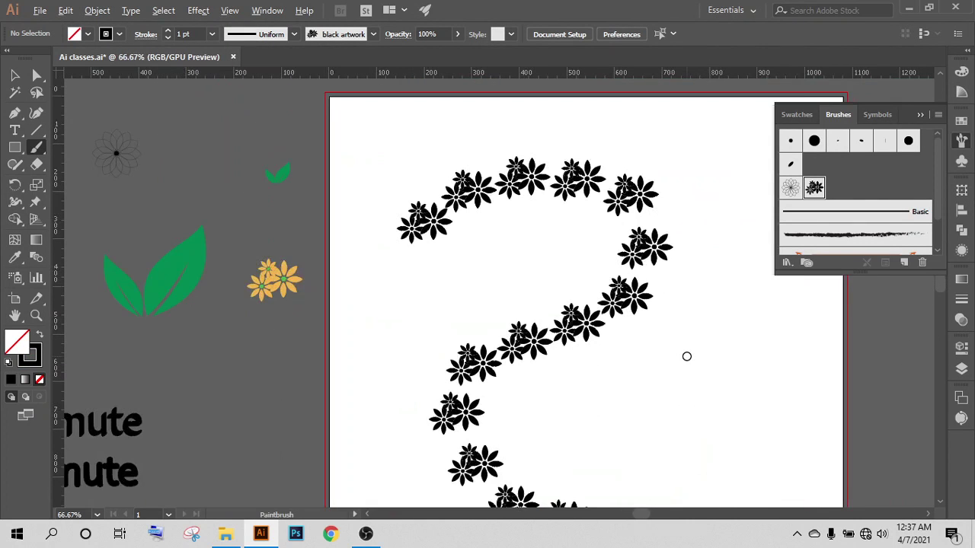
{"action": "scroll", "coordinate": [677, 389], "scroll_direction": "down", "scroll_amount": 1}
{"action": "scroll", "coordinate": [677, 388], "scroll_direction": "down", "scroll_amount": 1}
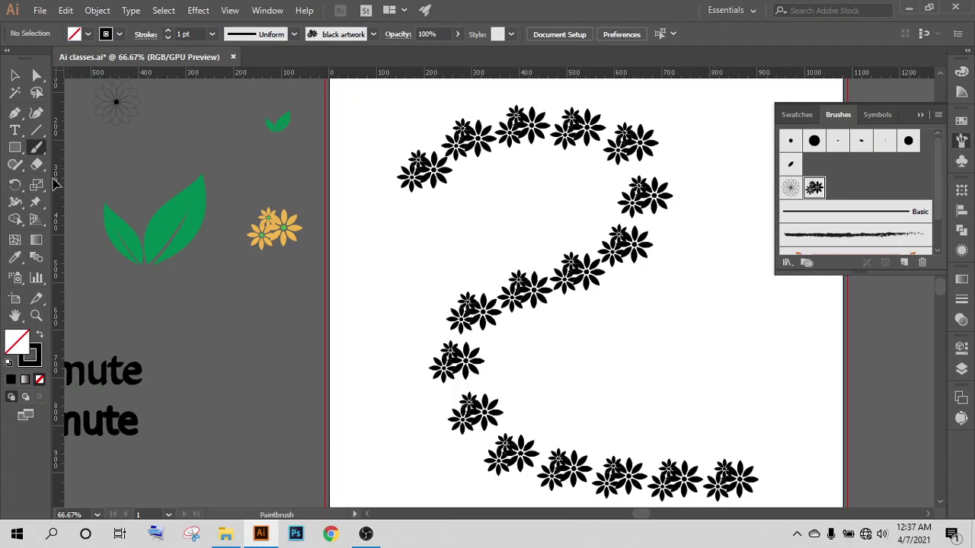
- Select the flower-brush test stroke and delete it
{"action": "left_click", "coordinate": [15, 75]}
{"action": "left_click", "coordinate": [575, 284]}
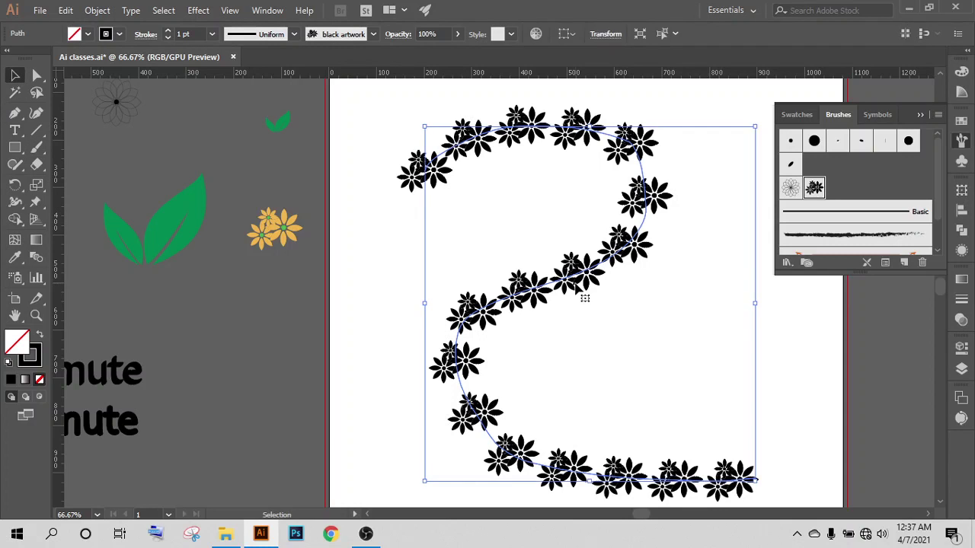
{"action": "key", "text": "Delete"}
- Paint an S-shaped black artwork flower stroke across the artboard and select it
{"action": "key", "text": "b"}
{"action": "scroll", "coordinate": [630, 246], "scroll_direction": "up", "scroll_amount": 1}
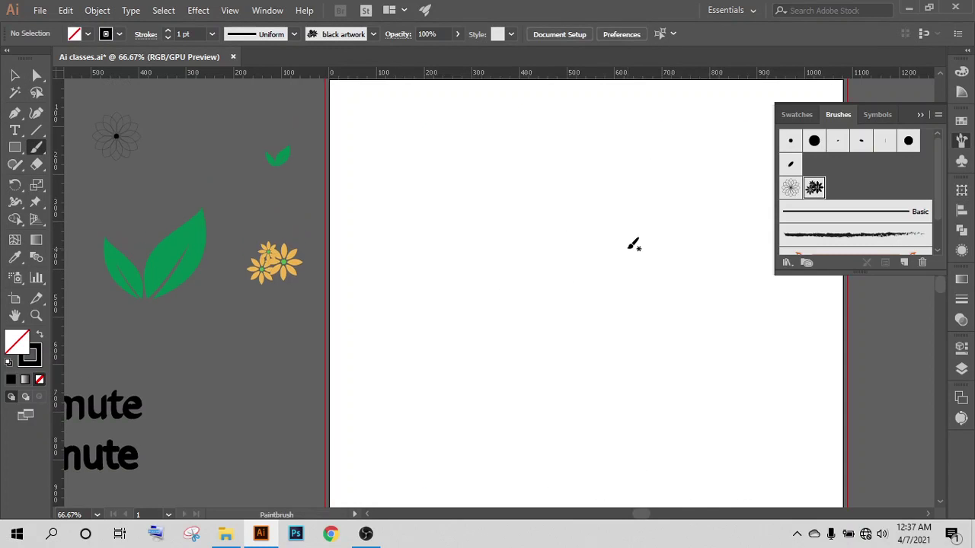
{"action": "scroll", "coordinate": [632, 244], "scroll_direction": "down", "scroll_amount": 1, "text": "alt"}
{"action": "scroll", "coordinate": [630, 303], "scroll_direction": "down", "scroll_amount": 1}
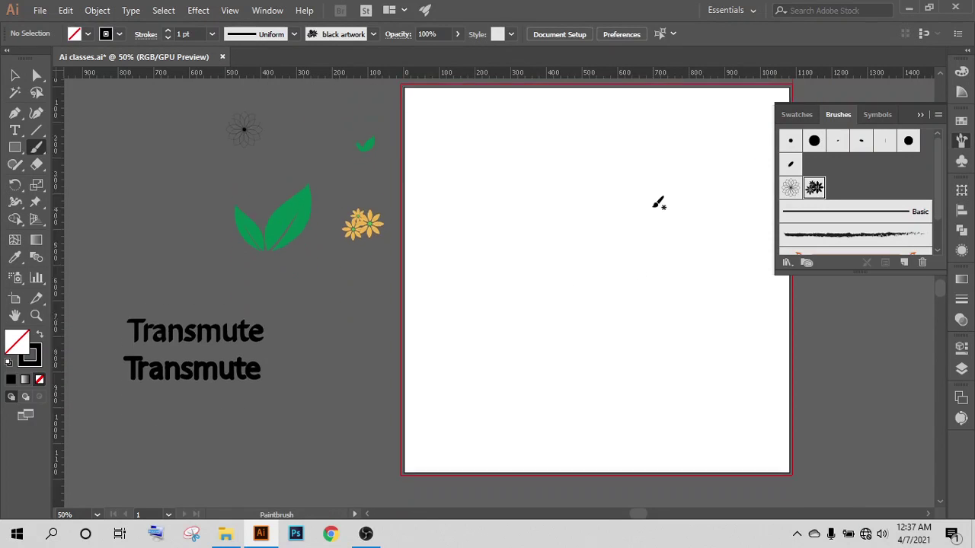
{"action": "scroll", "coordinate": [658, 202], "scroll_direction": "up", "scroll_amount": 1}
{"action": "mouse_move", "coordinate": [669, 215]}
{"action": "left_mouse_down"}
{"action": "mouse_move", "coordinate": [634, 375]}
{"action": "mouse_move", "coordinate": [570, 347]}
{"action": "left_mouse_up"}
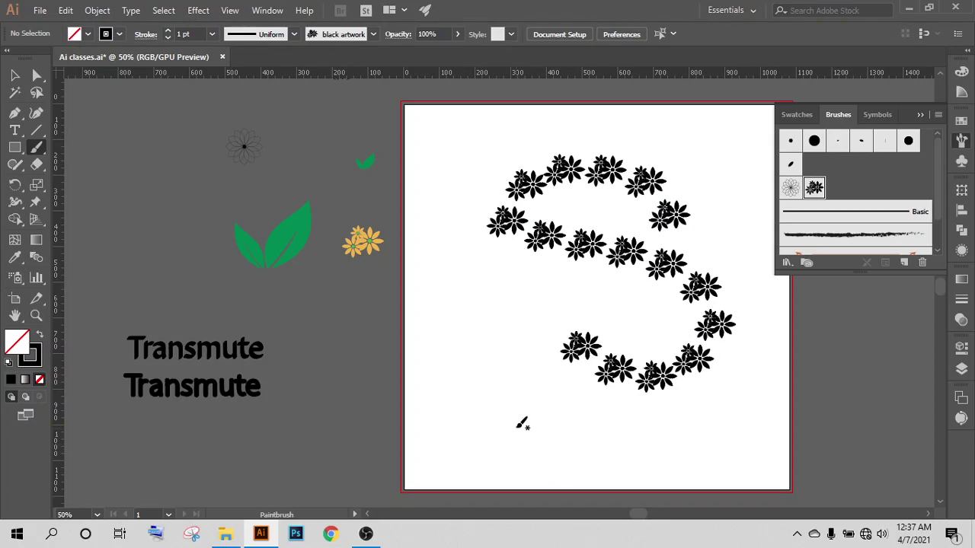
{"action": "left_click", "coordinate": [15, 75]}
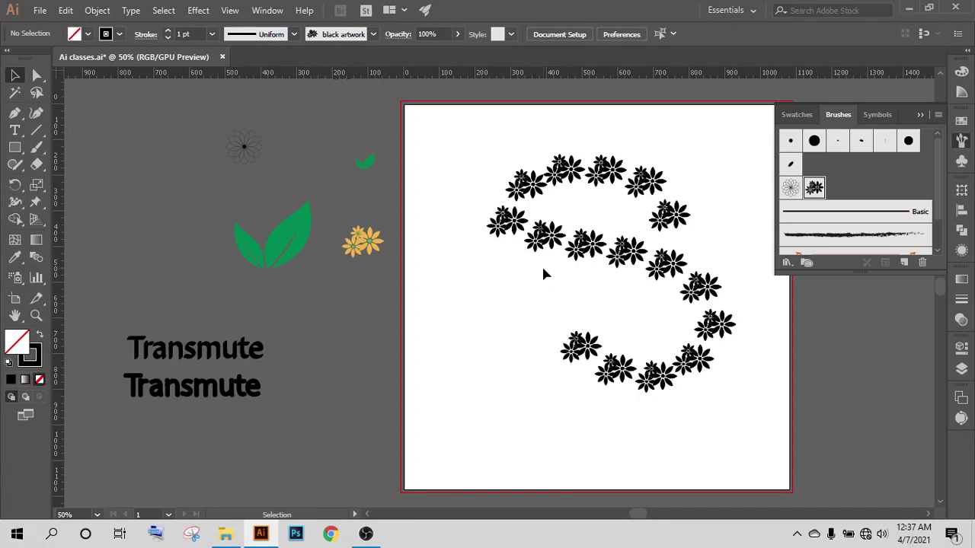
{"action": "left_click", "coordinate": [619, 383]}
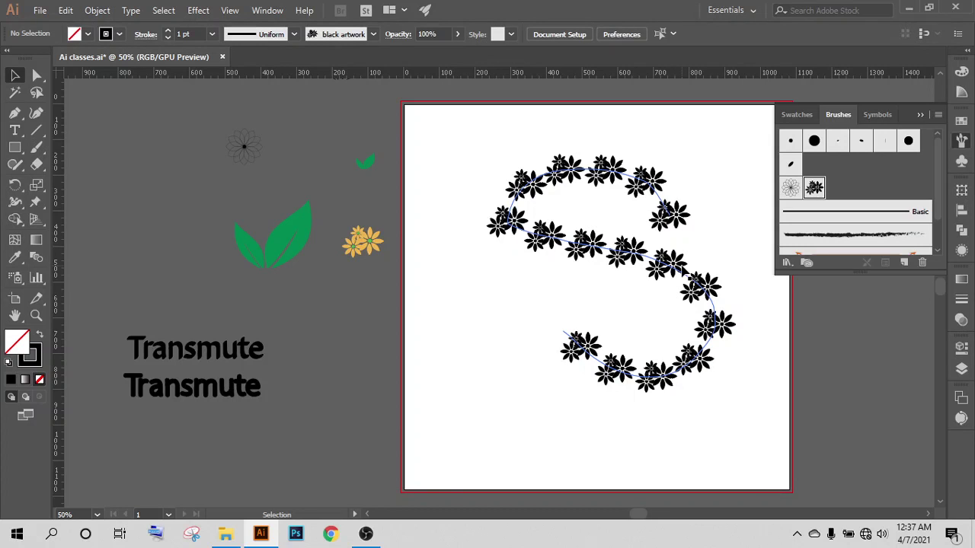
{"action": "scroll", "coordinate": [690, 275], "scroll_direction": "up", "scroll_amount": 1}
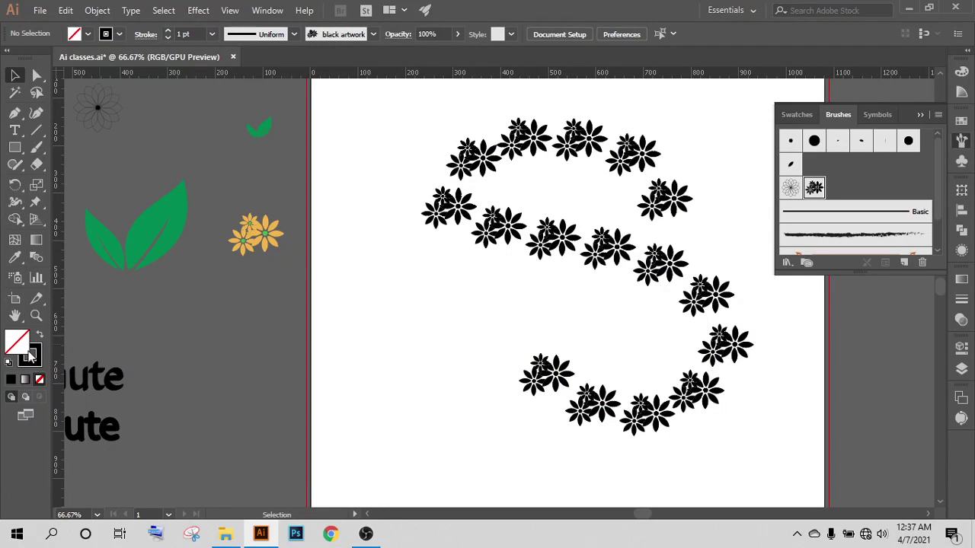
- Change the S path's stroke colour to red (R 243, f30000)
{"action": "left_click", "coordinate": [558, 268]}
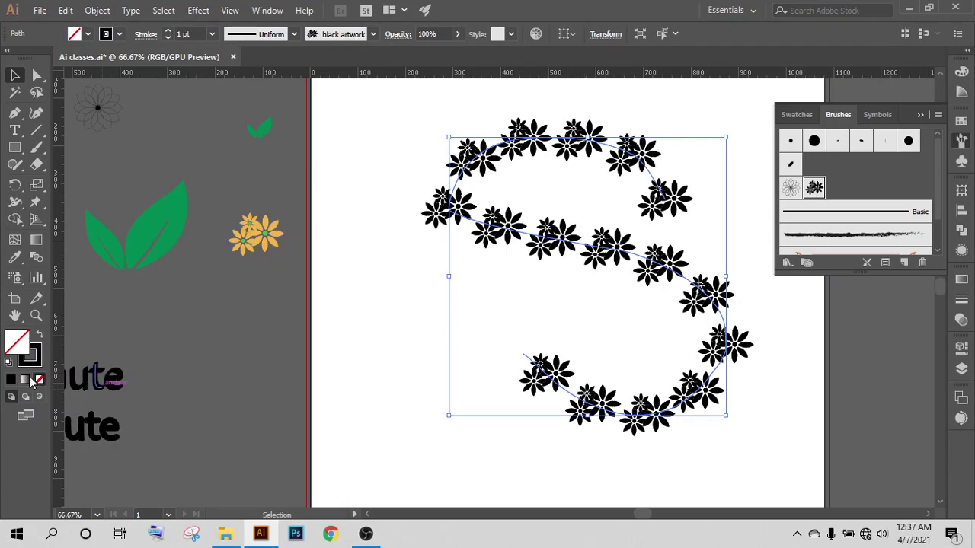
{"action": "left_click", "coordinate": [31, 361]}
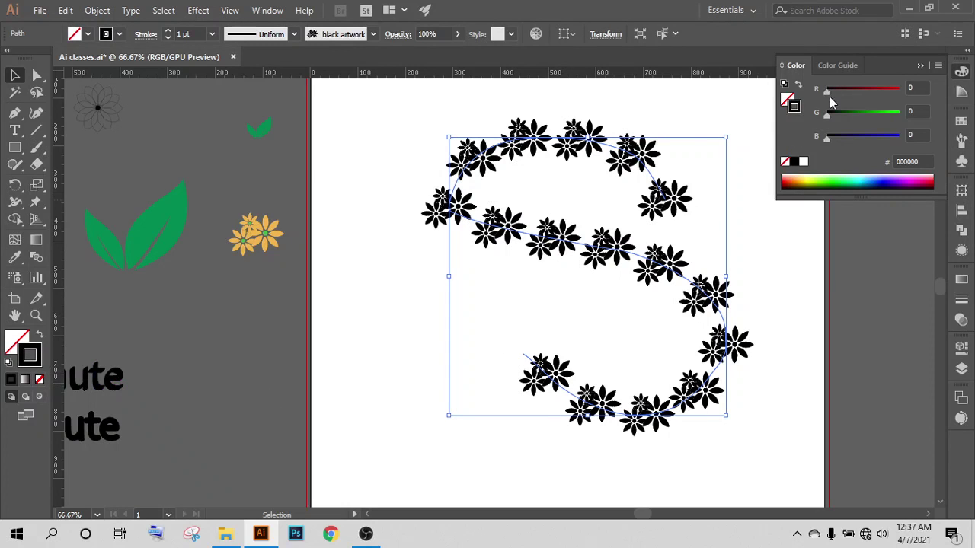
{"action": "left_click_drag", "start_coordinate": [828, 95], "coordinate": [897, 89]}
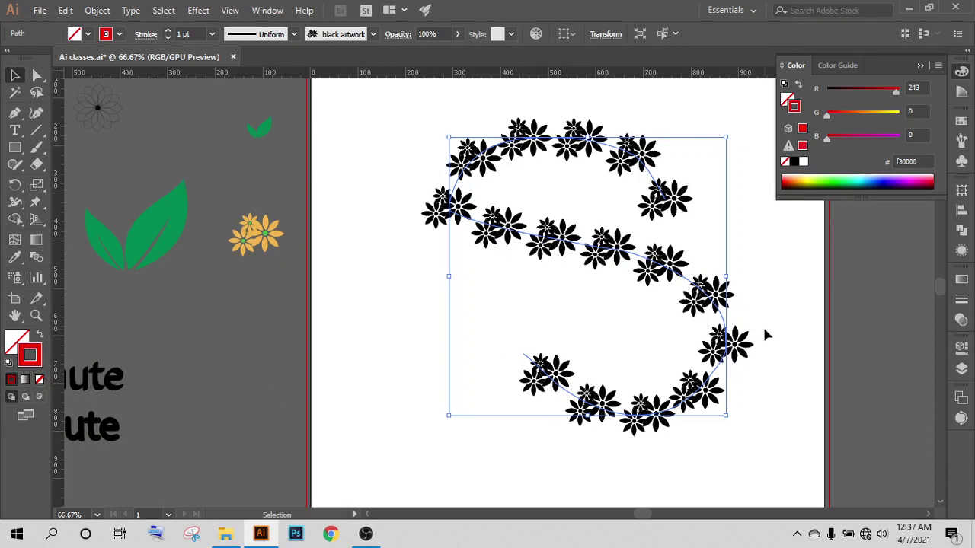
{"action": "scroll", "coordinate": [638, 281], "scroll_direction": "up", "scroll_amount": 3}
{"action": "scroll", "coordinate": [648, 305], "scroll_direction": "down", "scroll_amount": 3}
{"action": "left_click", "coordinate": [655, 312]}
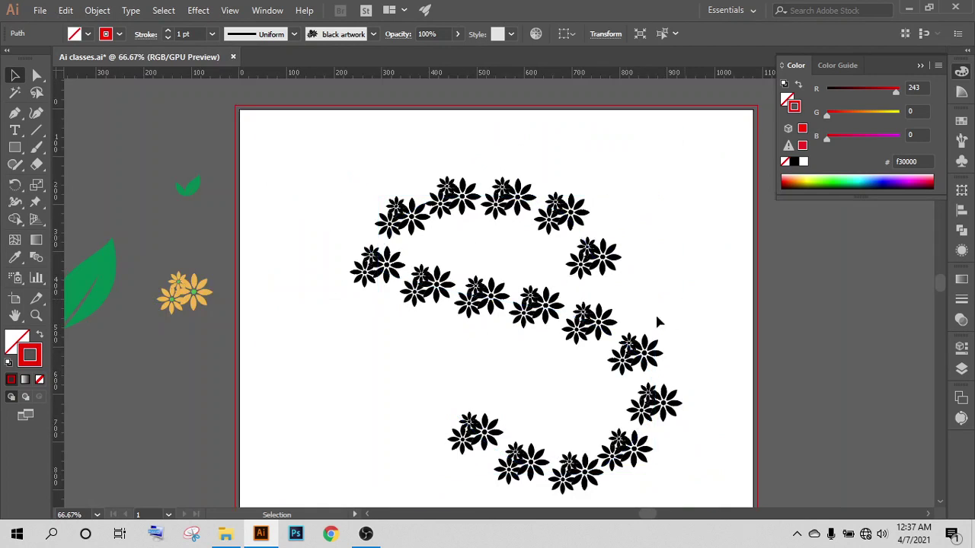
- Reselect the S path and open the black artwork brush's Scatter Brush Options
{"action": "scroll", "coordinate": [655, 312], "scroll_direction": "up", "scroll_amount": 3}
{"action": "scroll", "coordinate": [588, 329], "scroll_direction": "down", "scroll_amount": 1}
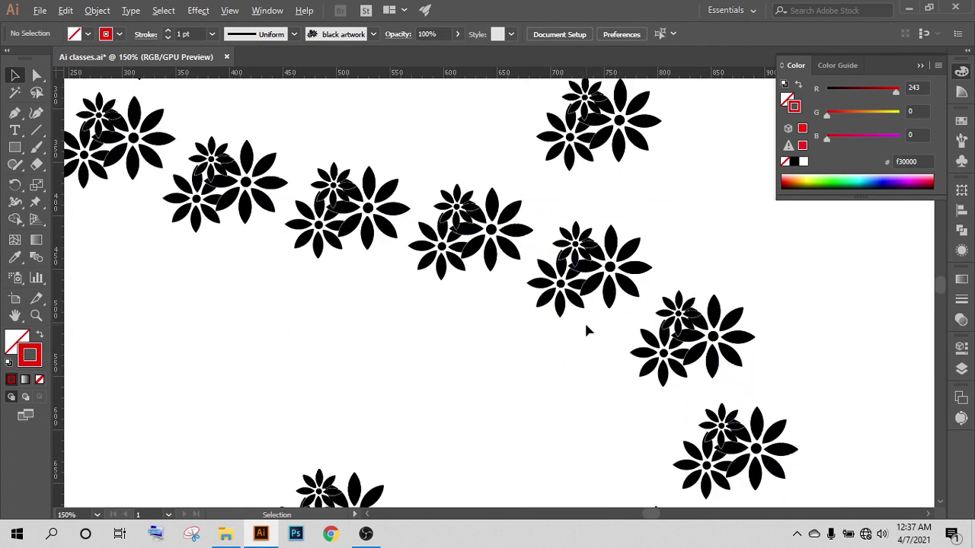
{"action": "scroll", "coordinate": [586, 330], "scroll_direction": "down", "scroll_amount": 2}
{"action": "left_click", "coordinate": [577, 255]}
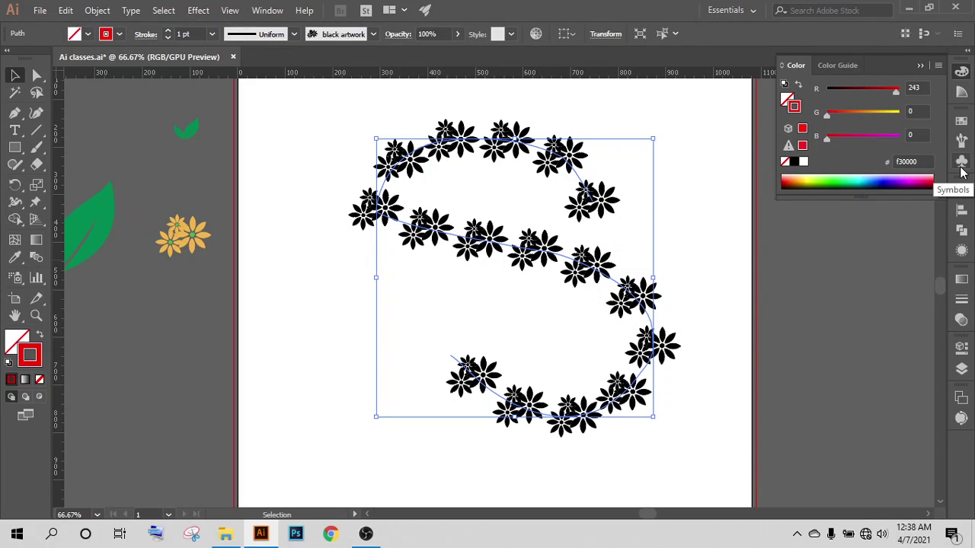
{"action": "left_click", "coordinate": [961, 140]}
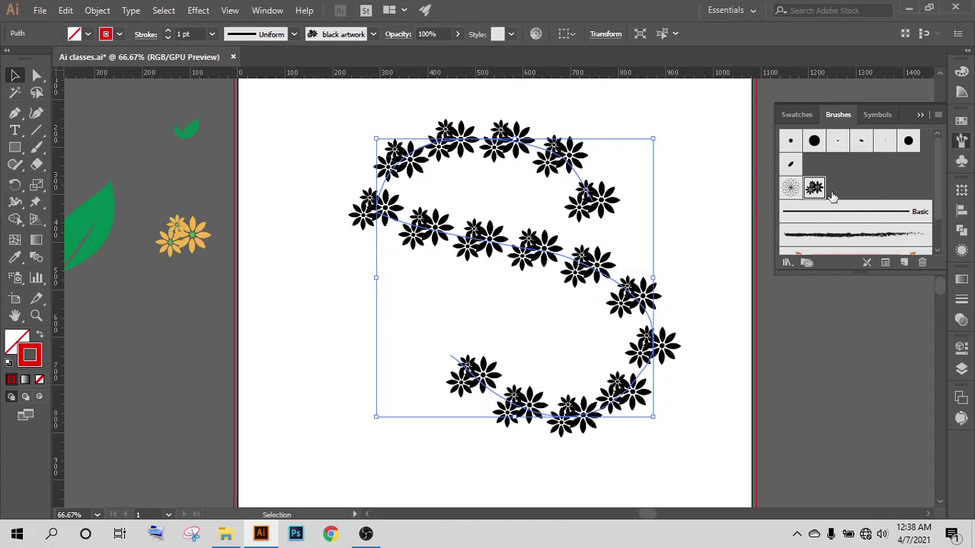
{"action": "double_click", "coordinate": [815, 188]}
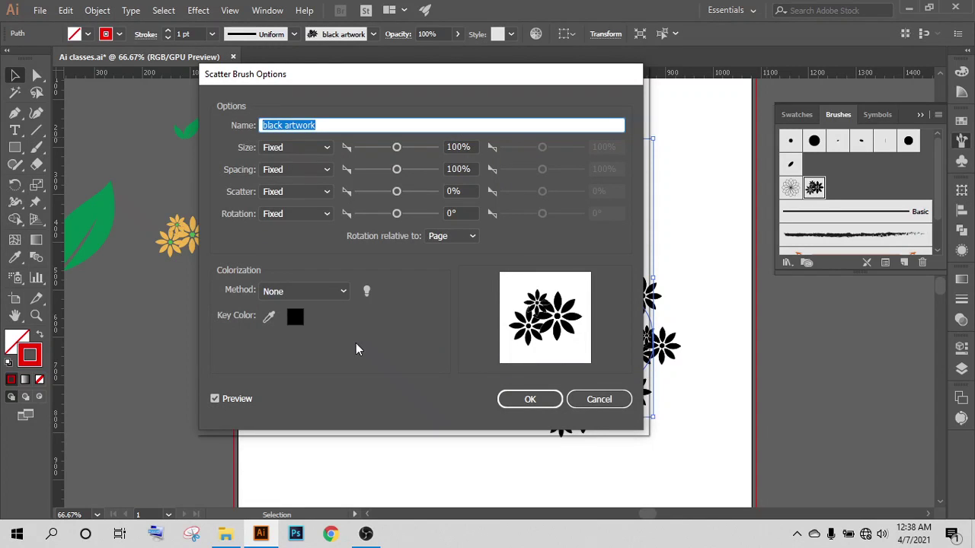
- Set the black artwork brush's Colorization Method to Tints and confirm
{"action": "left_click", "coordinate": [343, 298]}
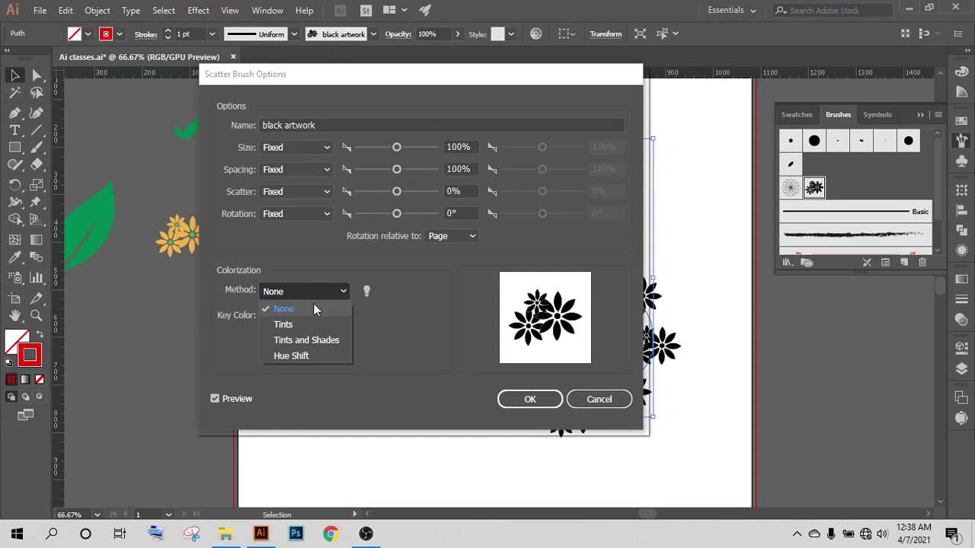
{"action": "left_click", "coordinate": [276, 326]}
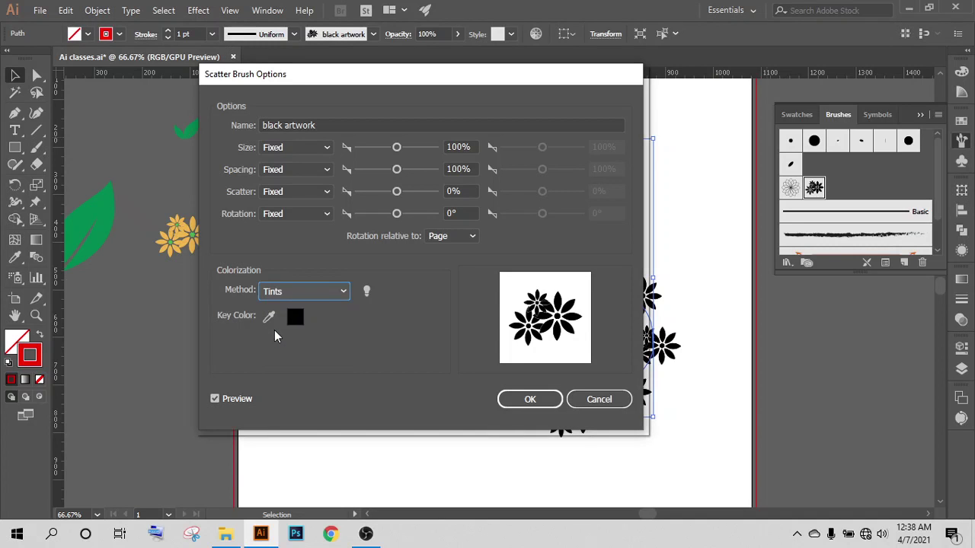
{"action": "left_click", "coordinate": [530, 399]}
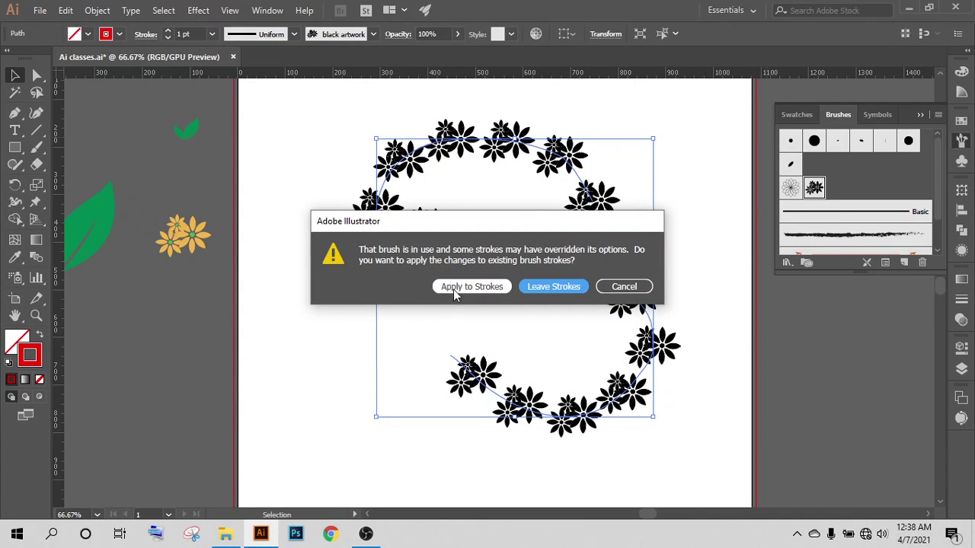
- Apply Tints to existing strokes, try red then magenta flowers, then revert to black
{"action": "left_click", "coordinate": [454, 288]}
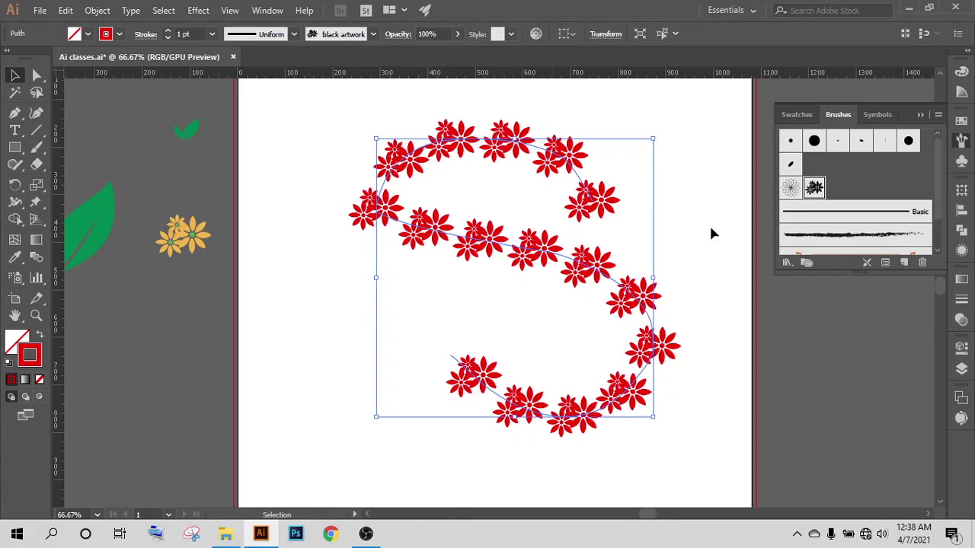
{"action": "left_click", "coordinate": [961, 71]}
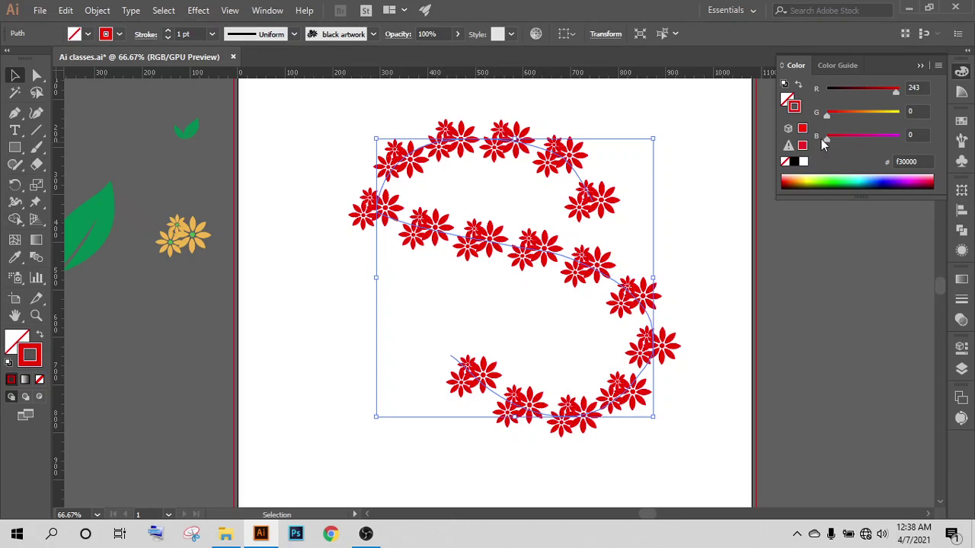
{"action": "left_click_drag", "start_coordinate": [829, 139], "coordinate": [879, 144]}
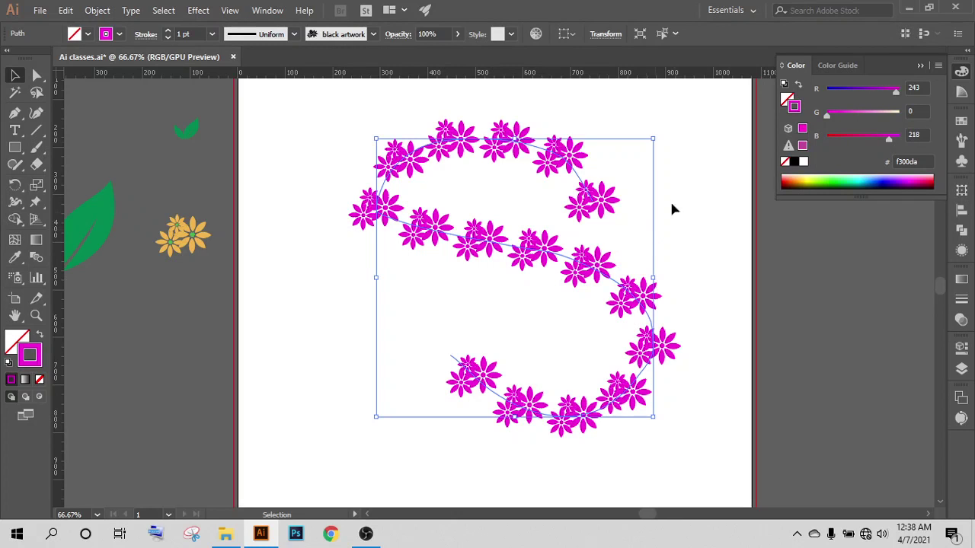
{"action": "left_click", "coordinate": [721, 212]}
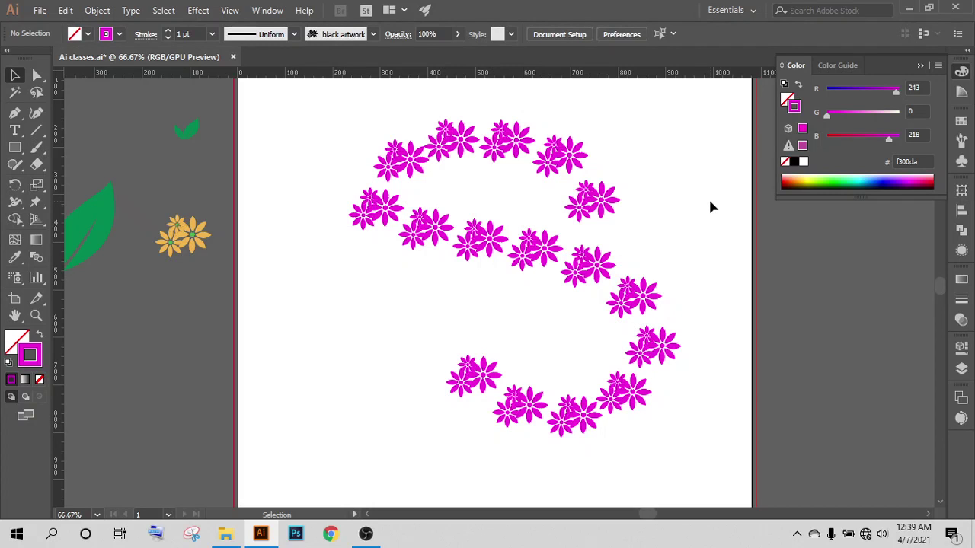
{"action": "key", "text": "a"}
{"action": "left_click", "coordinate": [632, 294]}
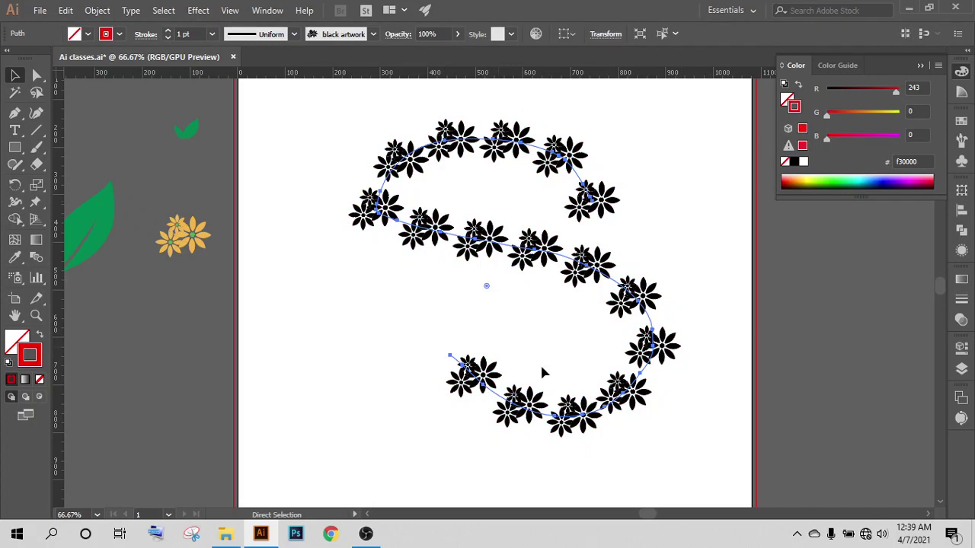
- Reselect the S-shaped flower path and show the Brushes panel with black artwork listed
{"action": "key", "text": "v"}
{"action": "scroll", "coordinate": [333, 196], "scroll_direction": "up", "scroll_amount": 2}
{"action": "scroll", "coordinate": [464, 188], "scroll_direction": "up", "scroll_amount": 3}
{"action": "scroll", "coordinate": [472, 183], "scroll_direction": "up", "scroll_amount": 1}
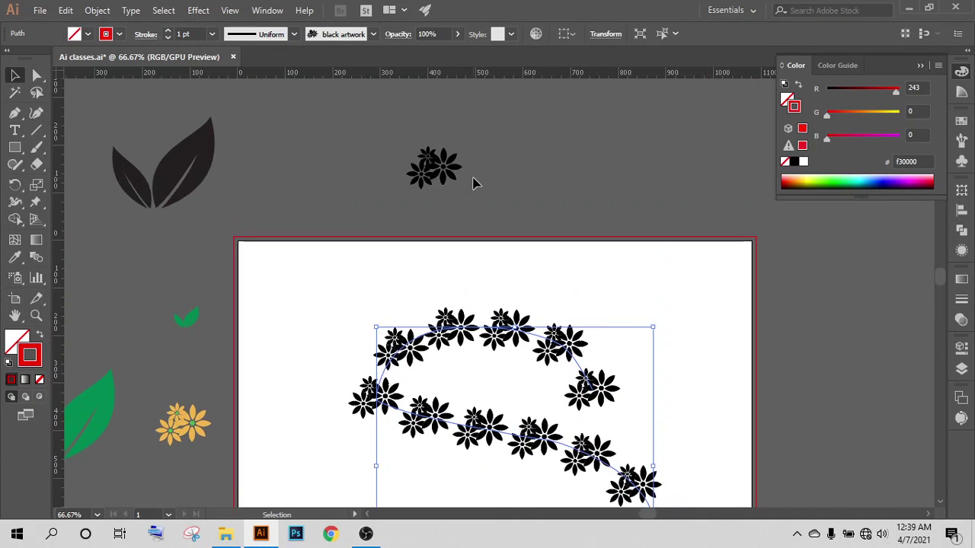
{"action": "scroll", "coordinate": [472, 183], "scroll_direction": "up", "scroll_amount": 3}
{"action": "scroll", "coordinate": [452, 146], "scroll_direction": "up", "scroll_amount": 3}
{"action": "scroll", "coordinate": [409, 190], "scroll_direction": "down", "scroll_amount": 5}
{"action": "scroll", "coordinate": [399, 267], "scroll_direction": "down", "scroll_amount": 2}
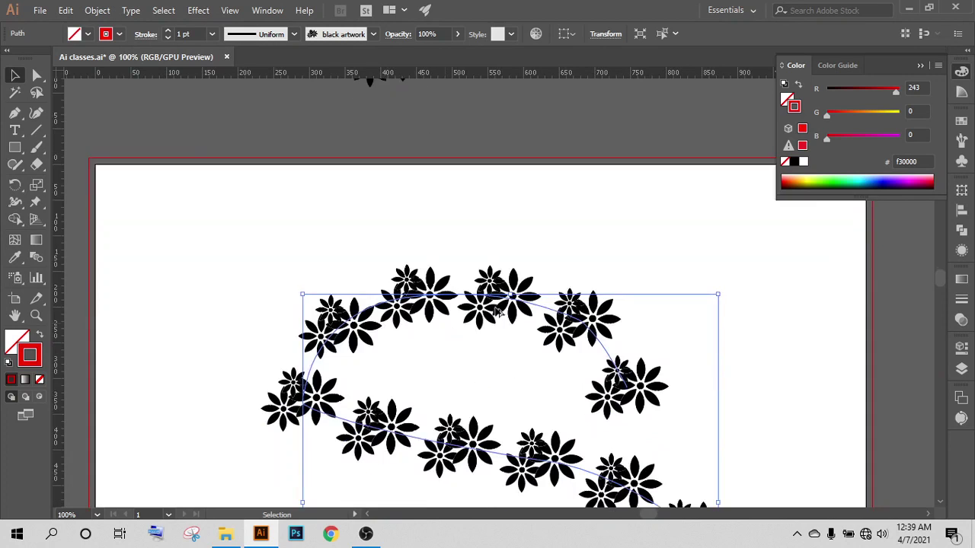
{"action": "scroll", "coordinate": [495, 304], "scroll_direction": "down", "scroll_amount": 1}
{"action": "scroll", "coordinate": [495, 302], "scroll_direction": "down", "scroll_amount": 3}
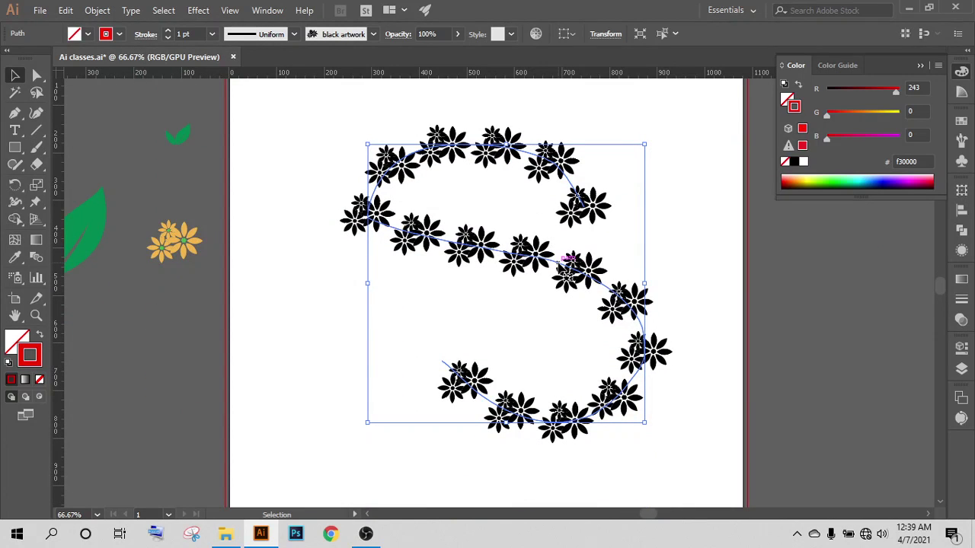
{"action": "scroll", "coordinate": [564, 265], "scroll_direction": "up", "scroll_amount": 1}
{"action": "key", "text": "ctrl+shift+a"}
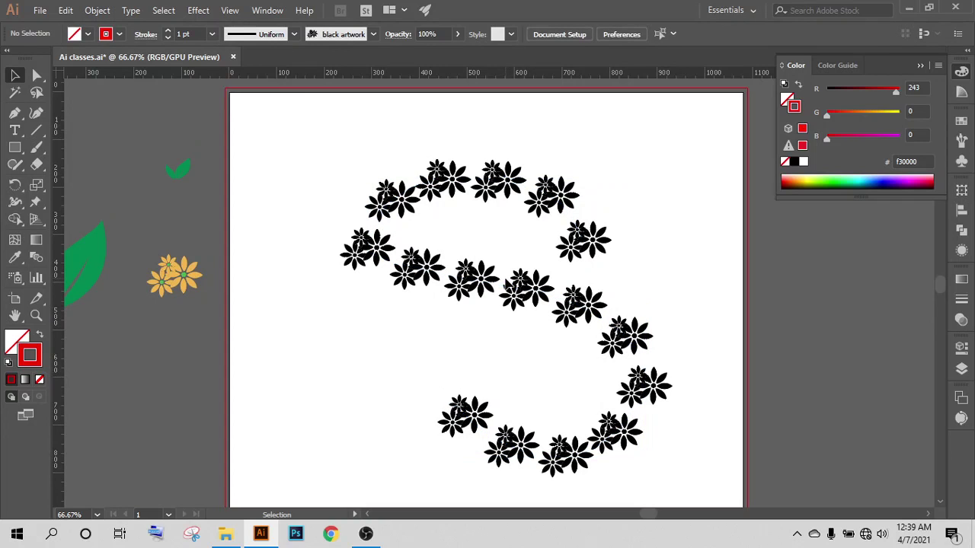
{"action": "left_click", "coordinate": [422, 284]}
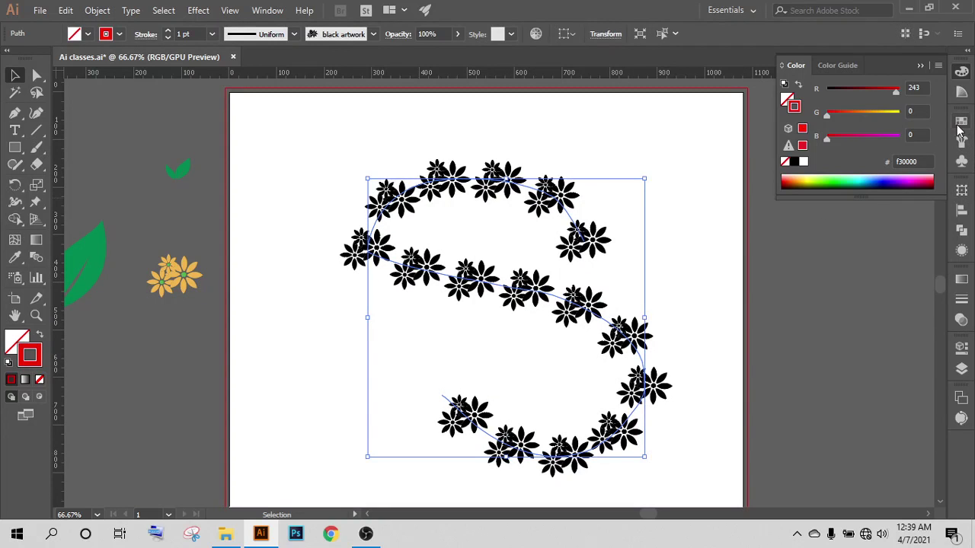
{"action": "scroll", "coordinate": [232, 259], "scroll_direction": "down", "scroll_amount": 1}
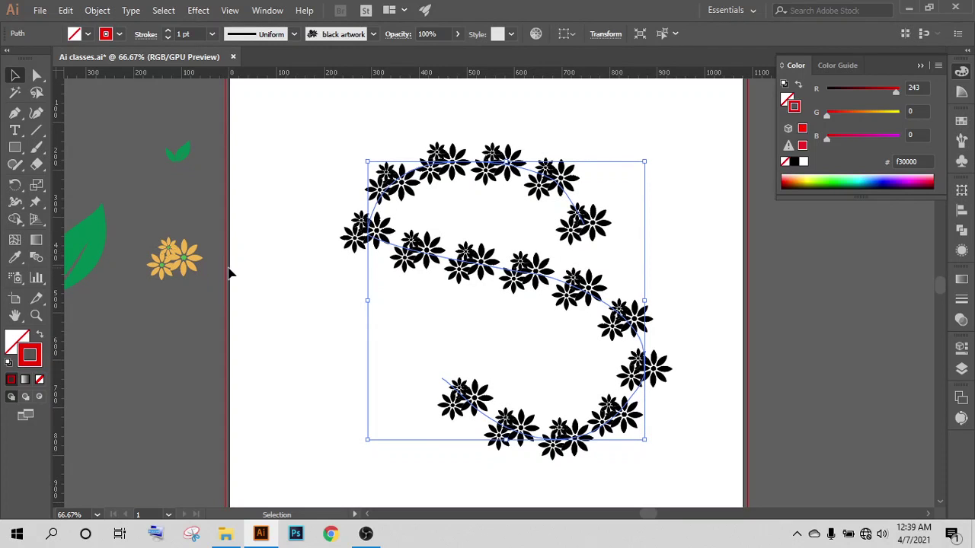
{"action": "left_click", "coordinate": [962, 140]}
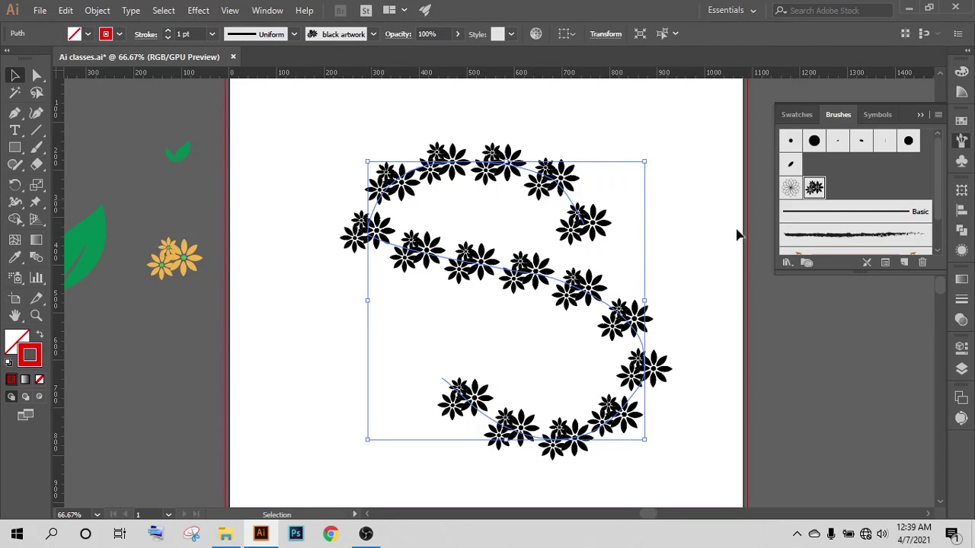
- Set the black artwork brush colorization to Tints and Shades and apply it to existing strokes
{"action": "double_click", "coordinate": [813, 188]}
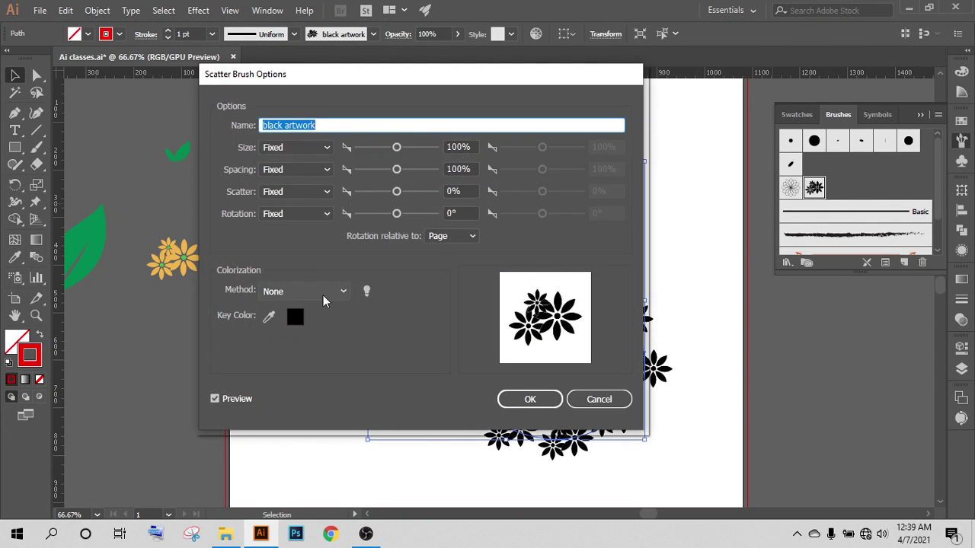
{"action": "left_click", "coordinate": [323, 295]}
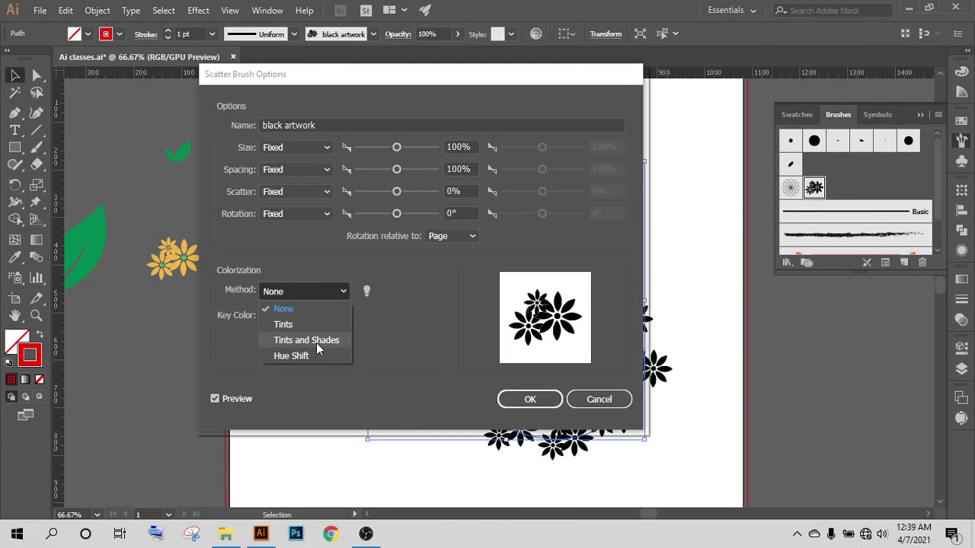
{"action": "left_click", "coordinate": [317, 344]}
{"action": "left_click", "coordinate": [530, 401]}
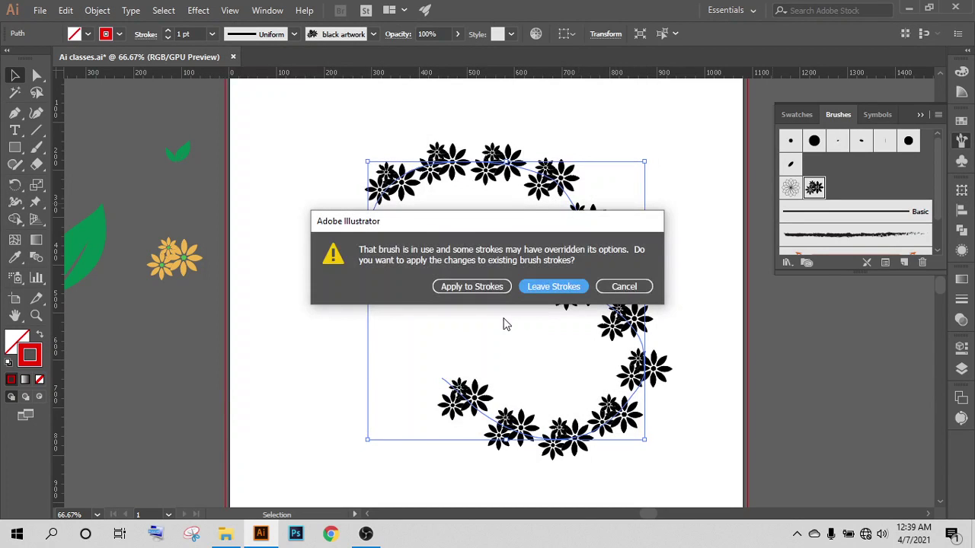
{"action": "left_click", "coordinate": [480, 286]}
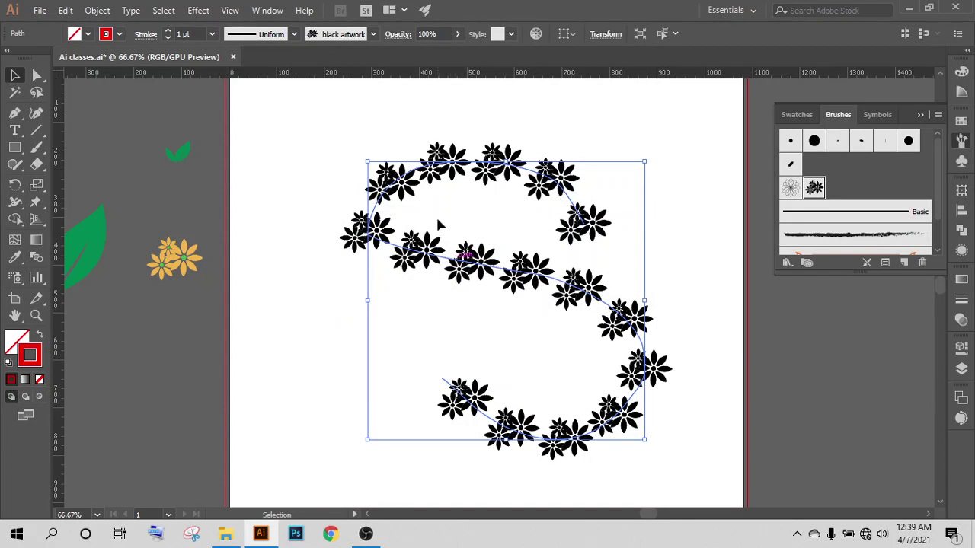
- Give the S-shaped flower path a dark red 720000 stroke colour by setting R to 114
{"action": "left_click", "coordinate": [427, 115]}
{"action": "left_click", "coordinate": [380, 204]}
{"action": "left_click", "coordinate": [309, 325]}
{"action": "left_click", "coordinate": [403, 259]}
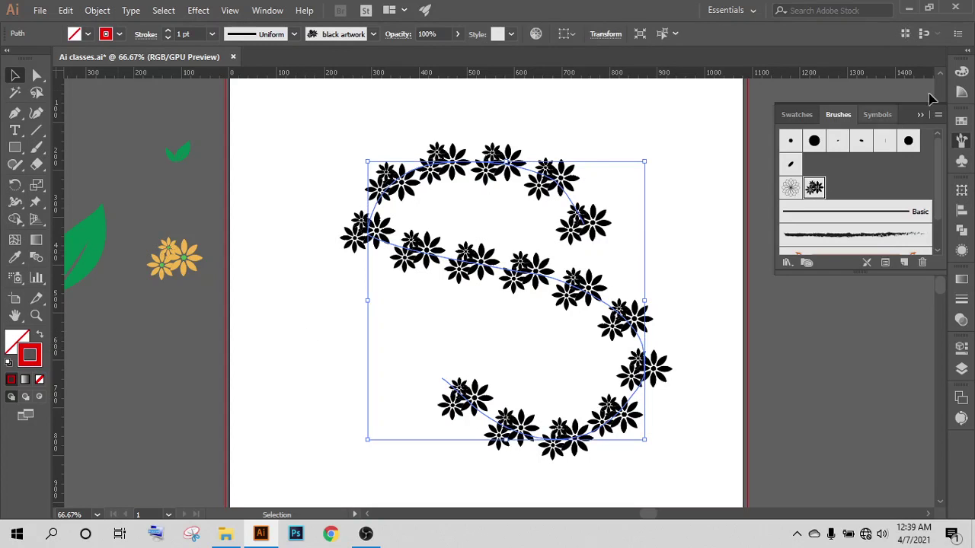
{"action": "left_click", "coordinate": [962, 71]}
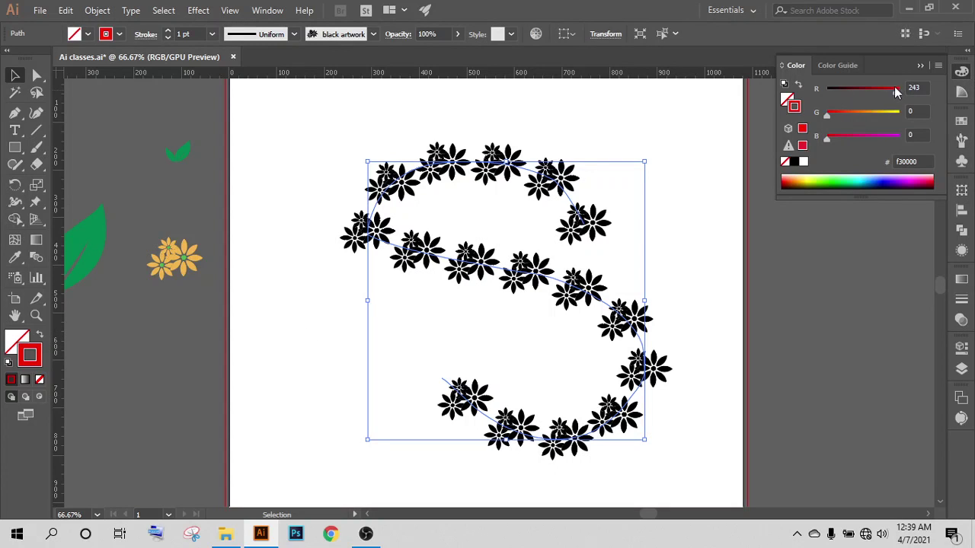
{"action": "left_click_drag", "start_coordinate": [896, 91], "coordinate": [860, 91]}
{"action": "left_click", "coordinate": [627, 134]}
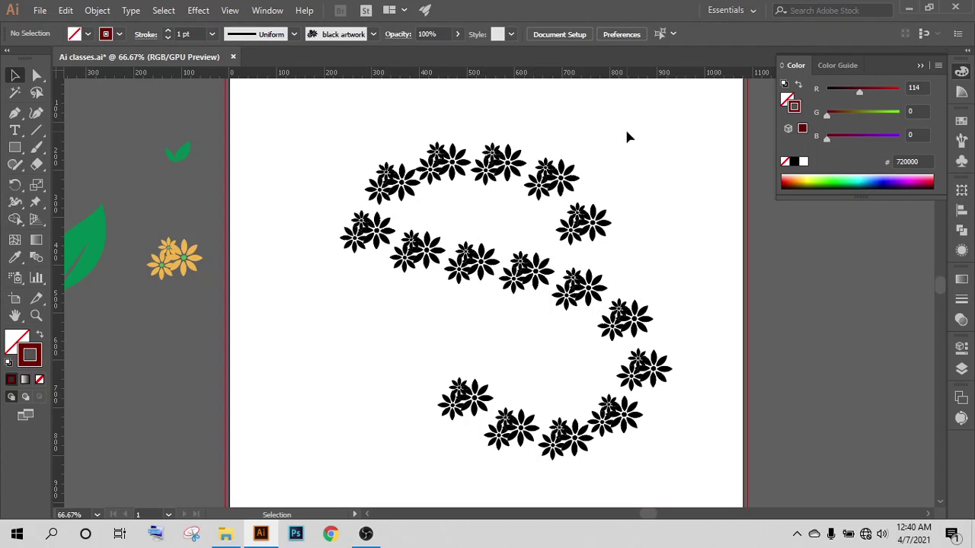
{"action": "left_click", "coordinate": [444, 179]}
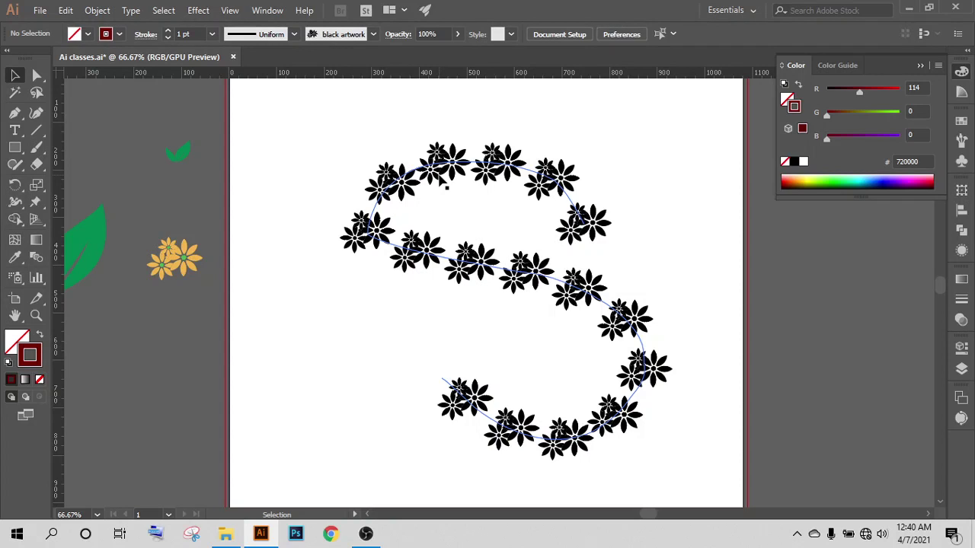
- Change the flower brush colorization to Tints and apply it to existing strokes
{"action": "left_click", "coordinate": [460, 273]}
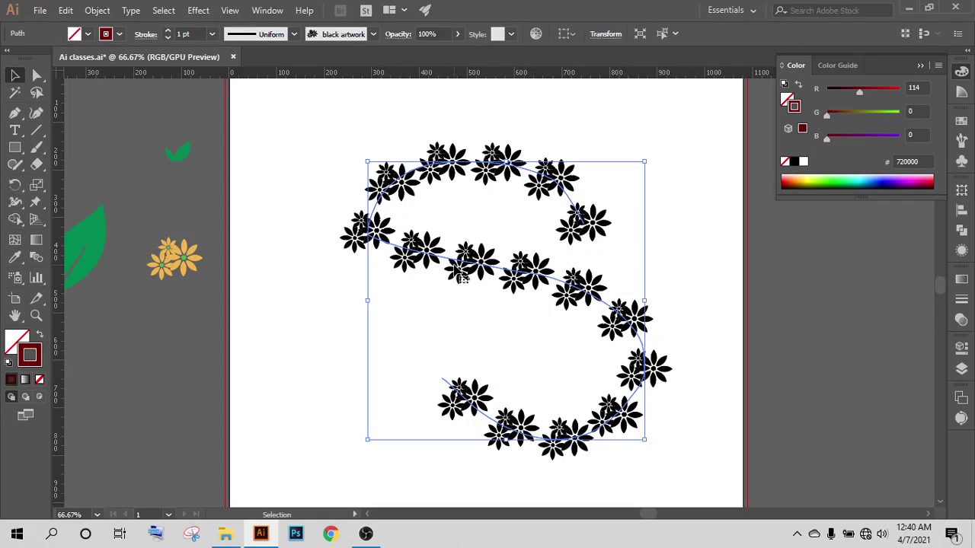
{"action": "left_click", "coordinate": [956, 139]}
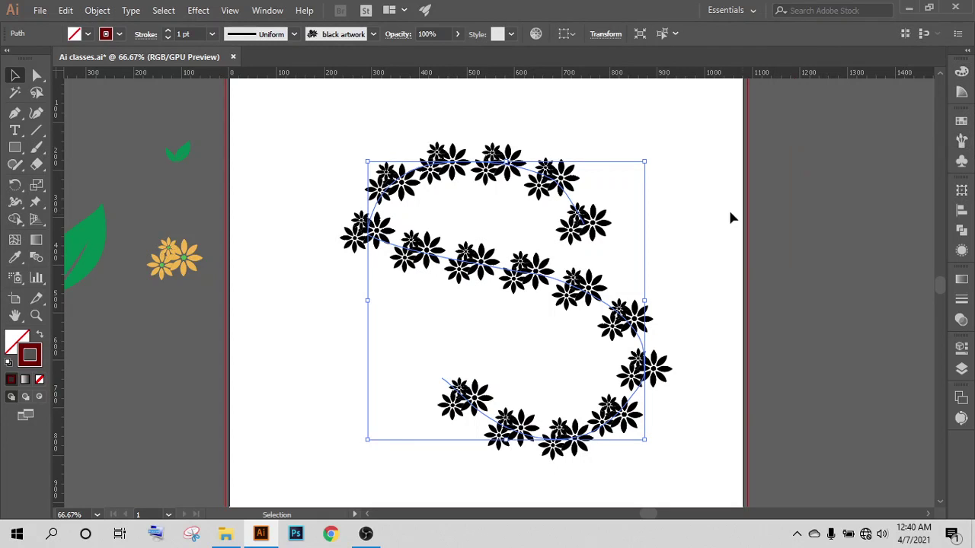
{"action": "left_click", "coordinate": [961, 141]}
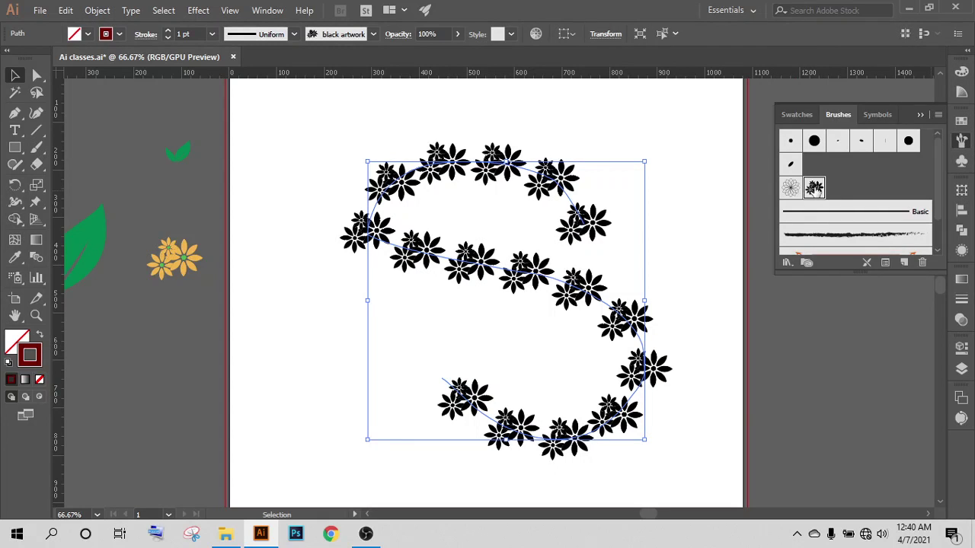
{"action": "double_click", "coordinate": [813, 189]}
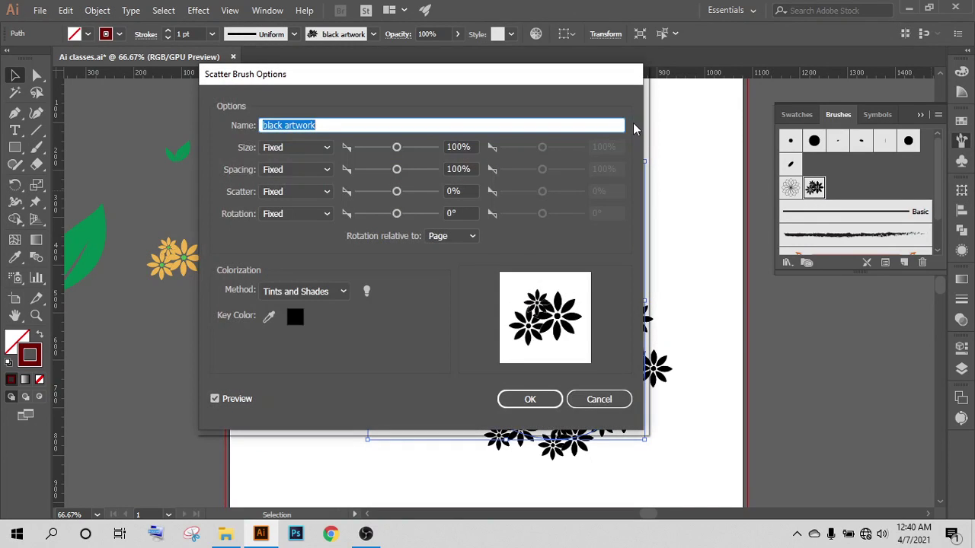
{"action": "left_click", "coordinate": [323, 297]}
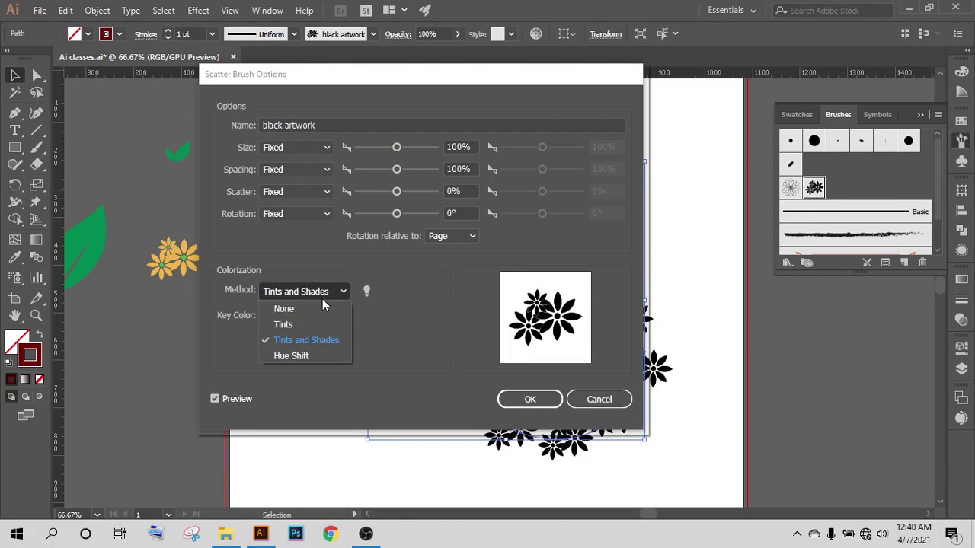
{"action": "left_click", "coordinate": [283, 326]}
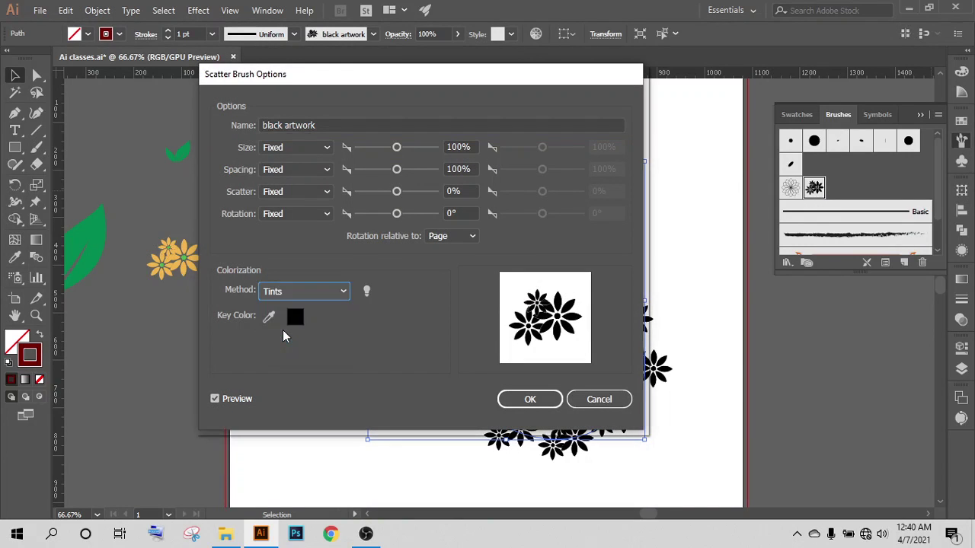
{"action": "left_click", "coordinate": [530, 405]}
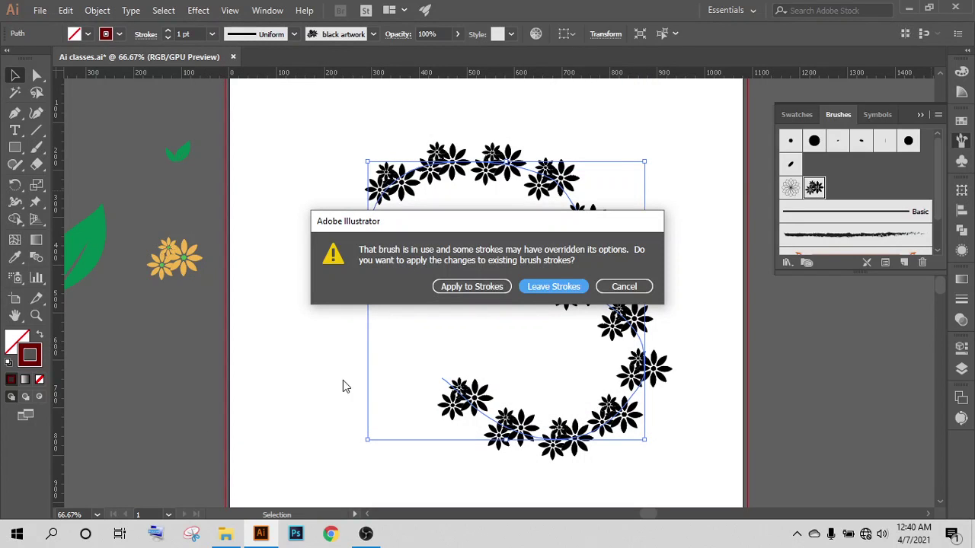
{"action": "left_click", "coordinate": [447, 293]}
- Recolour the S path's flowers lime green 72d700 by raising G to 215
{"action": "left_click", "coordinate": [491, 227]}
{"action": "left_click", "coordinate": [460, 268]}
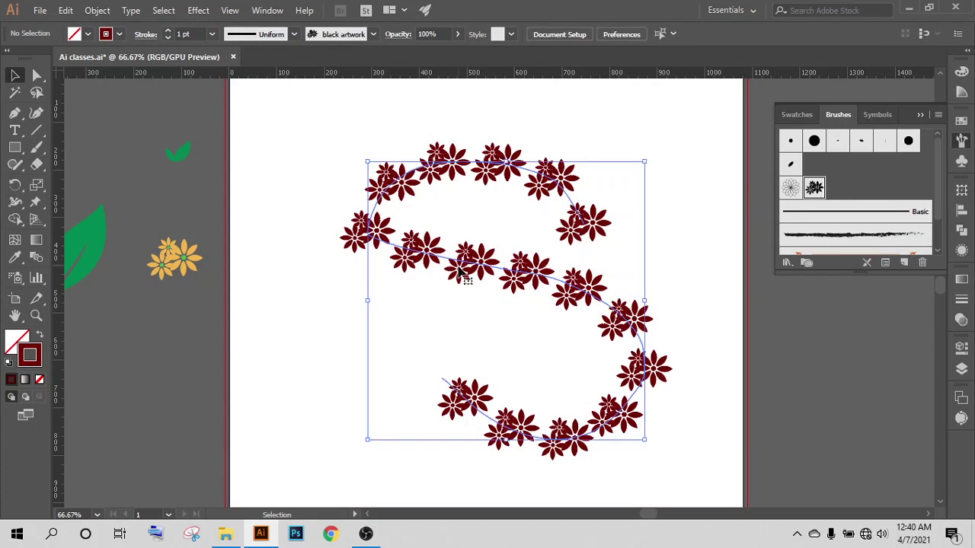
{"action": "left_click", "coordinate": [961, 73]}
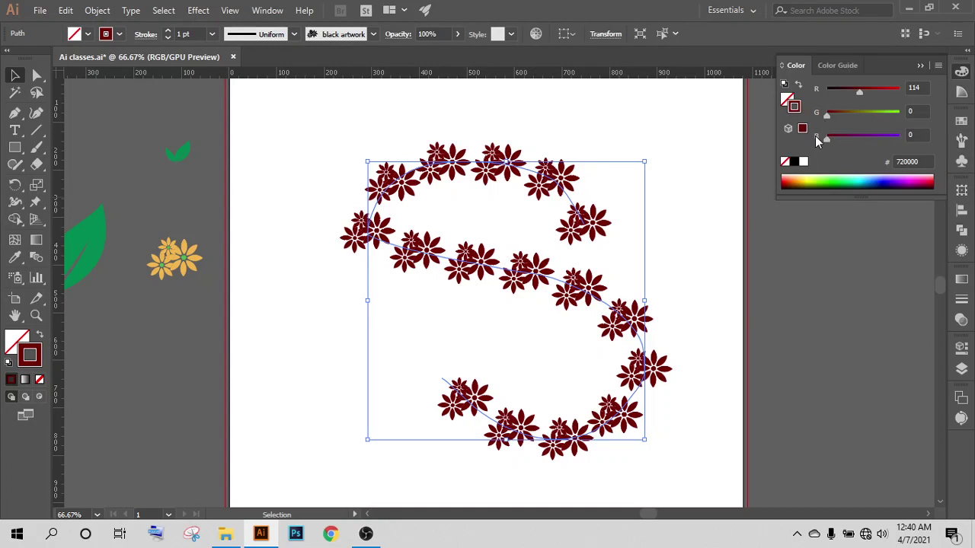
{"action": "left_click_drag", "start_coordinate": [834, 115], "coordinate": [888, 115]}
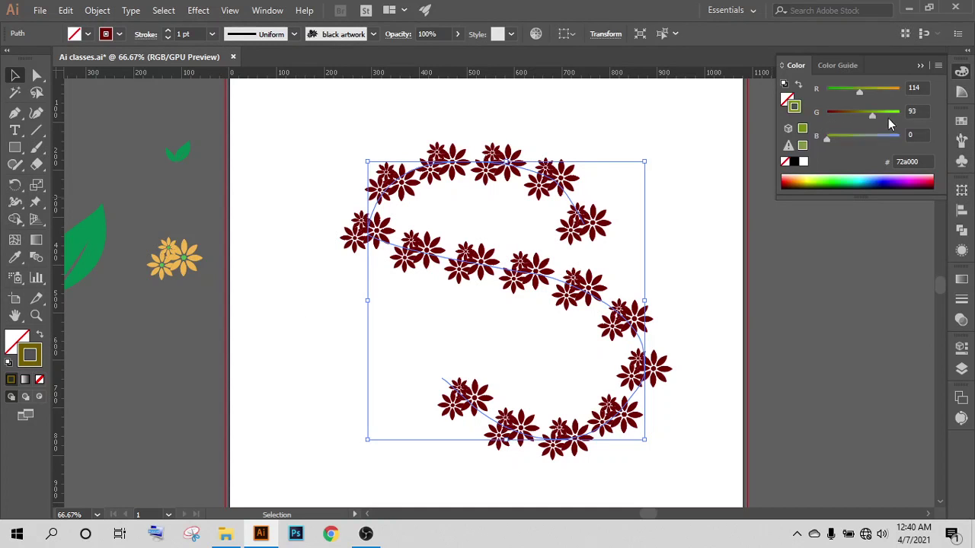
{"action": "left_click", "coordinate": [693, 251]}
- Move the green S flower path off the artboard onto the pasteboard
{"action": "scroll", "coordinate": [693, 251], "scroll_direction": "down", "scroll_amount": 1}
{"action": "left_click_drag", "start_coordinate": [571, 285], "coordinate": [409, 259]}
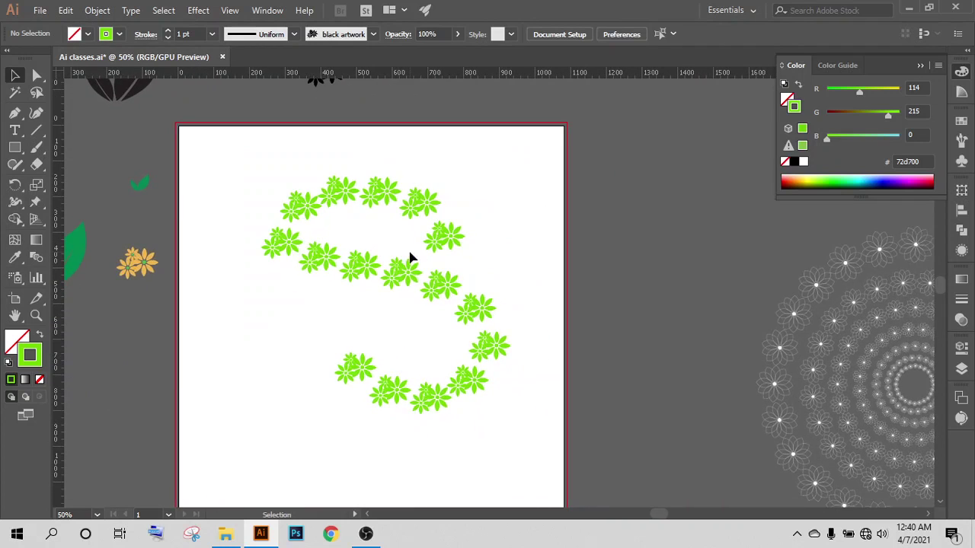
{"action": "scroll", "coordinate": [410, 259], "scroll_direction": "up", "scroll_amount": 3}
{"action": "mouse_move", "coordinate": [383, 370]}
{"action": "left_mouse_down"}
{"action": "mouse_move", "coordinate": [543, 291]}
{"action": "mouse_move", "coordinate": [674, 196]}
{"action": "left_mouse_up"}
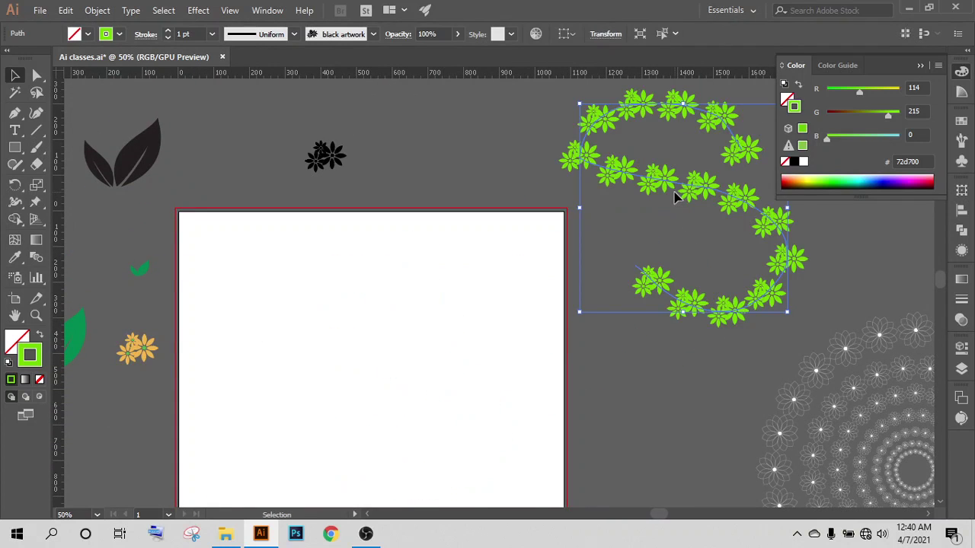
- Bring the orange flower group onto the artboard, inspect it zoomed in, then return it left
{"action": "scroll", "coordinate": [271, 284], "scroll_direction": "down", "scroll_amount": 3}
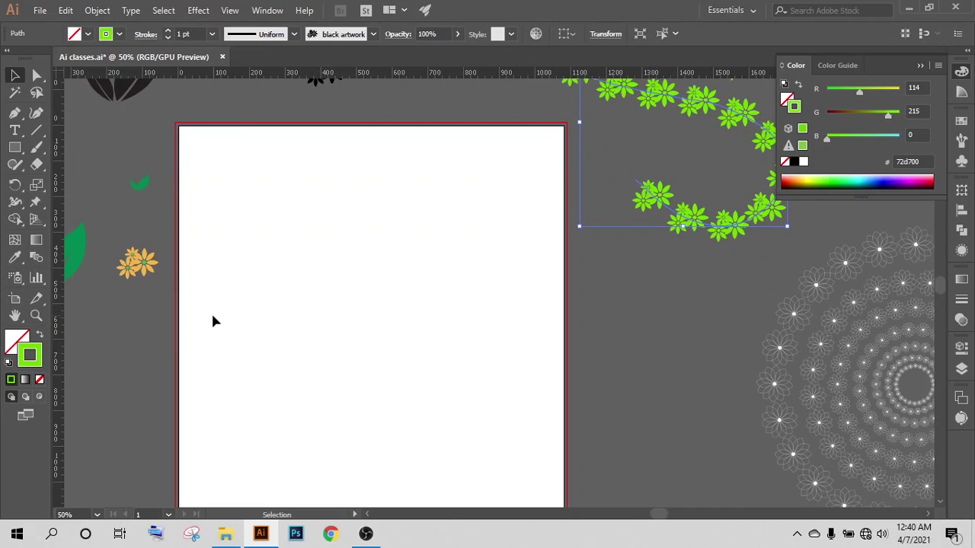
{"action": "left_click_drag", "start_coordinate": [128, 284], "coordinate": [358, 280]}
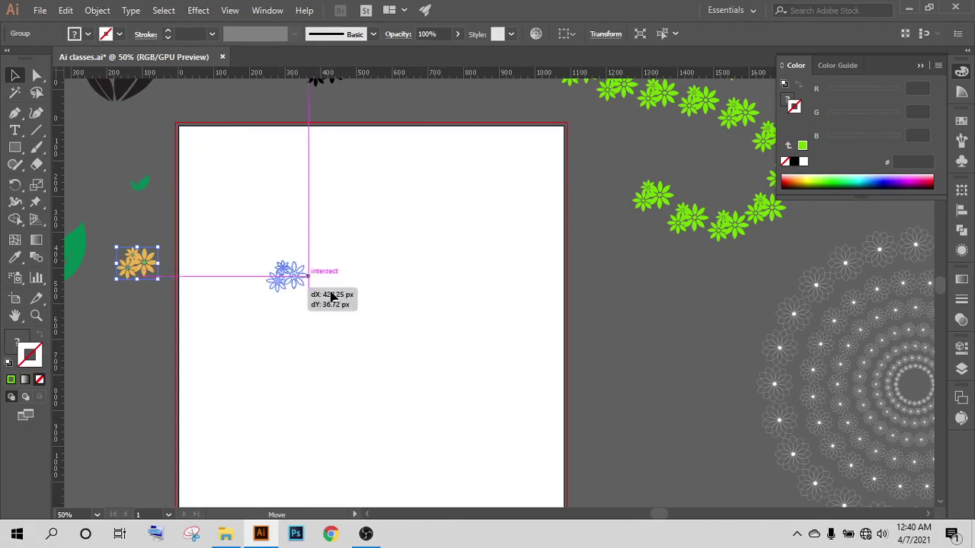
{"action": "left_click", "coordinate": [379, 294]}
{"action": "left_click", "coordinate": [358, 283]}
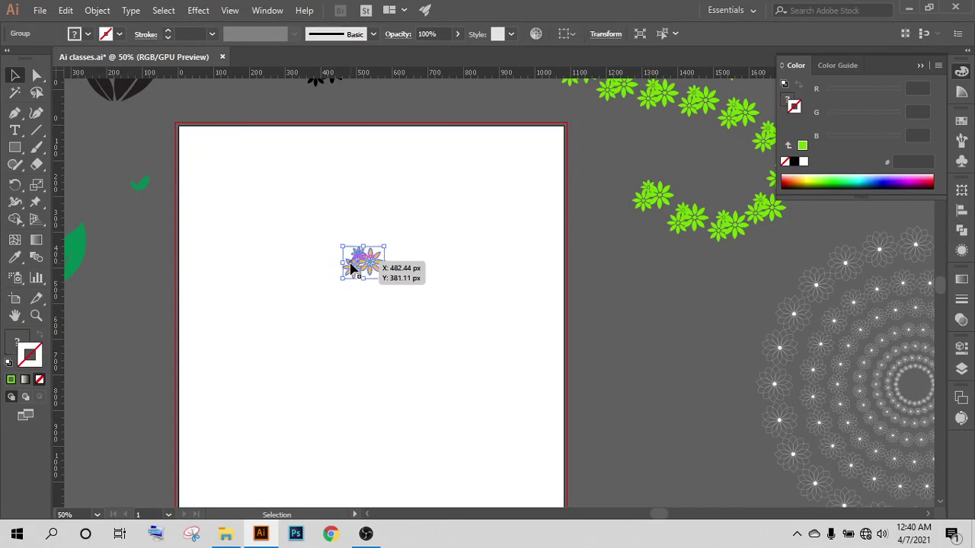
{"action": "key", "text": "ctrl+plus"}
{"action": "key", "text": "ctrl+plus"}
{"action": "key", "text": "ctrl+plus"}
{"action": "key", "text": "ctrl+plus"}
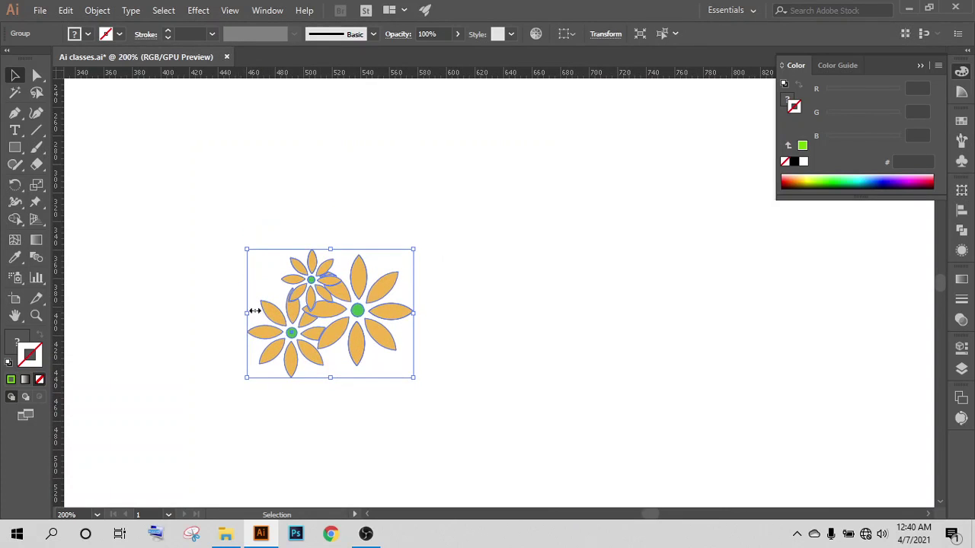
{"action": "left_click", "coordinate": [513, 274]}
{"action": "scroll", "coordinate": [411, 342], "scroll_direction": "down", "scroll_amount": 1}
{"action": "left_click", "coordinate": [342, 302]}
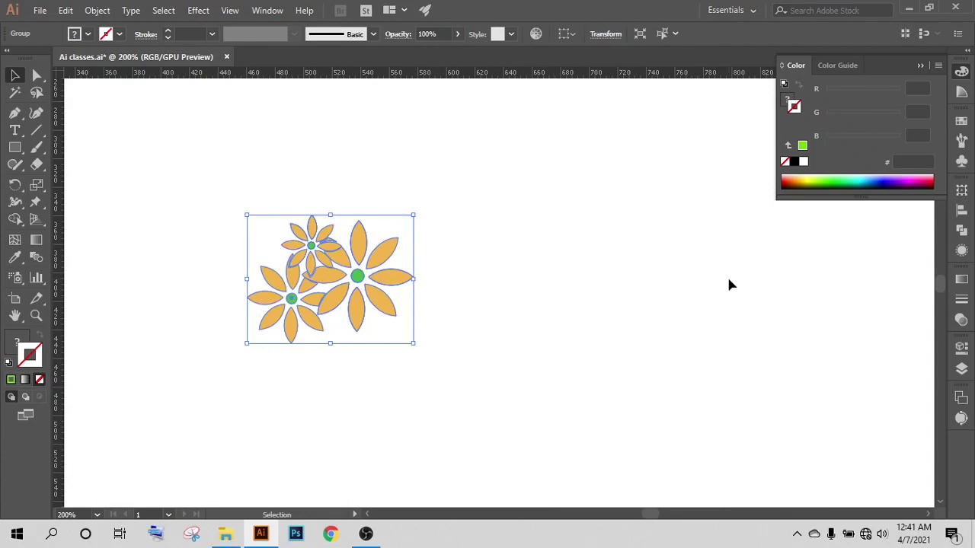
{"action": "key", "text": "ctrl+minus"}
{"action": "key", "text": "ctrl+minus"}
{"action": "key", "text": "ctrl+minus"}
{"action": "mouse_move", "coordinate": [505, 270]}
{"action": "left_mouse_down"}
{"action": "mouse_move", "coordinate": [222, 297]}
{"action": "mouse_move", "coordinate": [167, 283]}
{"action": "left_mouse_up"}
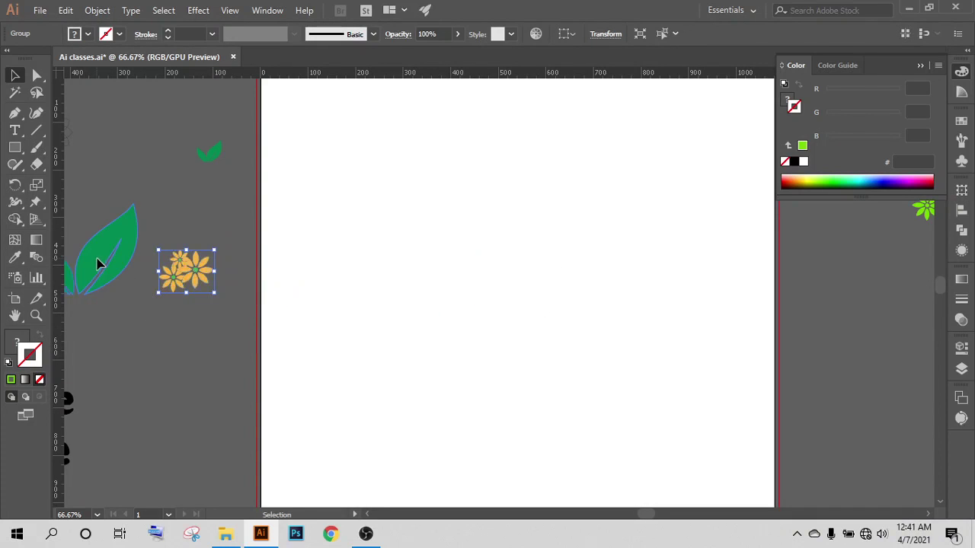
- Delete the green leaf pair and place the orange flower at the artboard centre
{"action": "left_click_drag", "start_coordinate": [84, 256], "coordinate": [596, 232]}
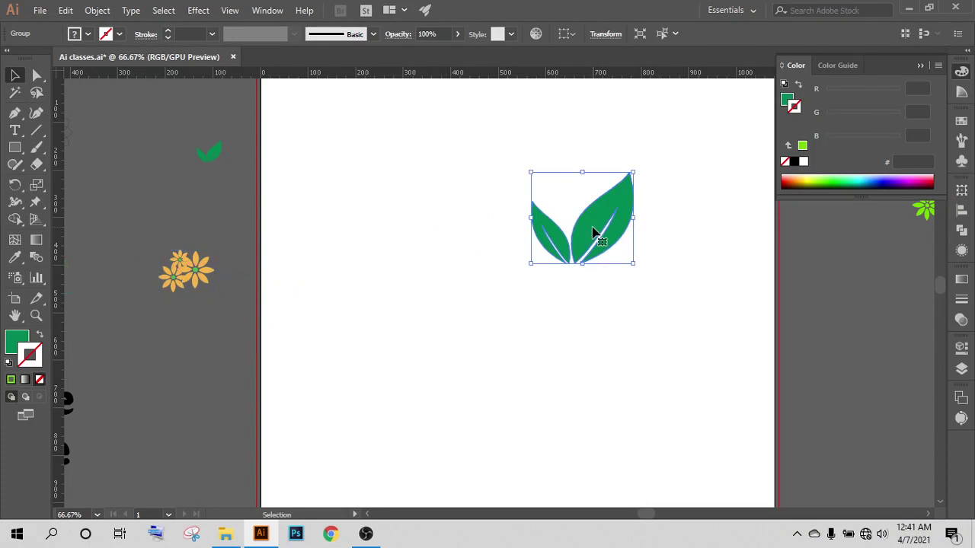
{"action": "left_click", "coordinate": [961, 120]}
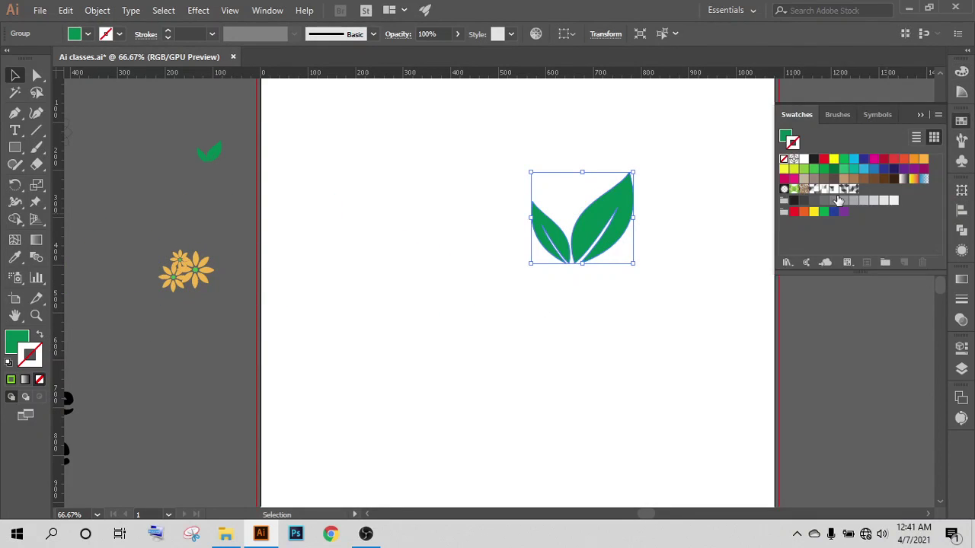
{"action": "left_click", "coordinate": [961, 126]}
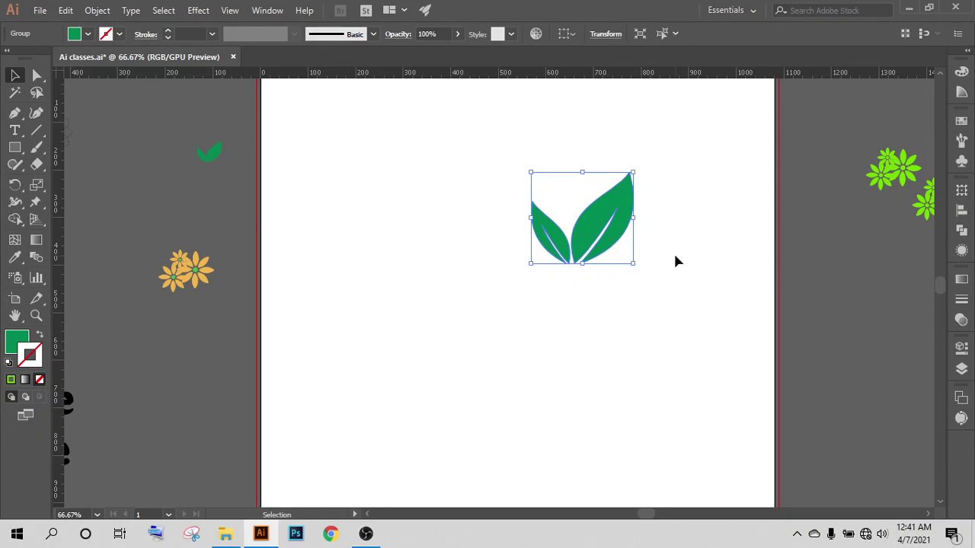
{"action": "key", "text": "Delete"}
{"action": "left_click_drag", "start_coordinate": [209, 265], "coordinate": [564, 246]}
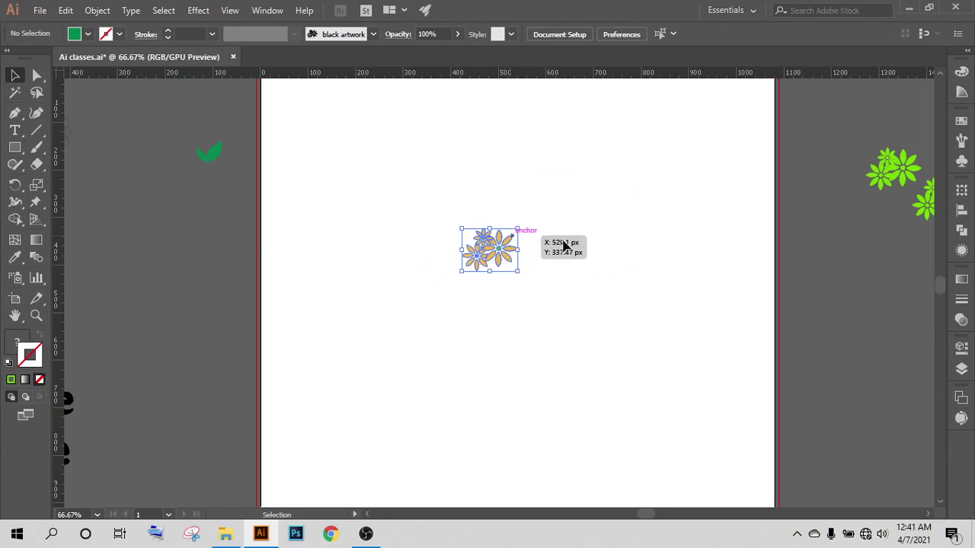
- Create Scatter Brush 2 from the orange flowers with Tints and Shades colorization, then park the flower on the pasteboard
{"action": "left_click", "coordinate": [961, 140]}
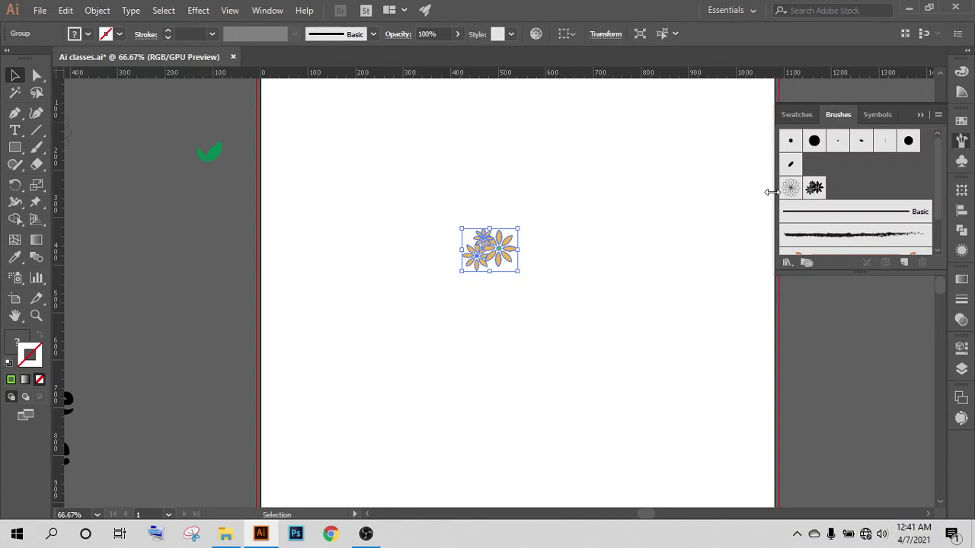
{"action": "left_click", "coordinate": [905, 262]}
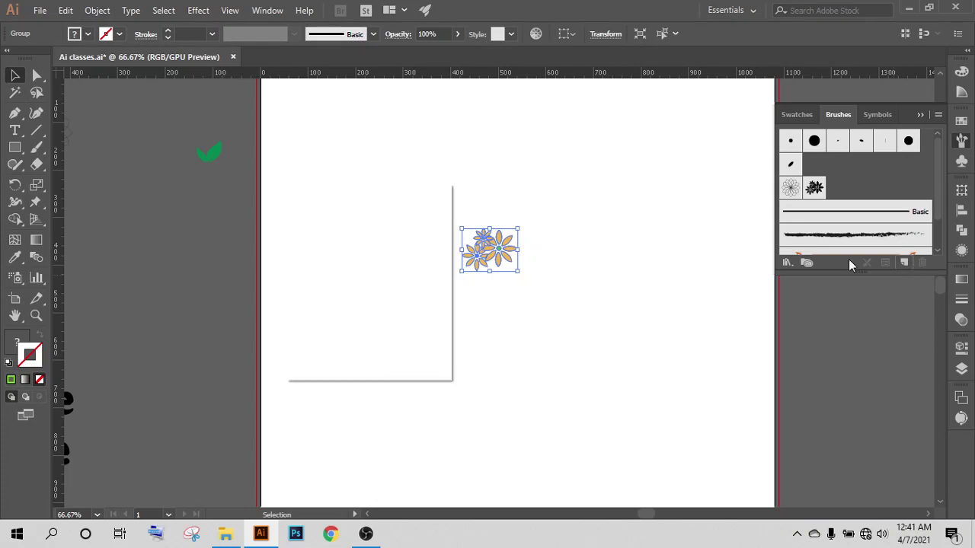
{"action": "left_click", "coordinate": [323, 260]}
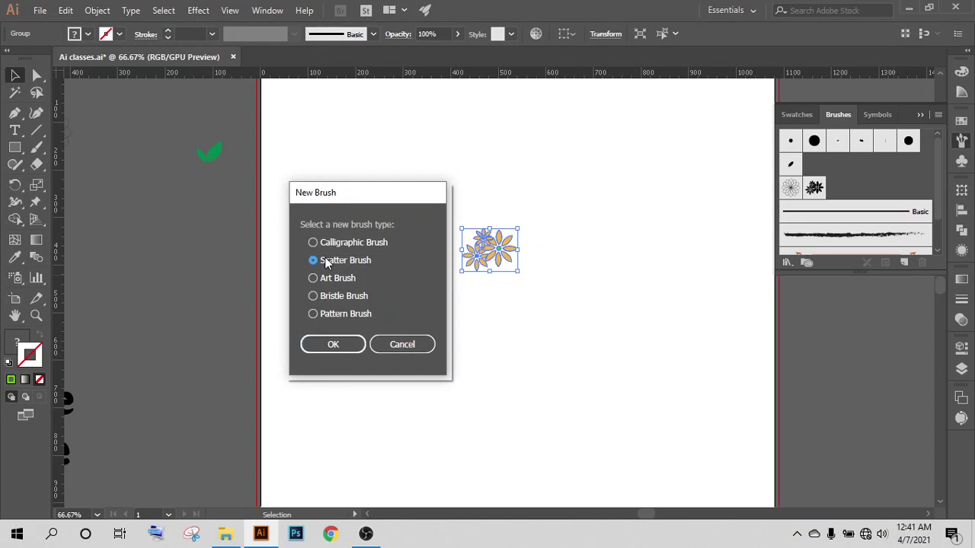
{"action": "left_click", "coordinate": [317, 347]}
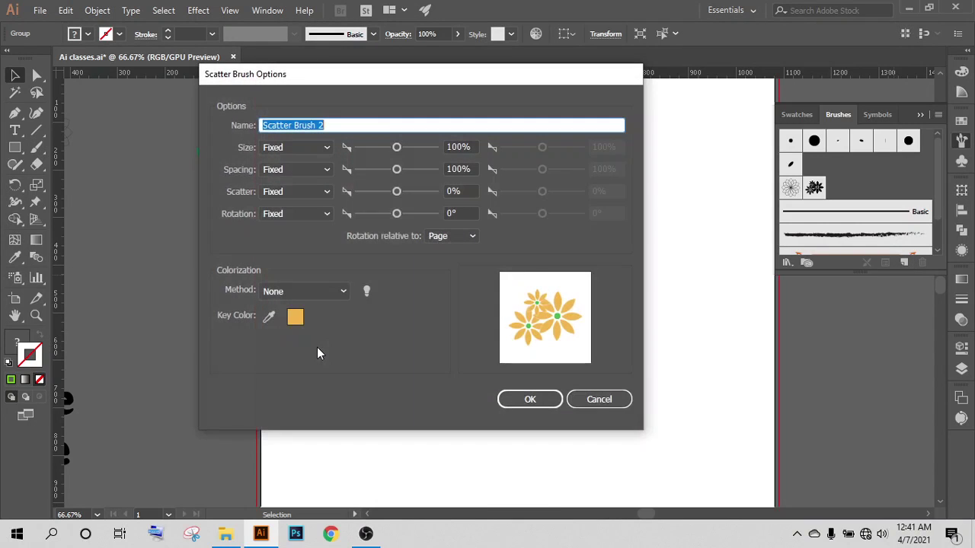
{"action": "left_click", "coordinate": [338, 293]}
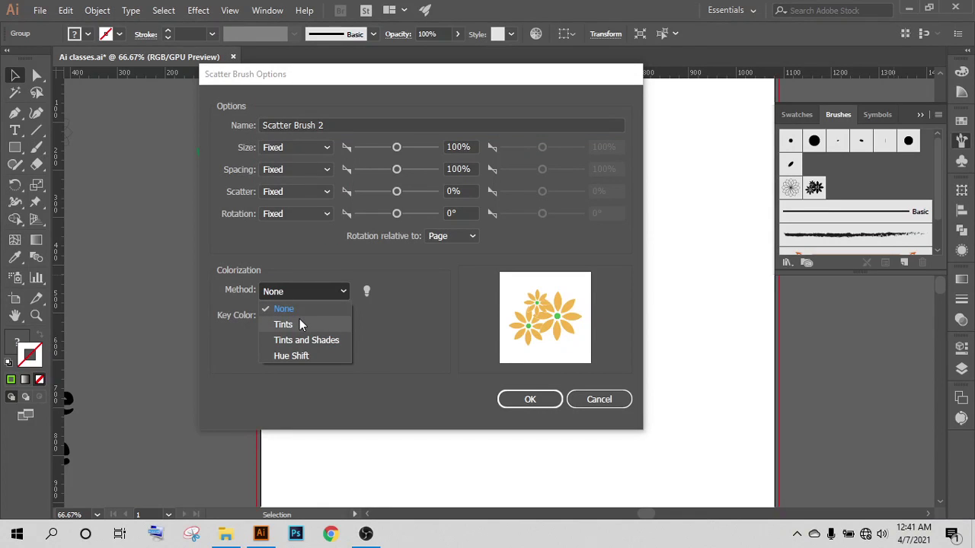
{"action": "left_click", "coordinate": [306, 339]}
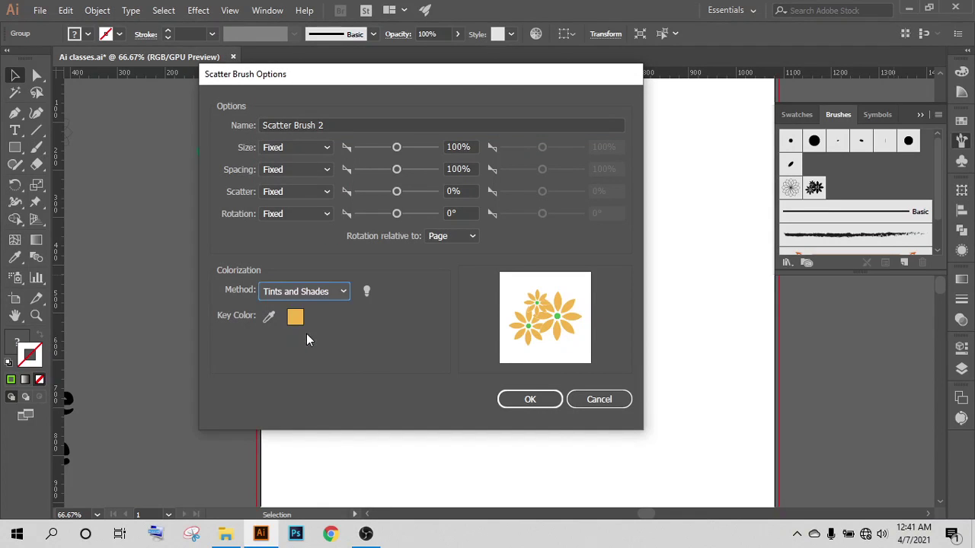
{"action": "left_click", "coordinate": [517, 402]}
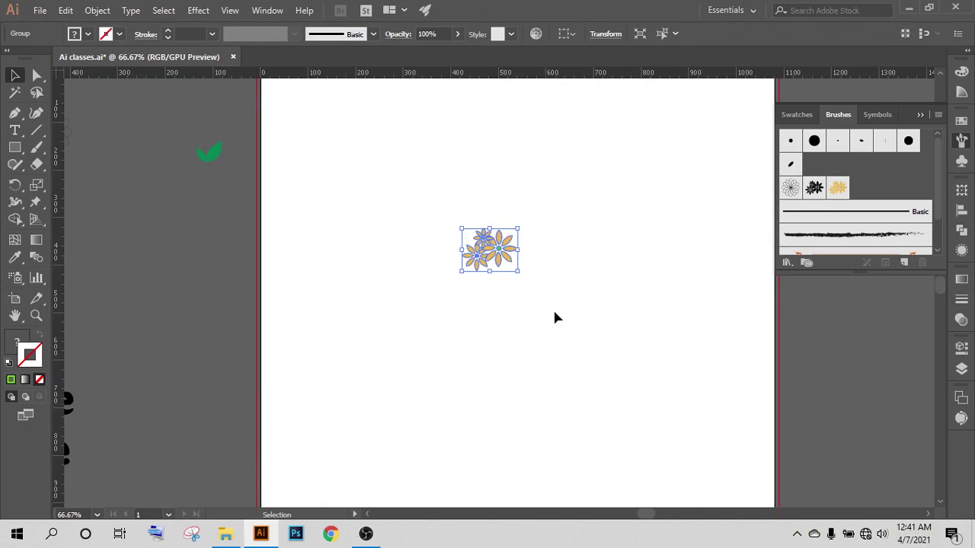
{"action": "left_click_drag", "start_coordinate": [505, 254], "coordinate": [122, 291]}
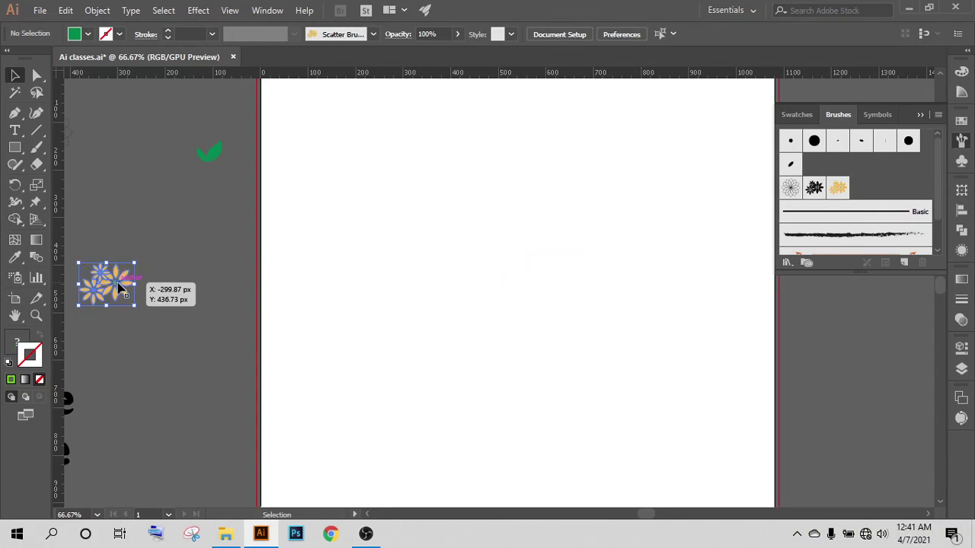
- Paint a curving flower trail down the artboard with Scatter Brush 2 using the Paintbrush
{"action": "left_click", "coordinate": [544, 358]}
{"action": "key", "text": "b"}
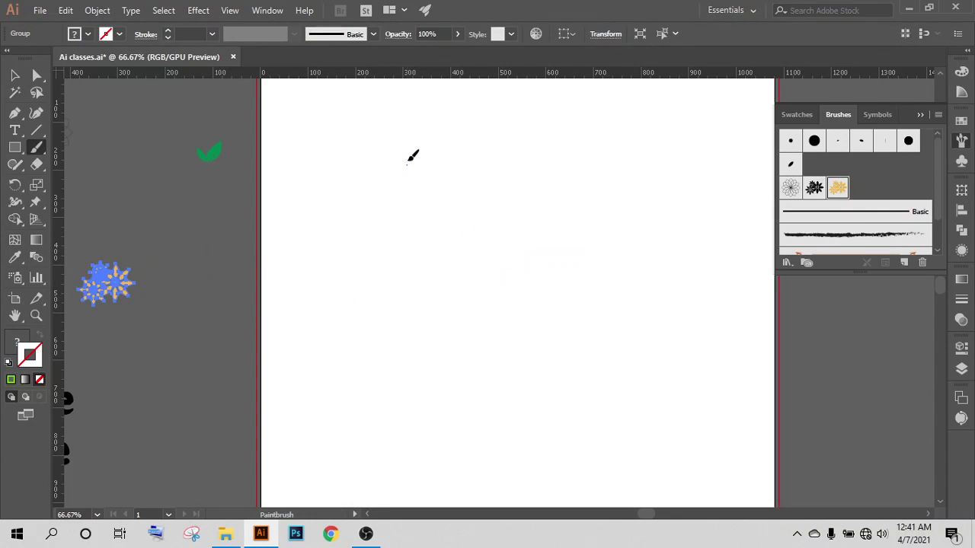
{"action": "mouse_move", "coordinate": [408, 162]}
{"action": "left_mouse_down"}
{"action": "mouse_move", "coordinate": [545, 398]}
{"action": "mouse_move", "coordinate": [671, 426]}
{"action": "left_mouse_up"}
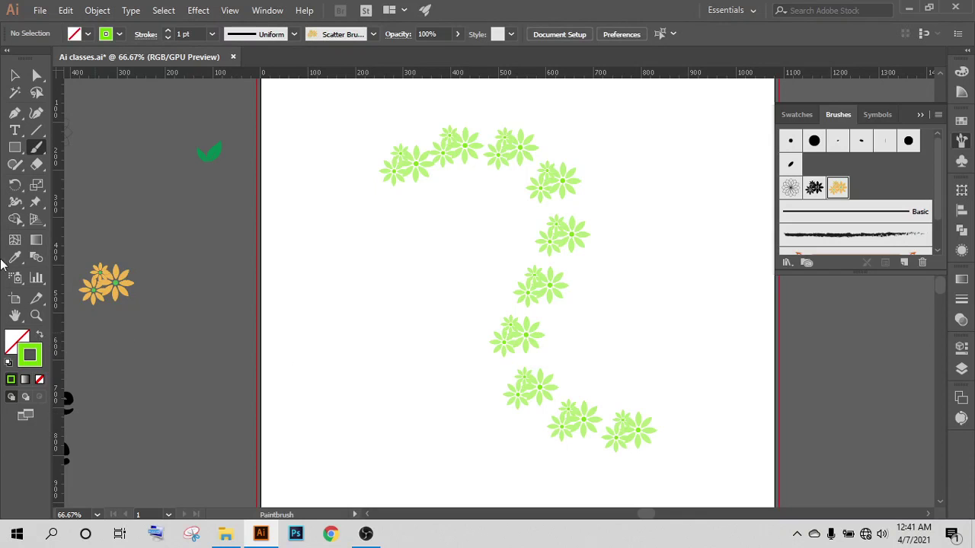
{"action": "left_click", "coordinate": [14, 75]}
{"action": "scroll", "coordinate": [480, 164], "scroll_direction": "up", "scroll_amount": 3}
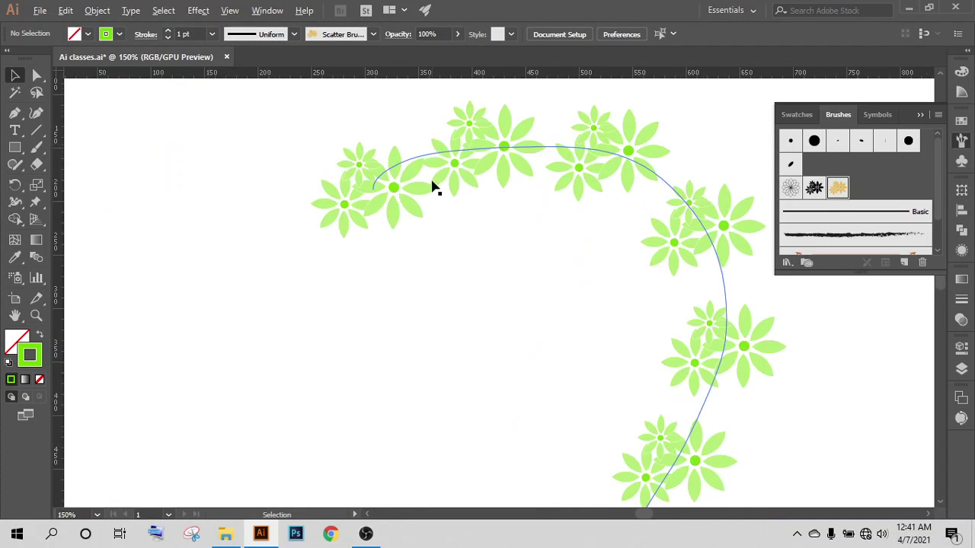
{"action": "scroll", "coordinate": [435, 188], "scroll_direction": "up", "scroll_amount": 3}
{"action": "scroll", "coordinate": [492, 314], "scroll_direction": "up", "scroll_amount": 3}
{"action": "scroll", "coordinate": [491, 314], "scroll_direction": "down", "scroll_amount": 2}
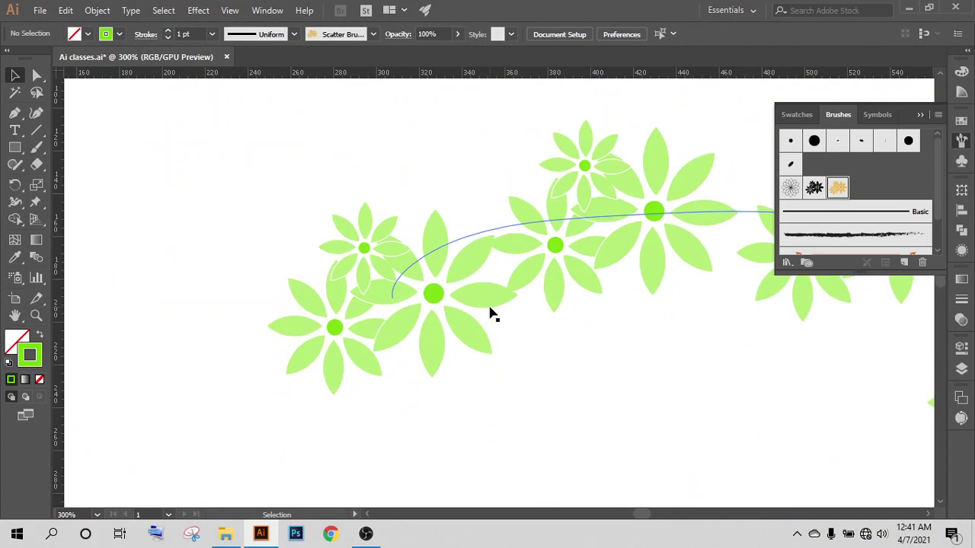
{"action": "scroll", "coordinate": [492, 314], "scroll_direction": "down", "scroll_amount": 2}
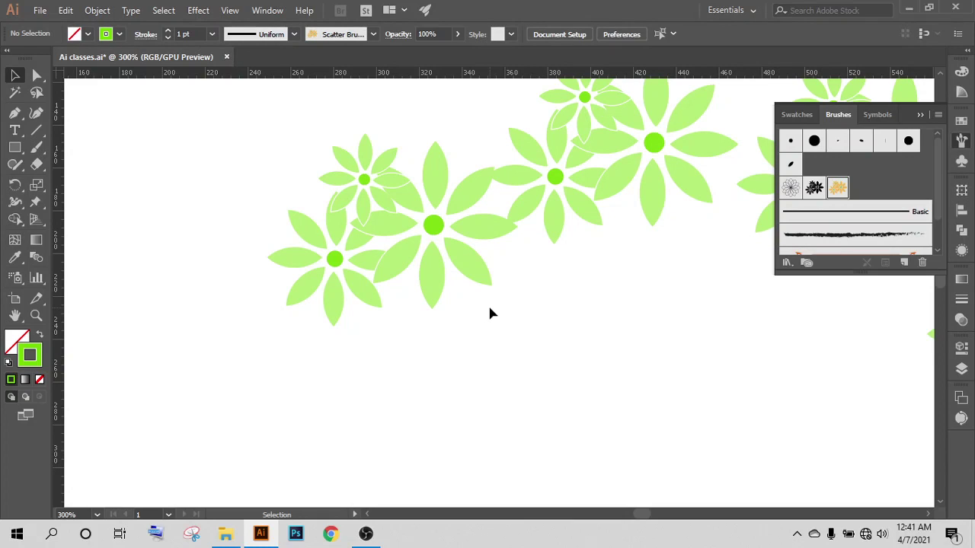
- Review Scatter Brush 2's options without changes and bring the artboard back into view
{"action": "double_click", "coordinate": [837, 187]}
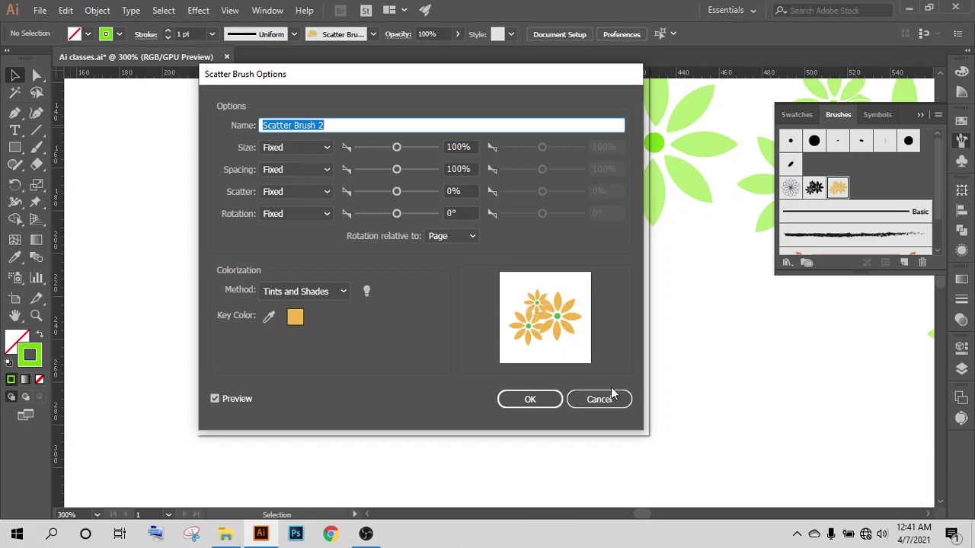
{"action": "left_click", "coordinate": [592, 404]}
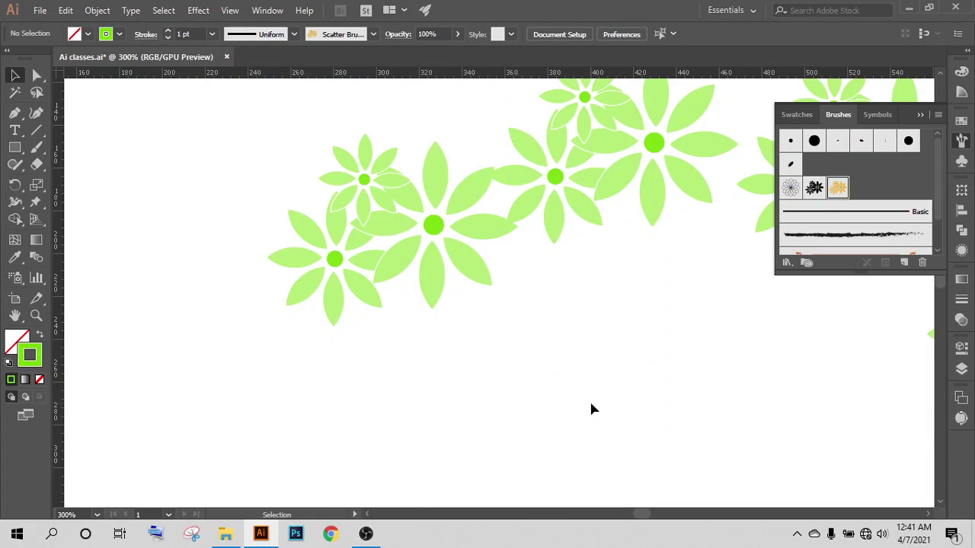
{"action": "scroll", "coordinate": [278, 207], "scroll_direction": "up", "scroll_amount": 4}
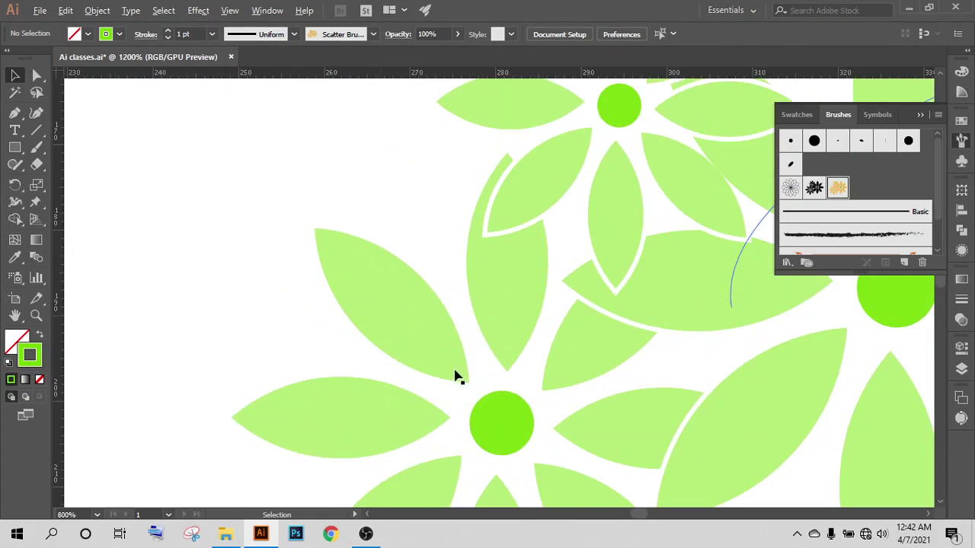
{"action": "scroll", "coordinate": [466, 429], "scroll_direction": "down", "scroll_amount": 2}
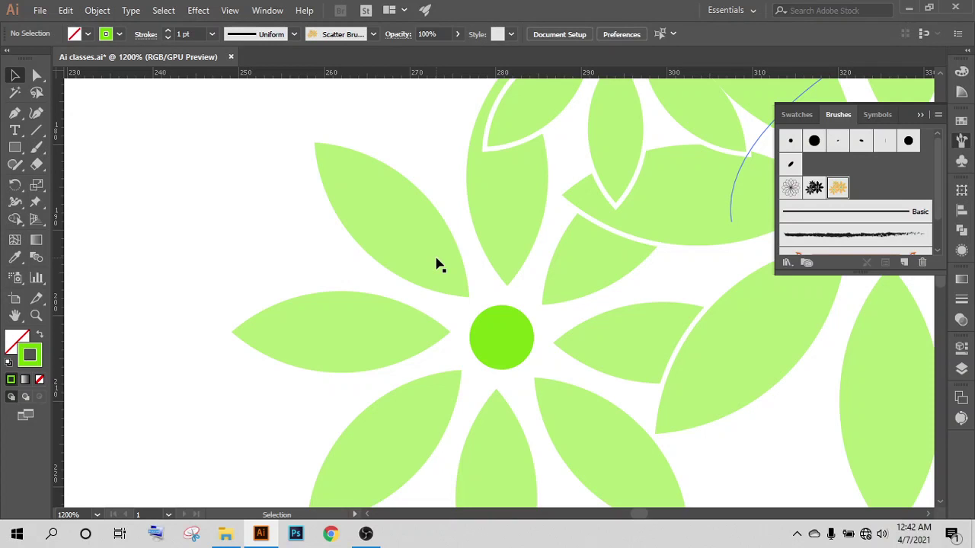
{"action": "scroll", "coordinate": [440, 264], "scroll_direction": "down", "scroll_amount": 4}
{"action": "scroll", "coordinate": [435, 261], "scroll_direction": "down", "scroll_amount": 3}
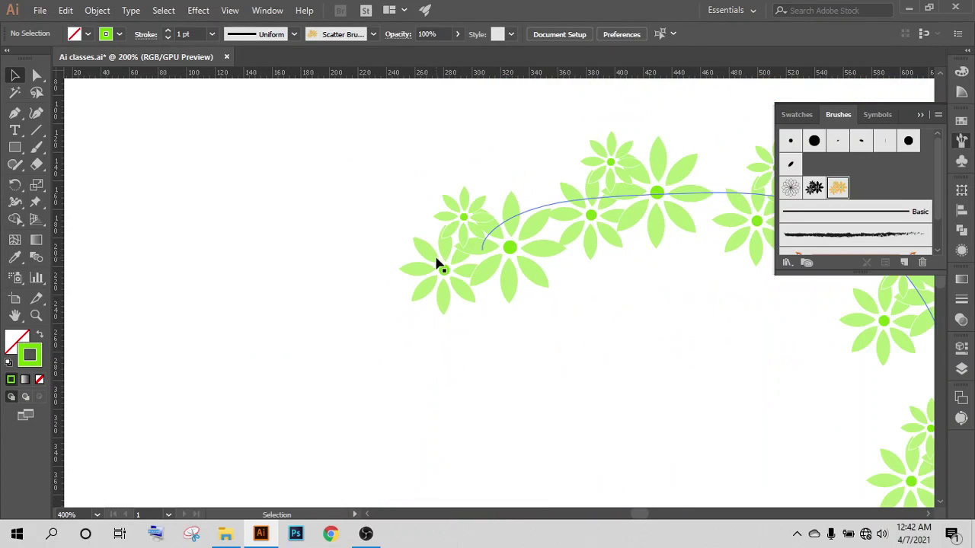
{"action": "left_click_drag", "start_coordinate": [621, 344], "coordinate": [715, 393]}
- Bring the flower trails into view and check which trail is on the artboard
{"action": "scroll", "coordinate": [638, 416], "scroll_direction": "down", "scroll_amount": 2}
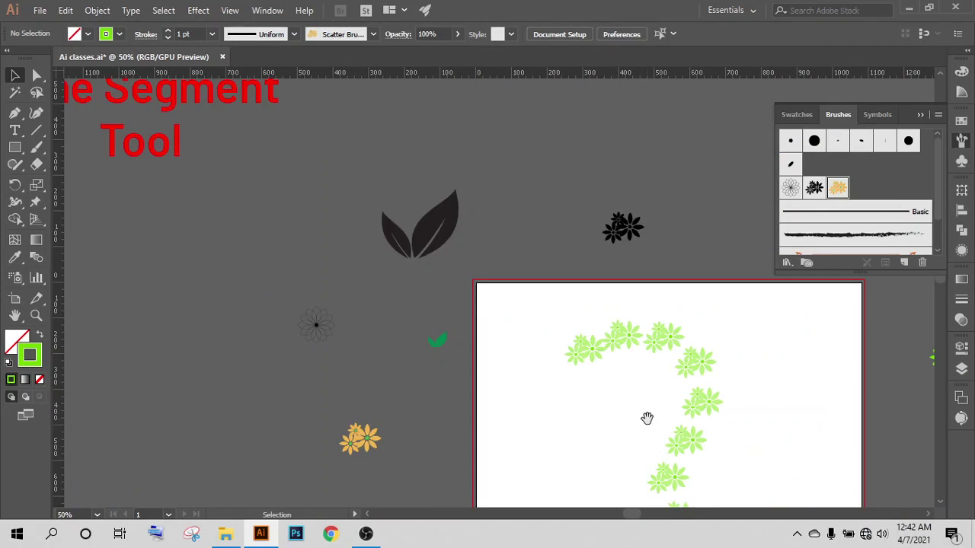
{"action": "mouse_move", "coordinate": [646, 419]}
{"action": "left_mouse_down"}
{"action": "mouse_move", "coordinate": [370, 281]}
{"action": "mouse_move", "coordinate": [309, 331]}
{"action": "left_mouse_up"}
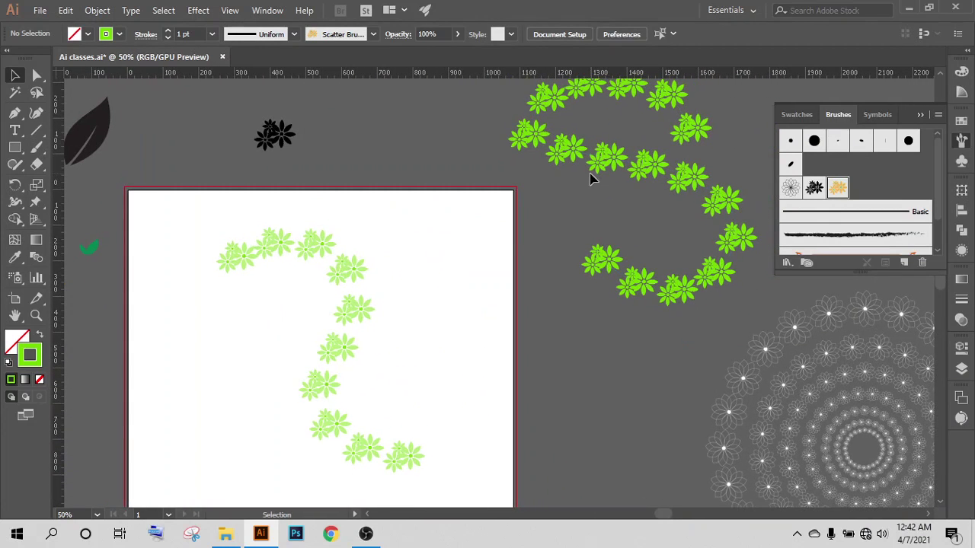
{"action": "left_click", "coordinate": [568, 174]}
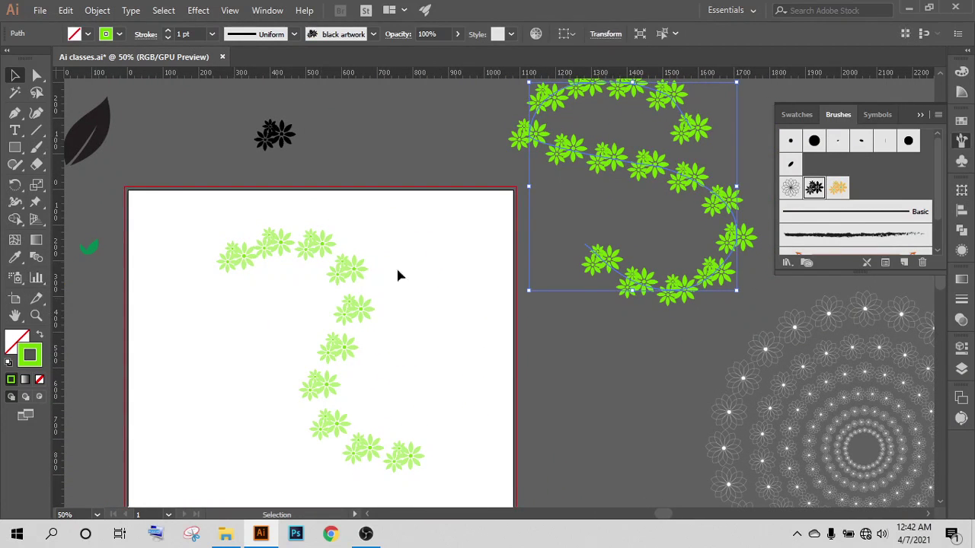
{"action": "left_click", "coordinate": [329, 320]}
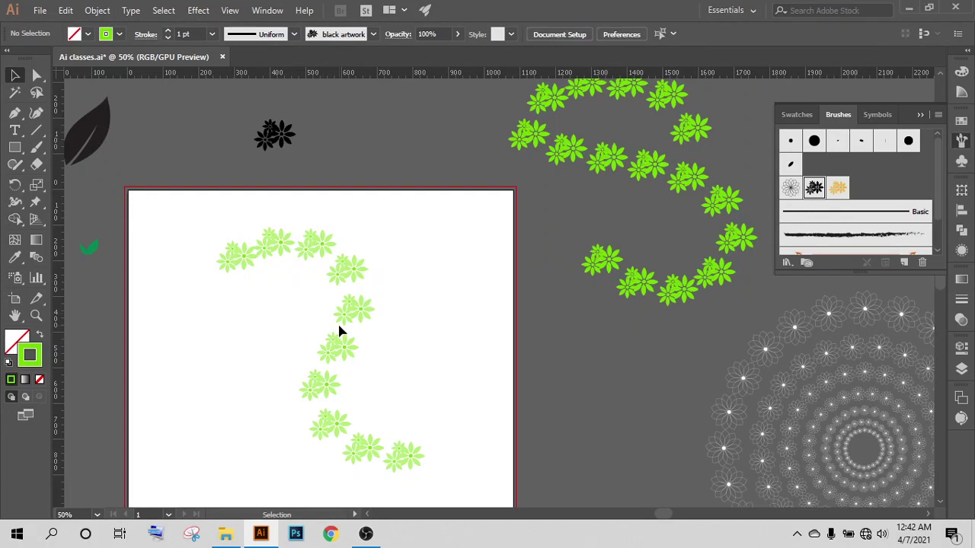
{"action": "left_click", "coordinate": [353, 308]}
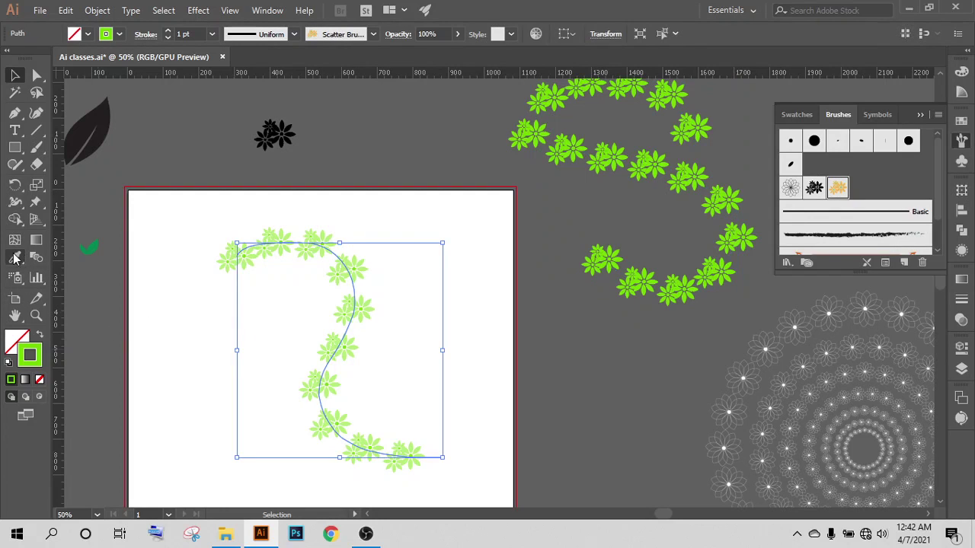
{"action": "left_click", "coordinate": [453, 213]}
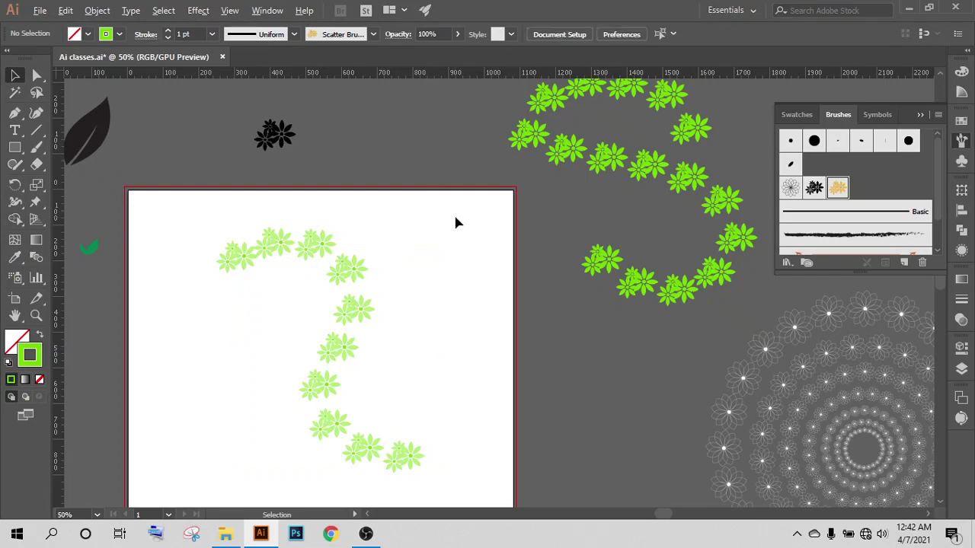
- Move the artboard's flower trail off to the pasteboard and place a copy on the artboard
{"action": "scroll", "coordinate": [453, 212], "scroll_direction": "down", "scroll_amount": 1}
{"action": "scroll", "coordinate": [453, 212], "scroll_direction": "down", "scroll_amount": 1}
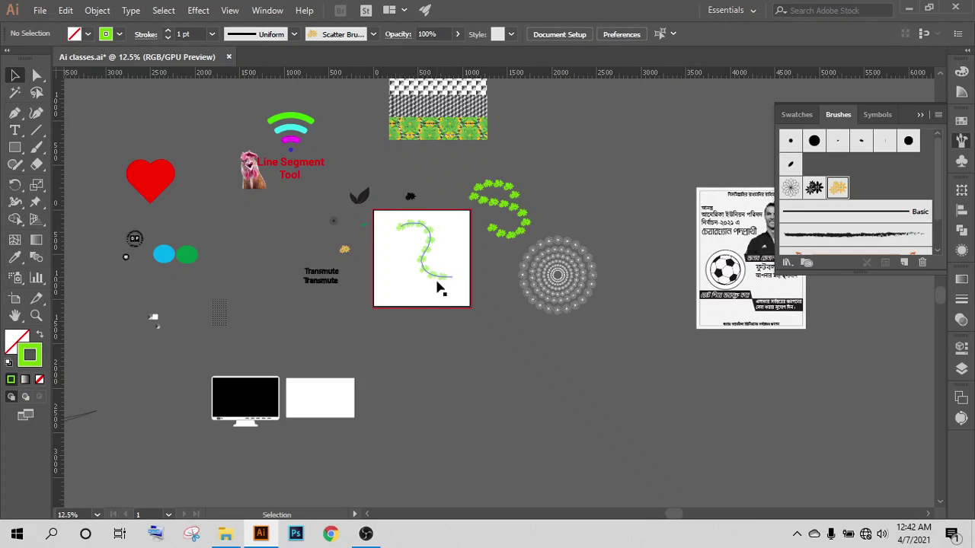
{"action": "scroll", "coordinate": [457, 254], "scroll_direction": "up", "scroll_amount": 2}
{"action": "mouse_move", "coordinate": [435, 252]}
{"action": "left_mouse_down"}
{"action": "mouse_move", "coordinate": [392, 364]}
{"action": "mouse_move", "coordinate": [258, 409]}
{"action": "left_mouse_up"}
{"action": "mouse_move", "coordinate": [155, 366]}
{"action": "left_mouse_down"}
{"action": "mouse_move", "coordinate": [691, 142]}
{"action": "mouse_move", "coordinate": [653, 150]}
{"action": "left_mouse_up"}
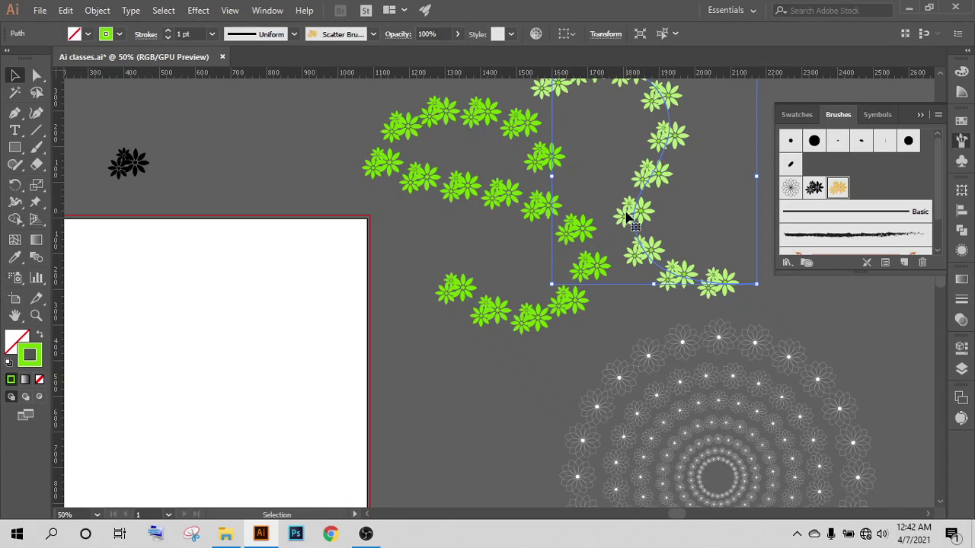
{"action": "left_click_drag", "start_coordinate": [626, 218], "coordinate": [179, 392]}
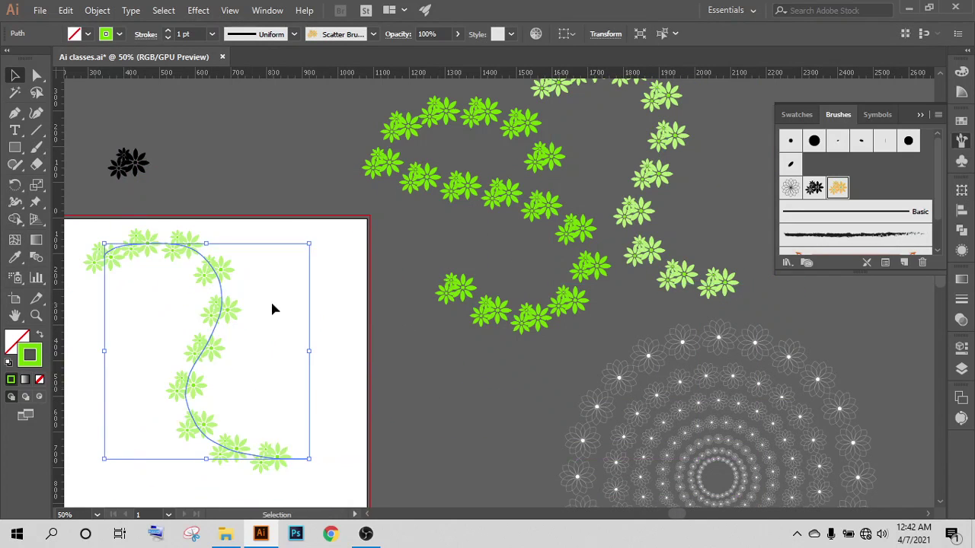
{"action": "left_click_drag", "start_coordinate": [333, 290], "coordinate": [441, 245]}
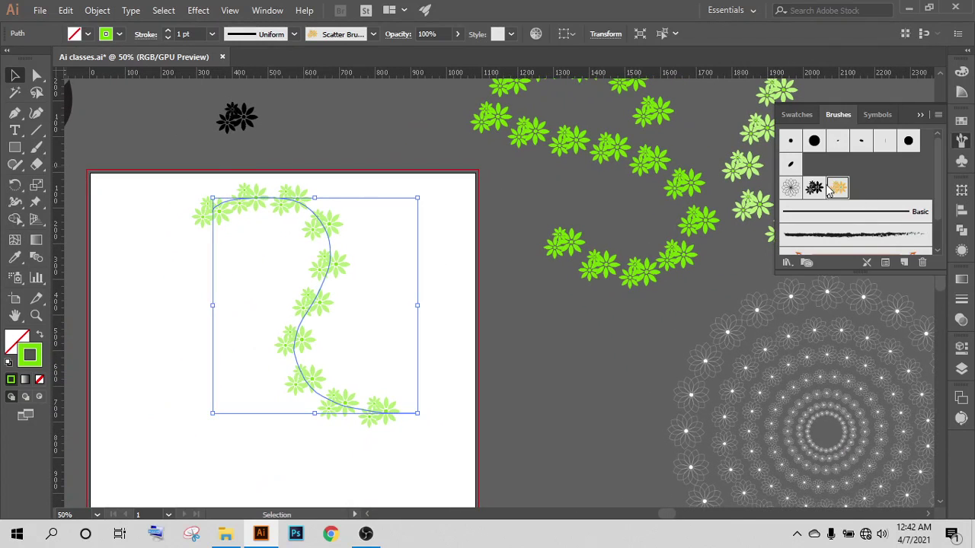
- Switch Scatter Brush 2's colorization to Hue Shift and apply it to existing strokes
{"action": "double_click", "coordinate": [838, 193]}
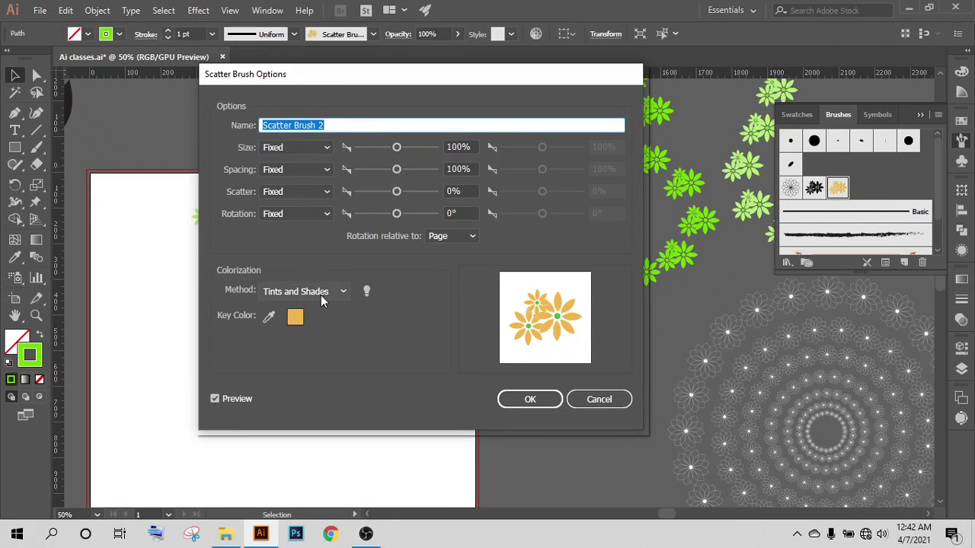
{"action": "left_click", "coordinate": [321, 293]}
{"action": "left_click", "coordinate": [298, 355]}
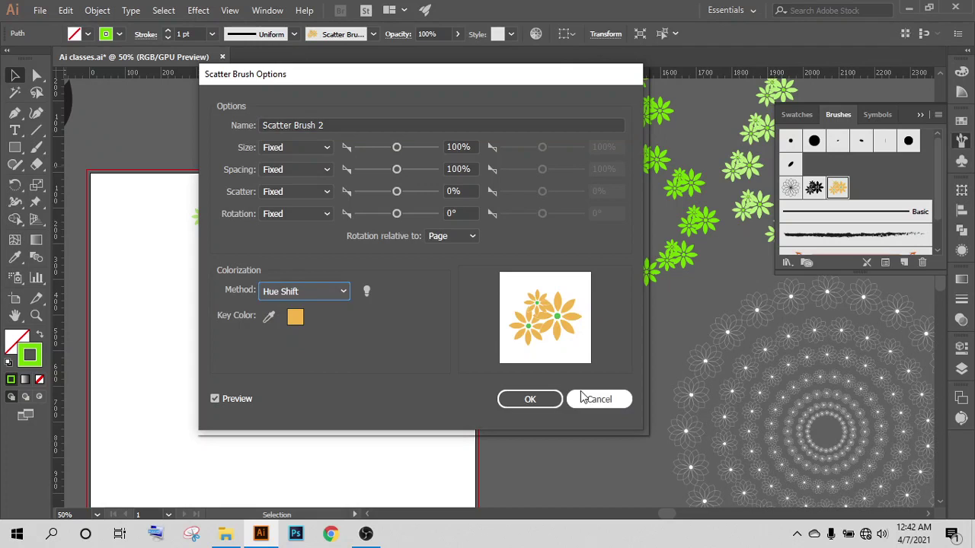
{"action": "left_click", "coordinate": [533, 398]}
{"action": "left_click", "coordinate": [470, 286]}
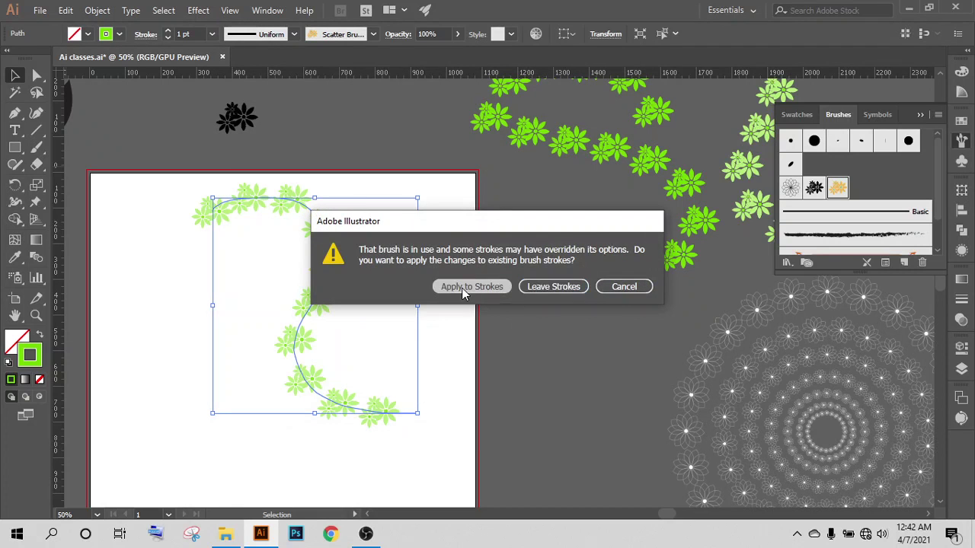
{"action": "left_click", "coordinate": [449, 239]}
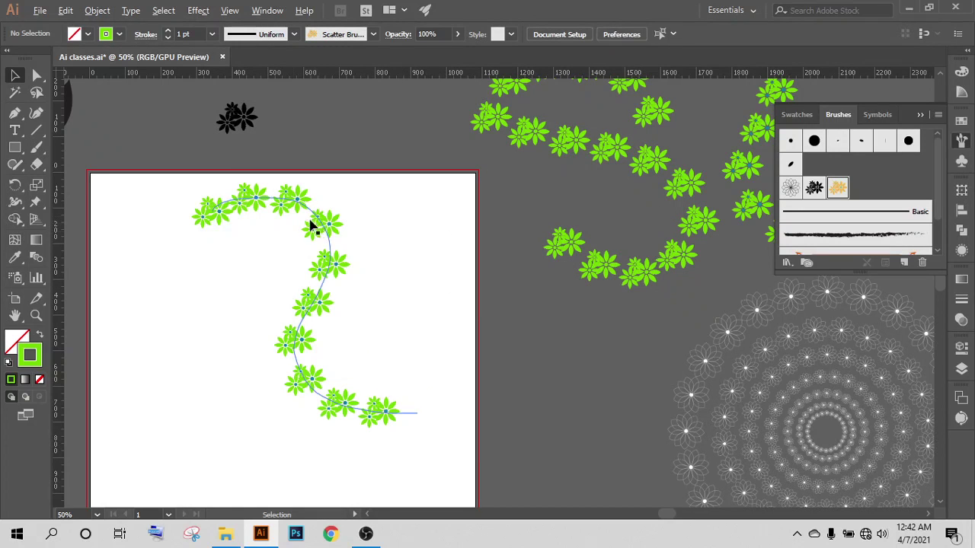
- Zoom and pan to inspect the lime green flowers with teal centres
{"action": "scroll", "coordinate": [217, 212], "scroll_direction": "up", "scroll_amount": 2}
{"action": "scroll", "coordinate": [209, 212], "scroll_direction": "up", "scroll_amount": 2}
{"action": "scroll", "coordinate": [185, 203], "scroll_direction": "up", "scroll_amount": 2}
{"action": "scroll", "coordinate": [185, 203], "scroll_direction": "down", "scroll_amount": 2}
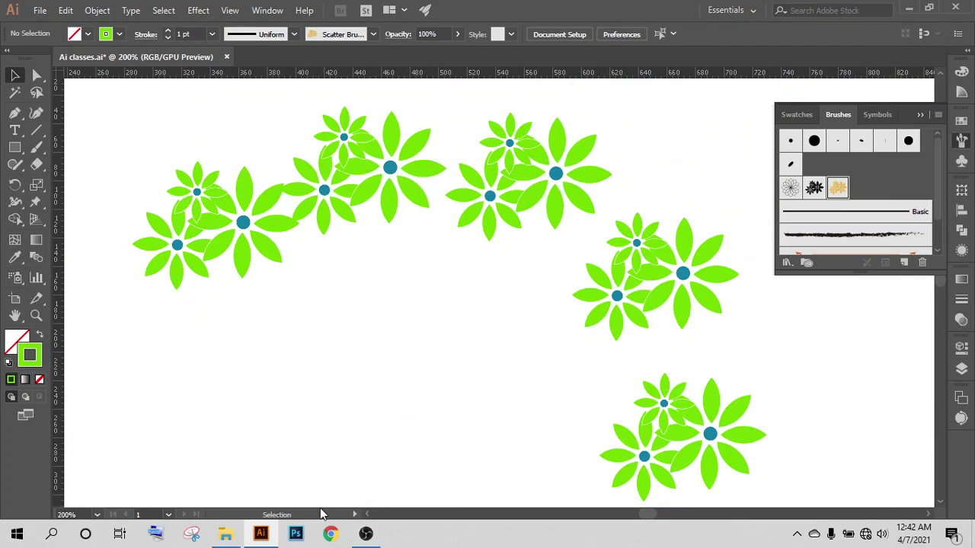
{"action": "mouse_move", "coordinate": [250, 365]}
{"action": "left_mouse_down"}
{"action": "mouse_move", "coordinate": [424, 374]}
{"action": "mouse_move", "coordinate": [350, 389]}
{"action": "left_mouse_up"}
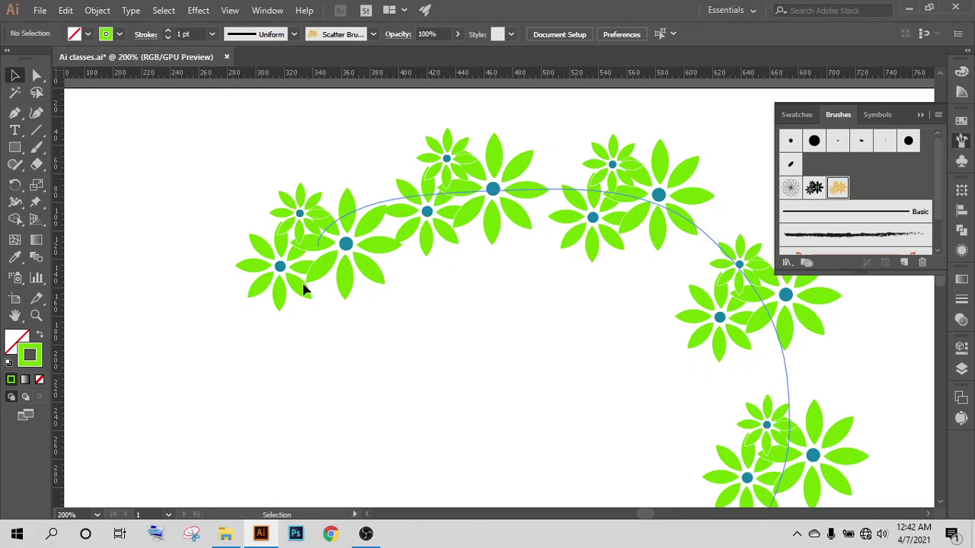
{"action": "scroll", "coordinate": [320, 287], "scroll_direction": "up", "scroll_amount": 2, "text": "alt"}
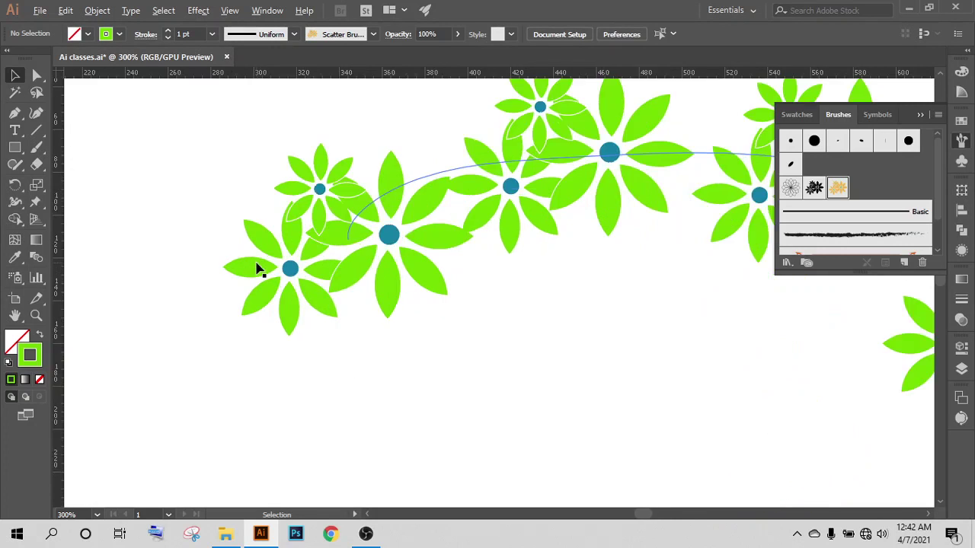
{"action": "scroll", "coordinate": [256, 267], "scroll_direction": "up", "scroll_amount": 2, "text": "alt"}
{"action": "scroll", "coordinate": [446, 315], "scroll_direction": "up", "scroll_amount": 3}
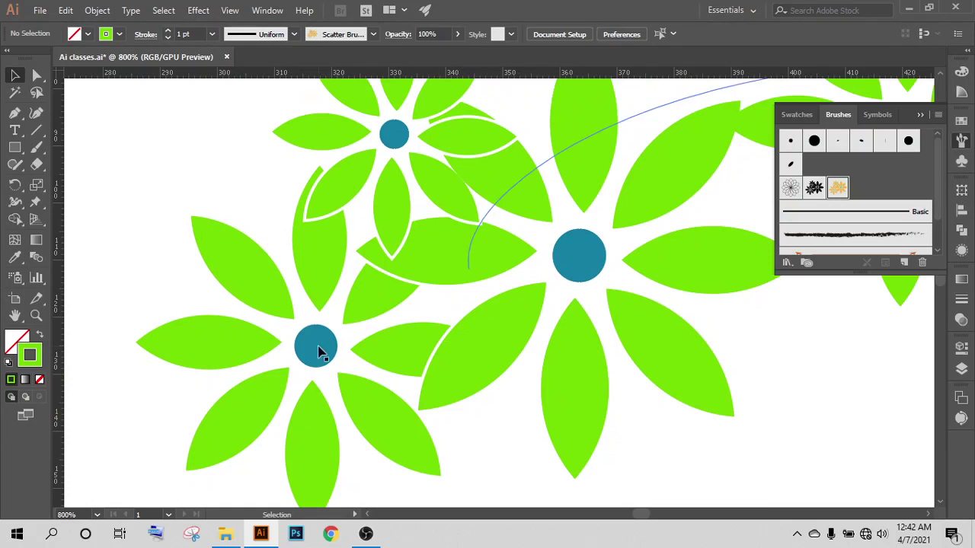
{"action": "scroll", "coordinate": [160, 248], "scroll_direction": "down", "scroll_amount": 2, "text": "alt"}
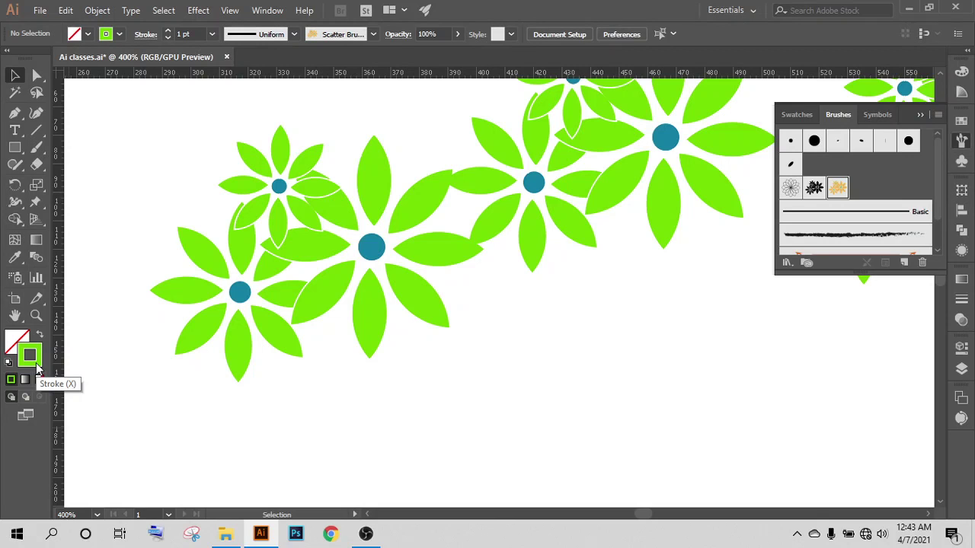
{"action": "double_click", "coordinate": [36, 366]}
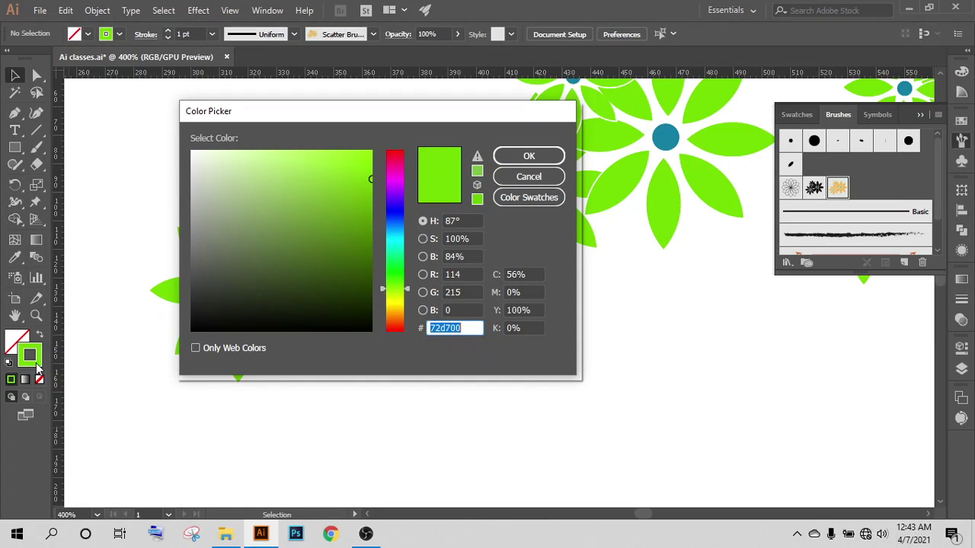
{"action": "mouse_move", "coordinate": [404, 118]}
{"action": "left_mouse_down"}
{"action": "mouse_move", "coordinate": [253, 153]}
{"action": "mouse_move", "coordinate": [267, 170]}
{"action": "left_mouse_up"}
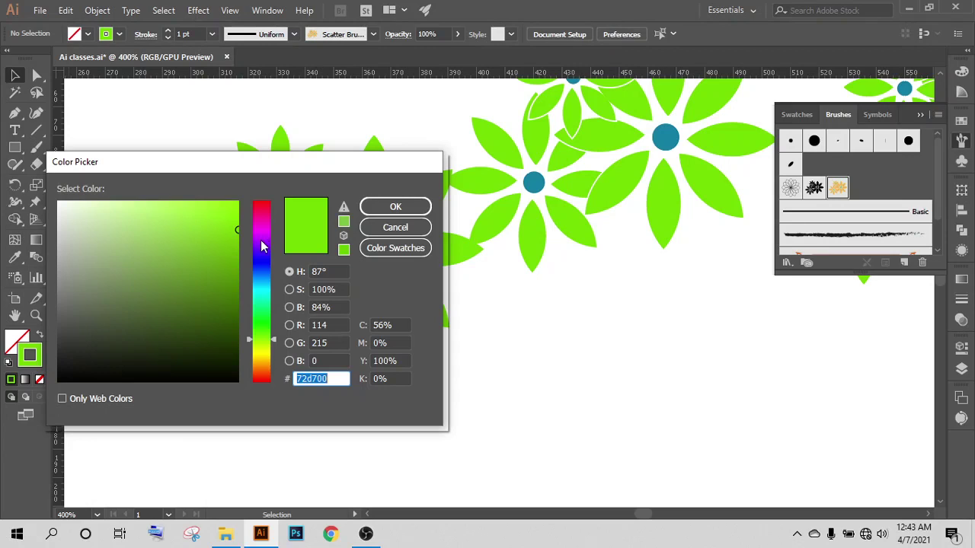
{"action": "left_click", "coordinate": [388, 230]}
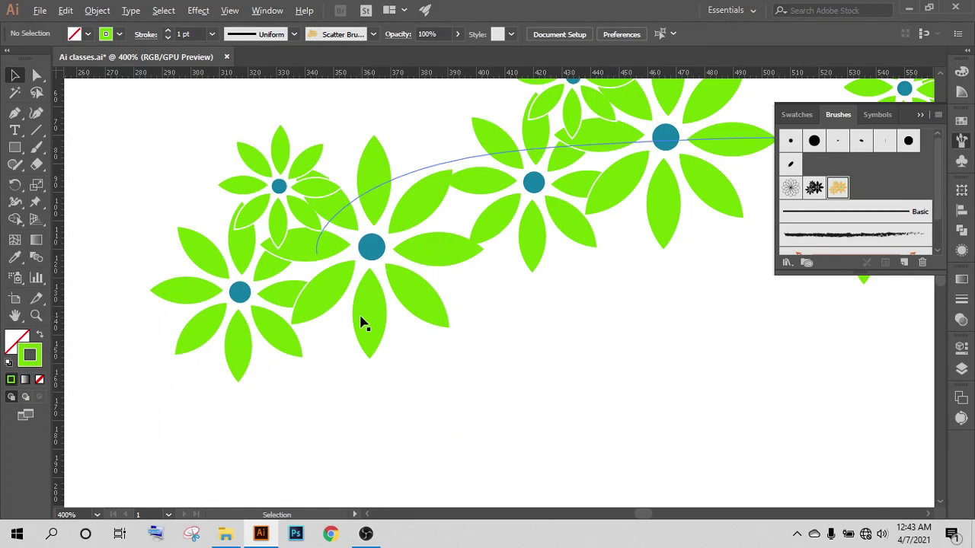
{"action": "scroll", "coordinate": [365, 320], "scroll_direction": "down", "scroll_amount": 2}
- Re-sample Scatter Brush 2's Hue Shift key colour from a green flower centre in the preview
{"action": "left_click", "coordinate": [371, 318]}
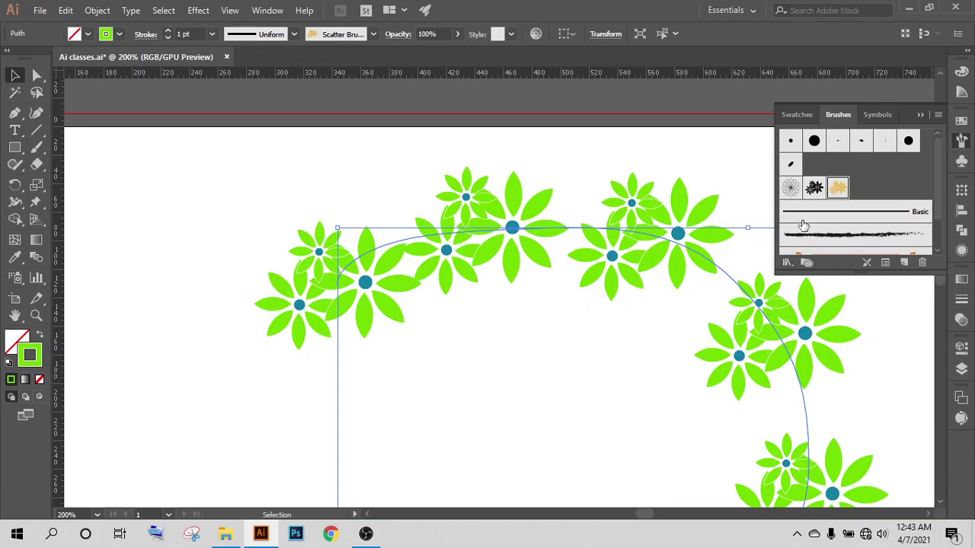
{"action": "double_click", "coordinate": [838, 189]}
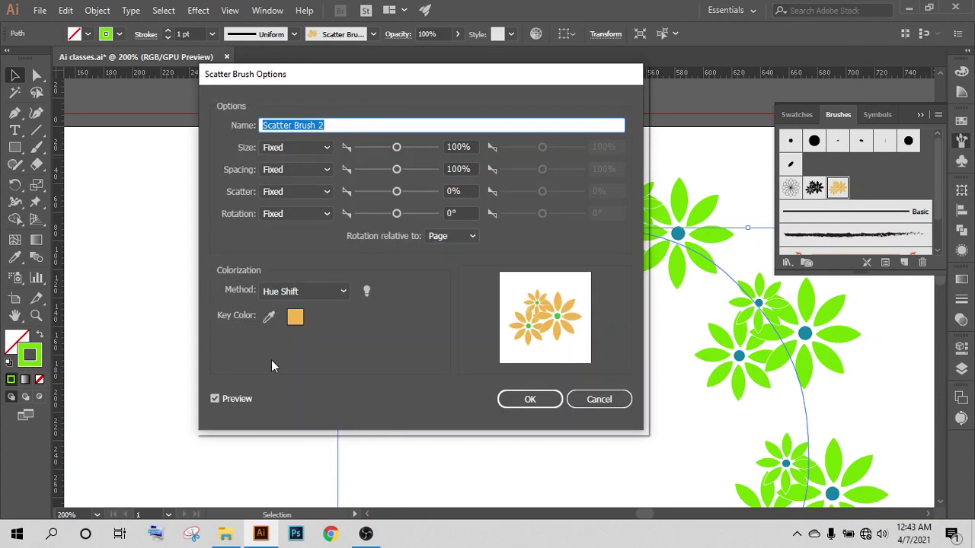
{"action": "left_click", "coordinate": [269, 317]}
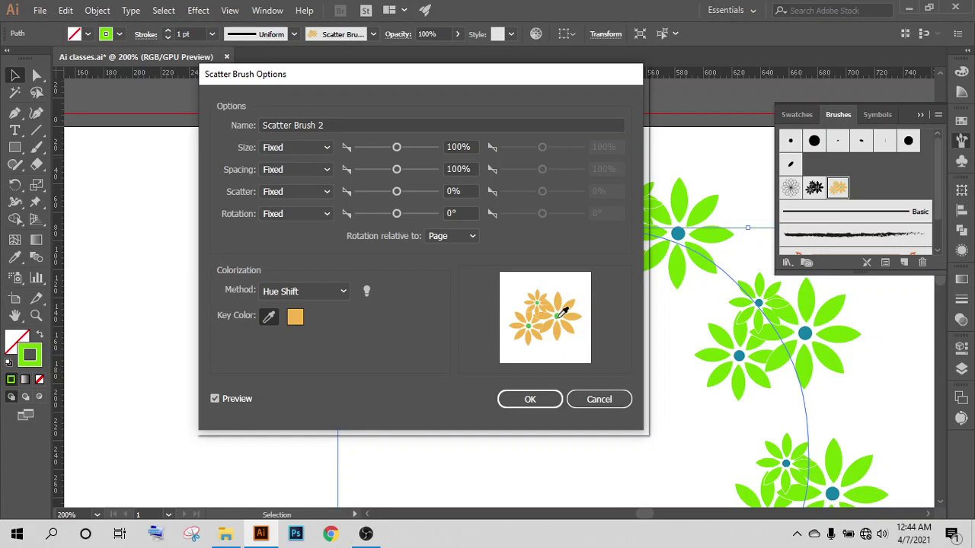
{"action": "left_click", "coordinate": [561, 313]}
{"action": "left_click", "coordinate": [567, 305]}
{"action": "left_click", "coordinate": [561, 315]}
{"action": "left_click", "coordinate": [559, 300]}
{"action": "left_click", "coordinate": [559, 314]}
{"action": "left_click", "coordinate": [523, 401]}
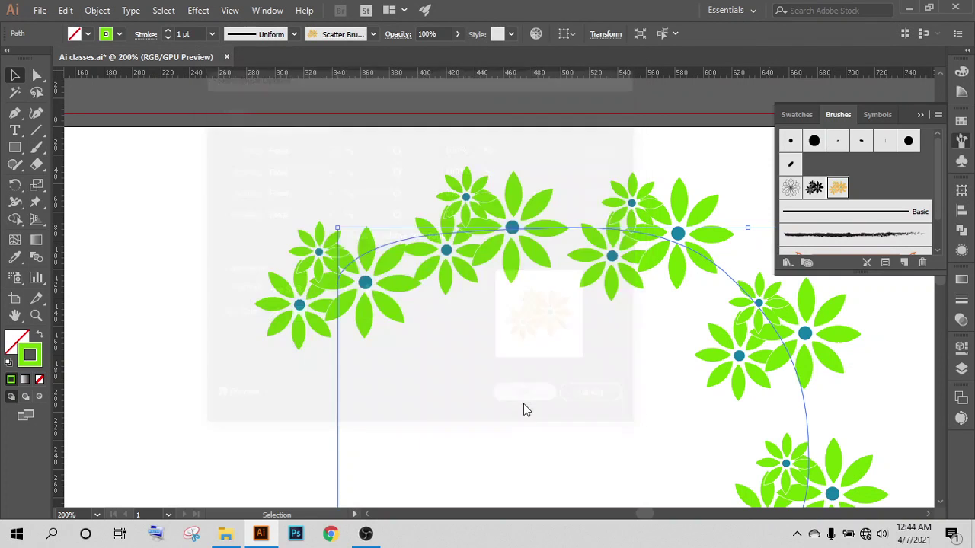
- Apply the new key colour to existing strokes and inspect the orange flowers up close
{"action": "left_click", "coordinate": [448, 293]}
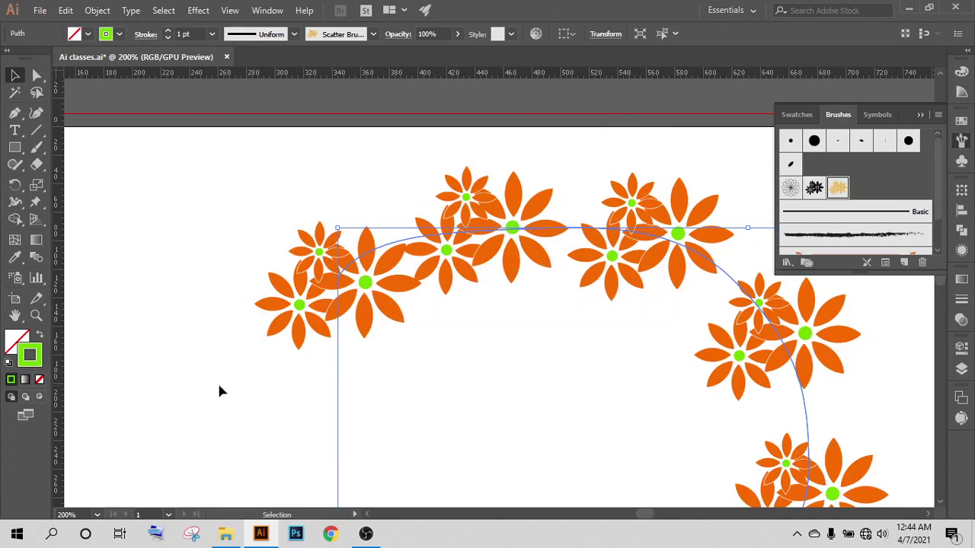
{"action": "scroll", "coordinate": [403, 304], "scroll_direction": "up", "scroll_amount": 3}
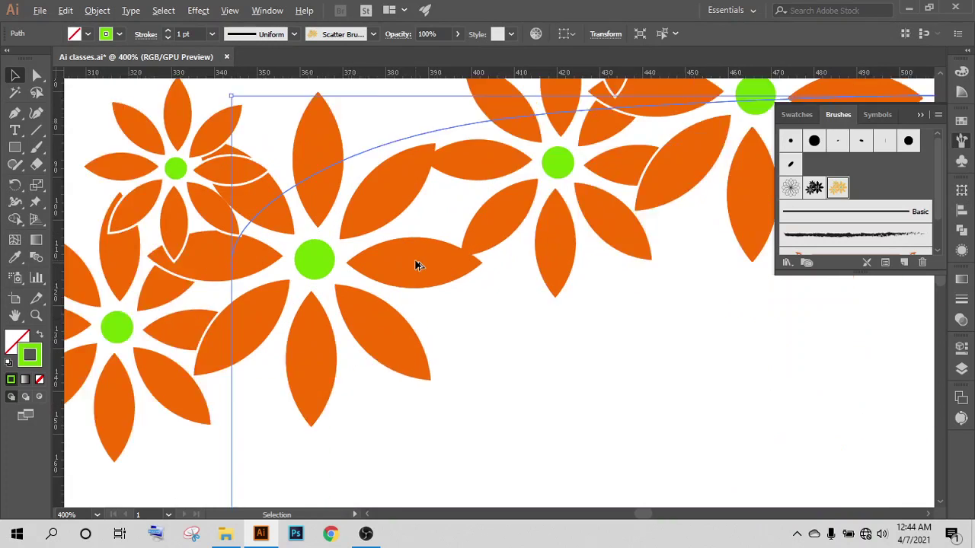
{"action": "scroll", "coordinate": [562, 272], "scroll_direction": "down", "scroll_amount": 2}
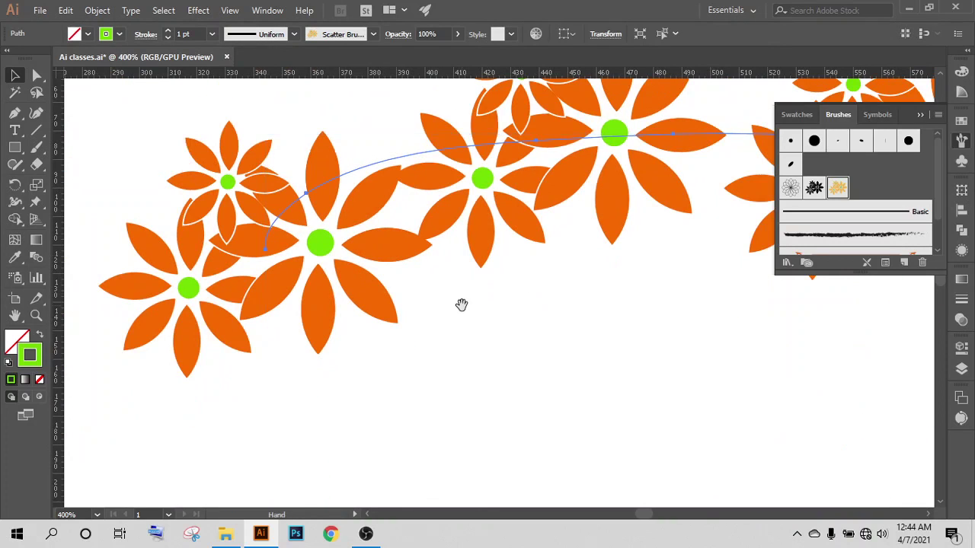
{"action": "left_click_drag", "start_coordinate": [462, 302], "coordinate": [605, 433]}
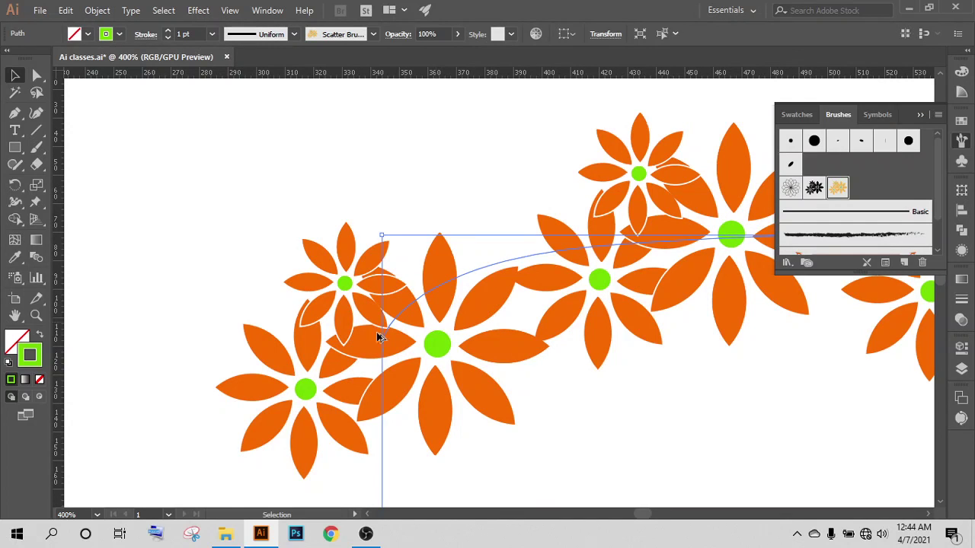
{"action": "scroll", "coordinate": [518, 407], "scroll_direction": "down", "scroll_amount": 2}
{"action": "scroll", "coordinate": [598, 356], "scroll_direction": "down", "scroll_amount": 3}
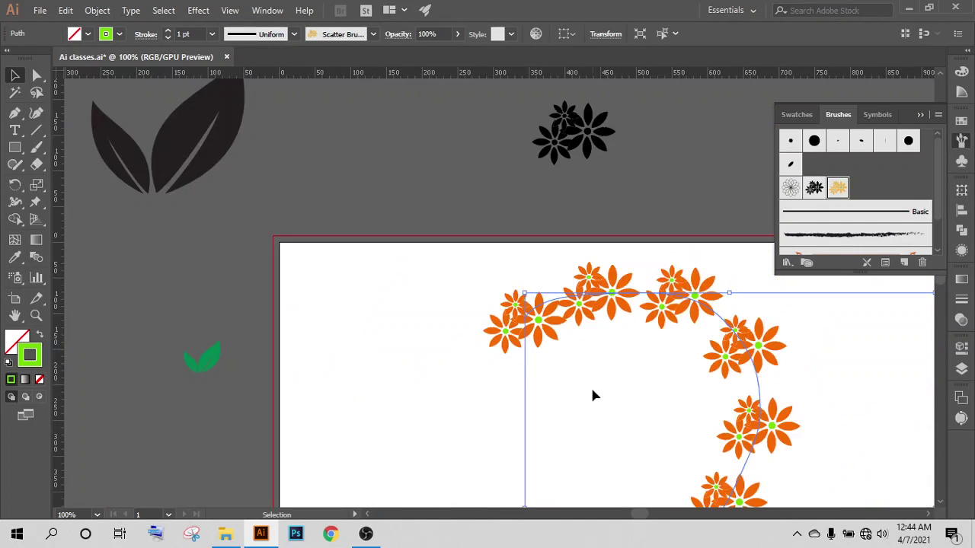
{"action": "scroll", "coordinate": [579, 404], "scroll_direction": "up", "scroll_amount": 1}
{"action": "scroll", "coordinate": [342, 221], "scroll_direction": "down", "scroll_amount": 3}
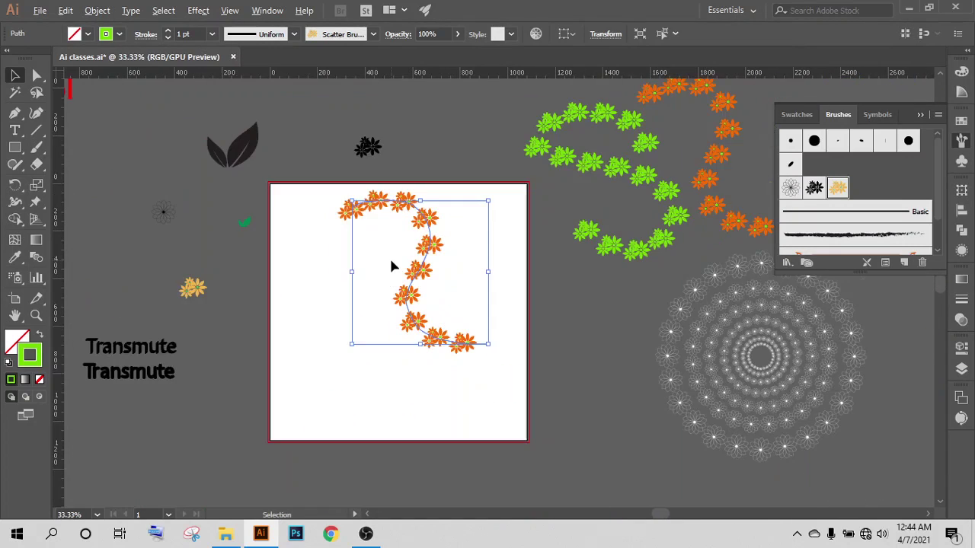
{"action": "scroll", "coordinate": [447, 306], "scroll_direction": "up", "scroll_amount": 1}
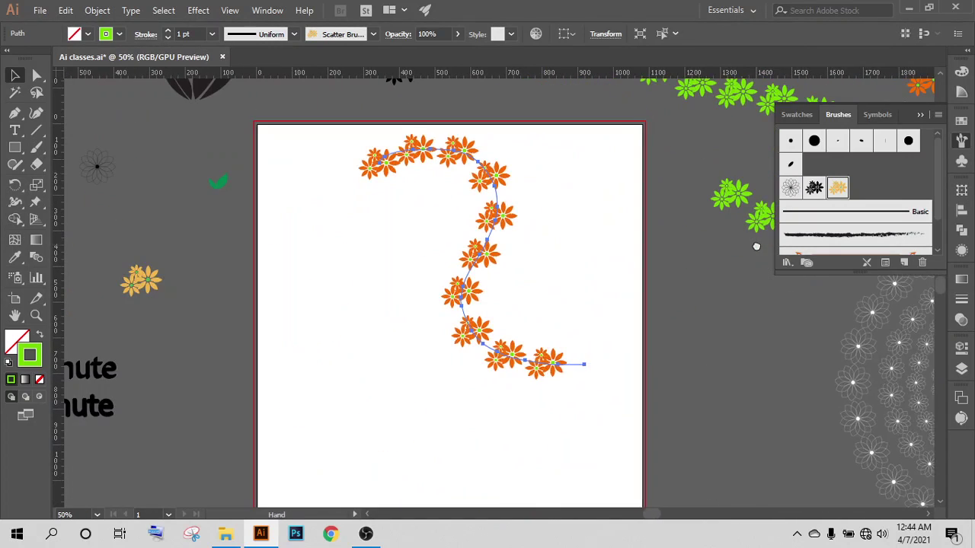
{"action": "scroll", "coordinate": [642, 275], "scroll_direction": "down", "scroll_amount": 2}
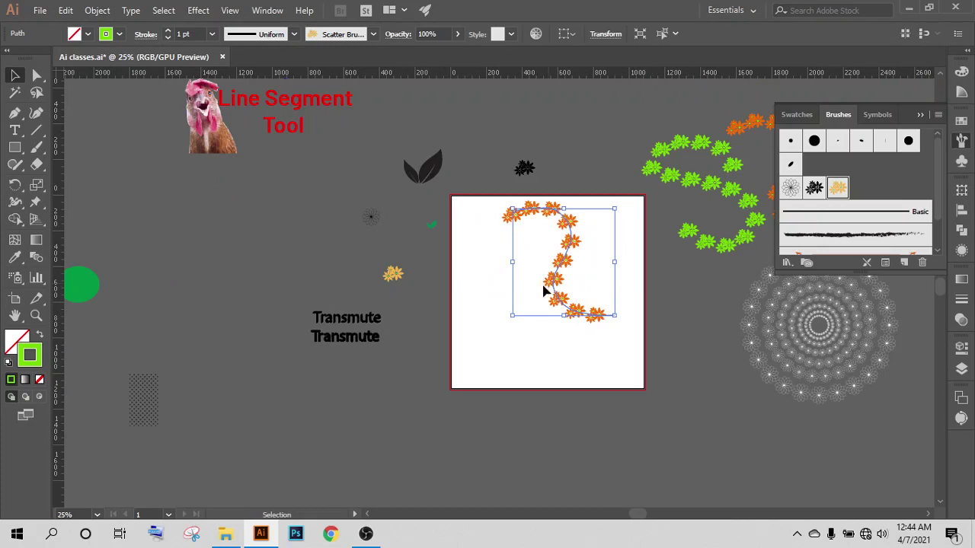
- Arrange the orange and green flower trails on the artboard and marquee-select them all
{"action": "mouse_move", "coordinate": [550, 288]}
{"action": "left_mouse_down"}
{"action": "mouse_move", "coordinate": [499, 332]}
{"action": "mouse_move", "coordinate": [490, 326]}
{"action": "left_mouse_up"}
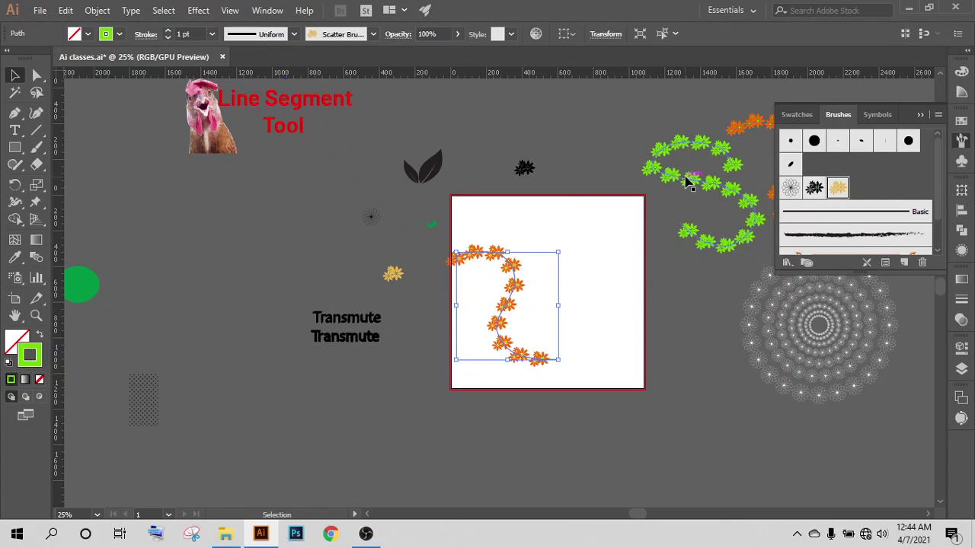
{"action": "mouse_move", "coordinate": [688, 183]}
{"action": "left_mouse_down"}
{"action": "mouse_move", "coordinate": [575, 275]}
{"action": "mouse_move", "coordinate": [643, 240]}
{"action": "left_mouse_up"}
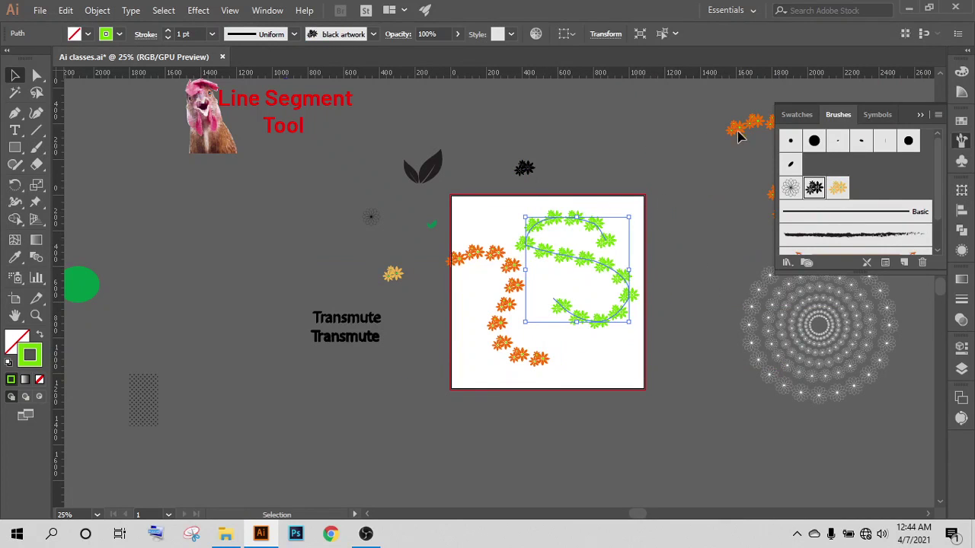
{"action": "mouse_move", "coordinate": [730, 134]}
{"action": "left_mouse_down"}
{"action": "mouse_move", "coordinate": [655, 222]}
{"action": "mouse_move", "coordinate": [633, 320]}
{"action": "left_mouse_up"}
{"action": "left_click", "coordinate": [671, 191]}
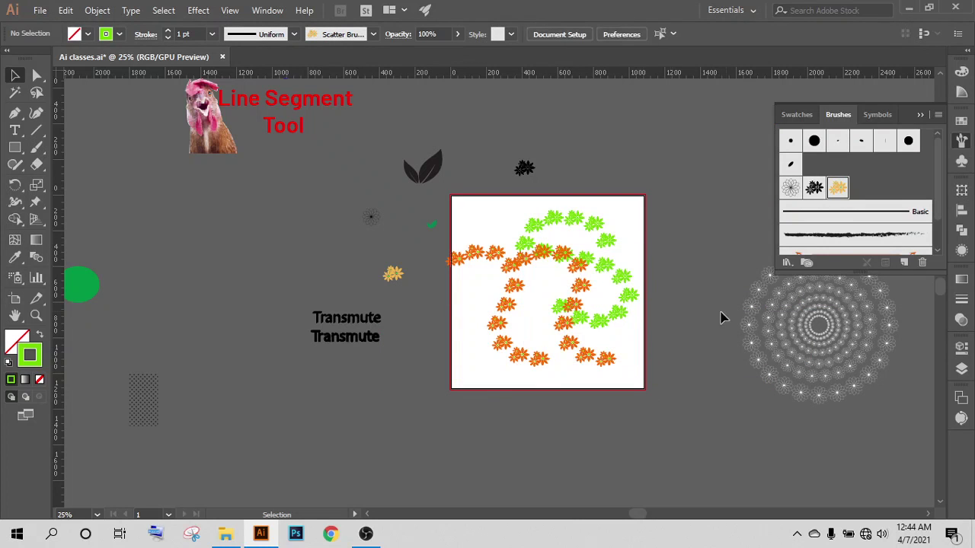
{"action": "key", "text": "ctrl+1"}
{"action": "scroll", "coordinate": [589, 284], "scroll_direction": "down", "scroll_amount": 2}
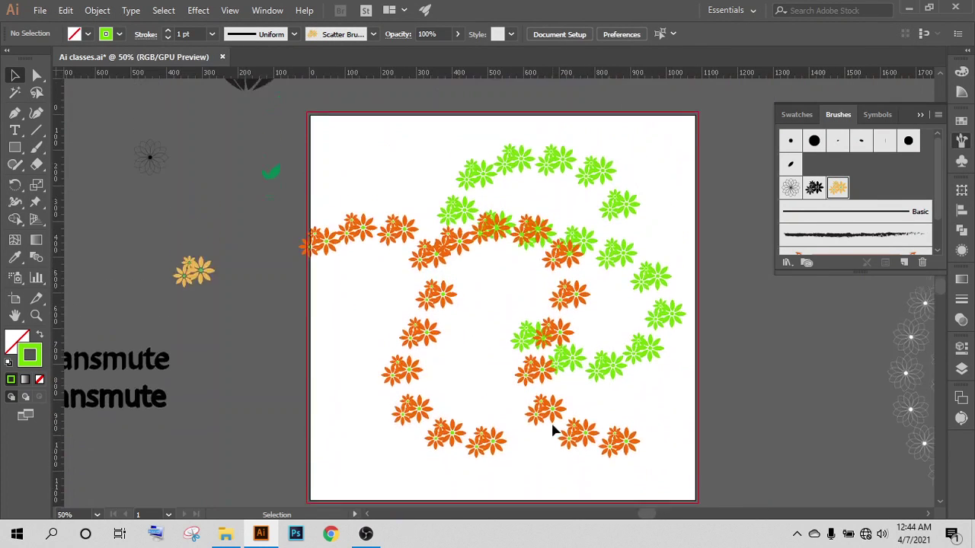
{"action": "scroll", "coordinate": [448, 321], "scroll_direction": "up", "scroll_amount": 2}
{"action": "left_click_drag", "start_coordinate": [507, 315], "coordinate": [667, 461]}
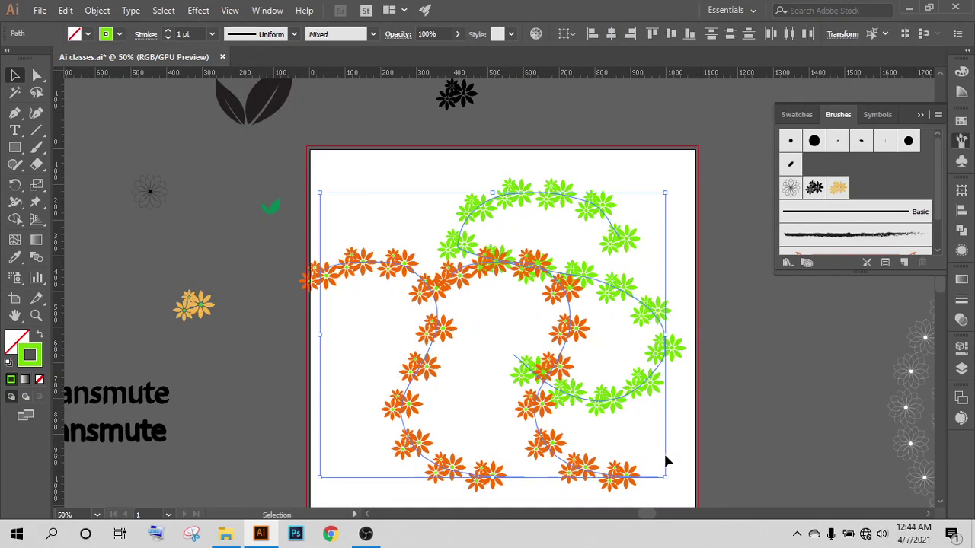
- Delete the flower trails and add a placeholder text line scaled to 83.41 pt
{"action": "key", "text": "Delete"}
{"action": "scroll", "coordinate": [661, 463], "scroll_direction": "down", "scroll_amount": 1}
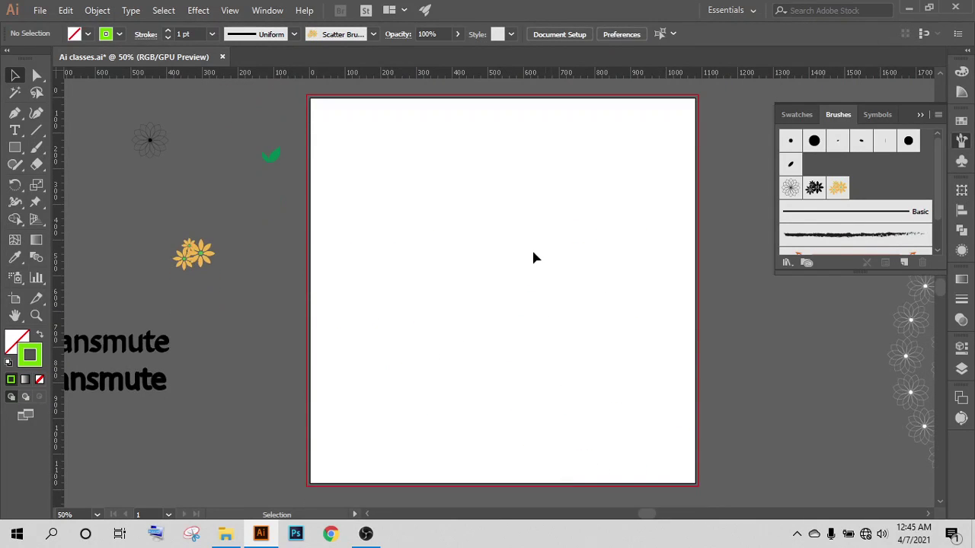
{"action": "scroll", "coordinate": [529, 251], "scroll_direction": "up", "scroll_amount": 2}
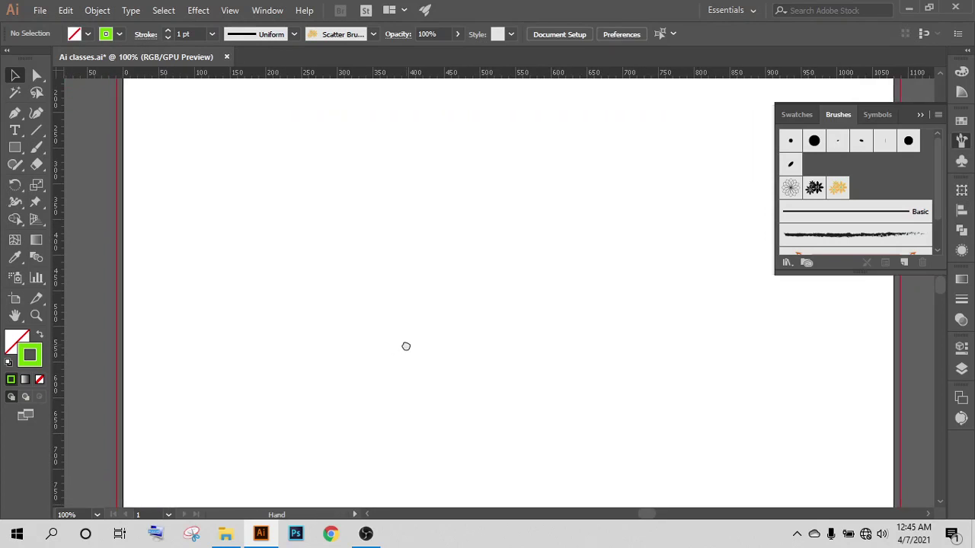
{"action": "mouse_move", "coordinate": [386, 344]}
{"action": "left_mouse_down"}
{"action": "mouse_move", "coordinate": [410, 345]}
{"action": "mouse_move", "coordinate": [385, 344]}
{"action": "left_mouse_up"}
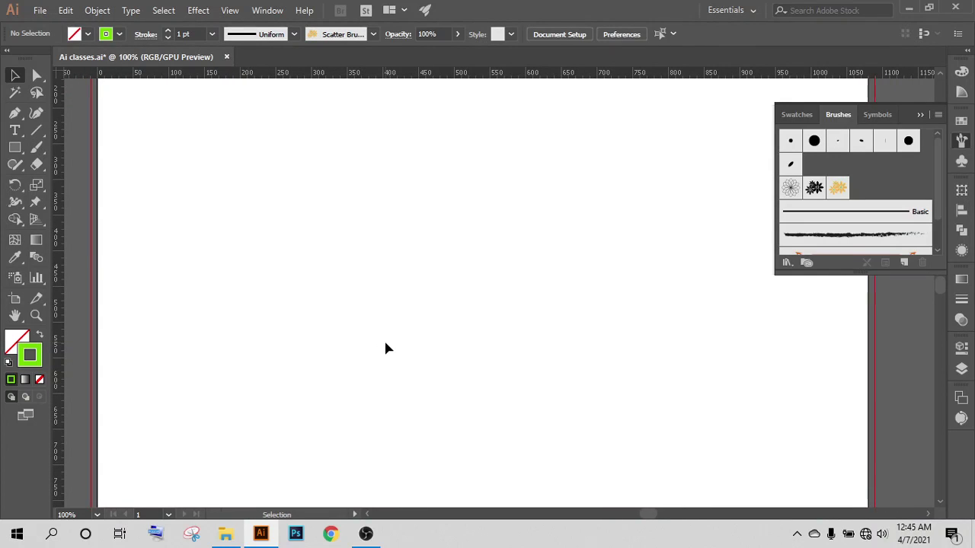
{"action": "left_click", "coordinate": [15, 131]}
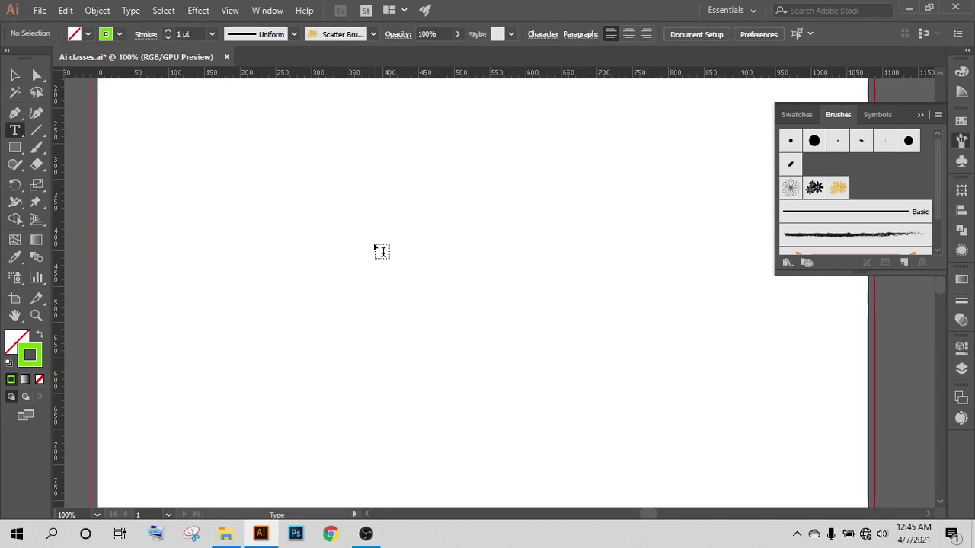
{"action": "left_click", "coordinate": [378, 260]}
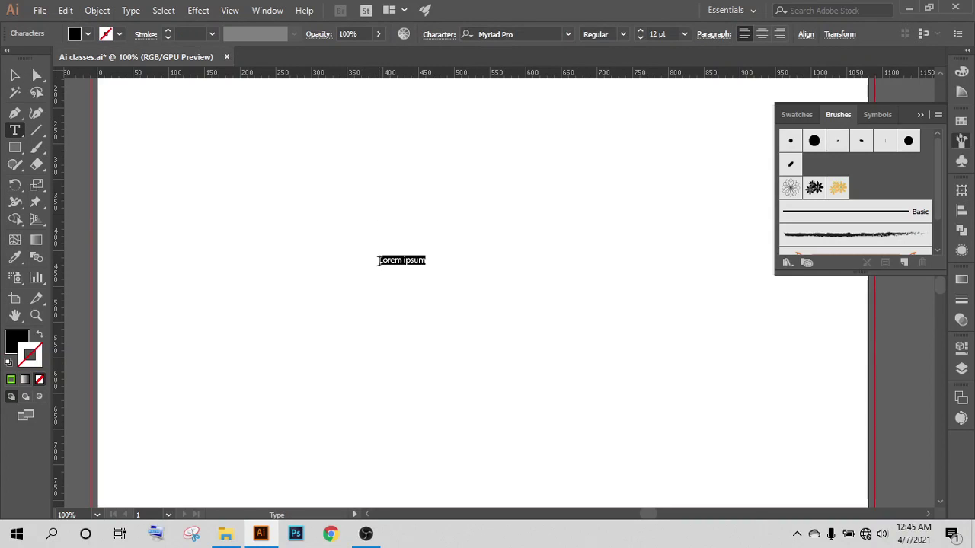
{"action": "key", "text": "Escape"}
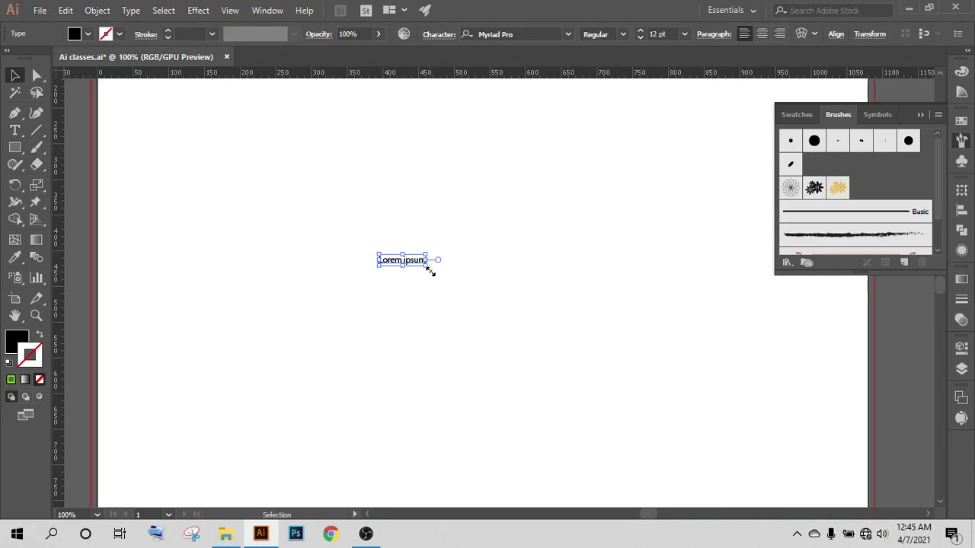
{"action": "left_click_drag", "start_coordinate": [427, 268], "coordinate": [704, 409]}
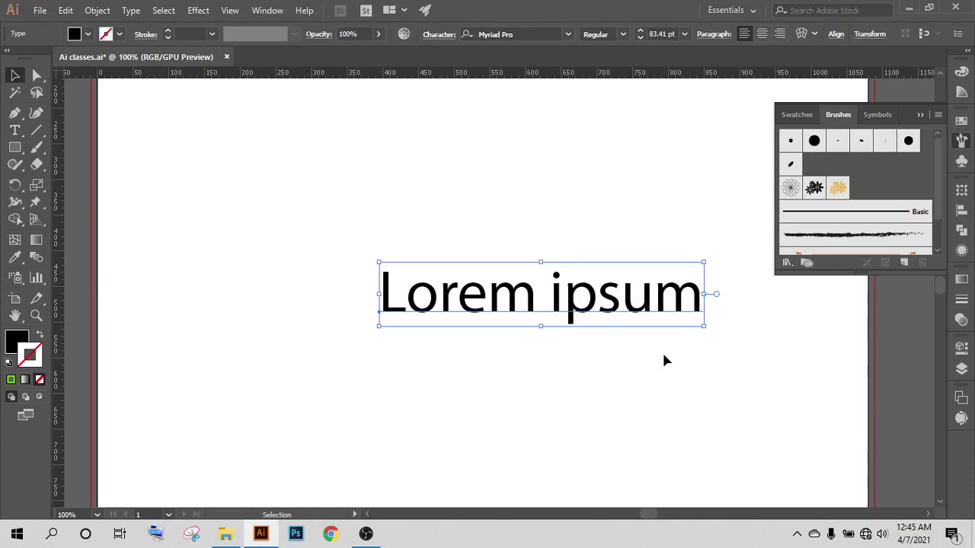
- Replace the placeholder words with 'HR Design'
{"action": "double_click", "coordinate": [609, 299]}
{"action": "key", "text": "ctrl+a"}
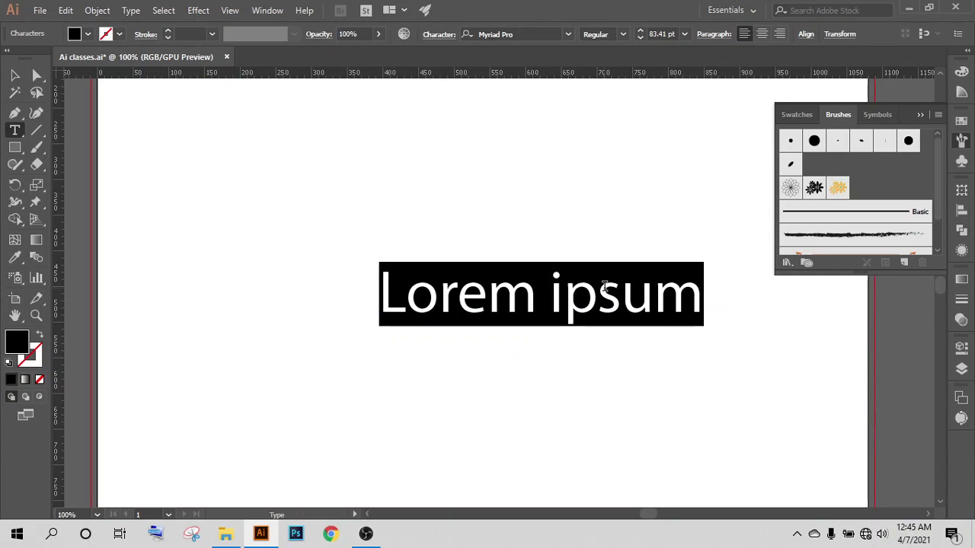
{"action": "type", "text": "HRf"}
{"action": "key", "text": "BackSpace"}
{"action": "key", "text": "BackSpace"}
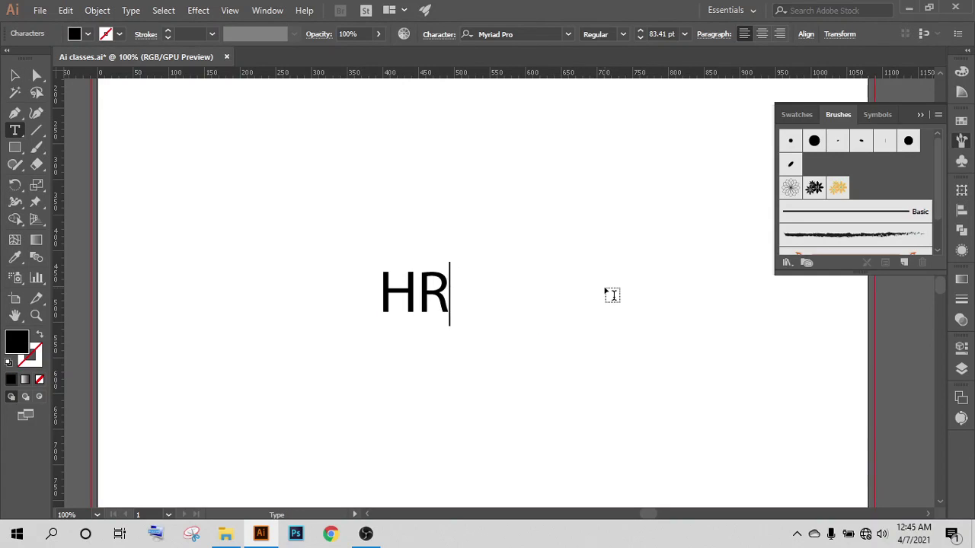
{"action": "type", "text": "Des"}
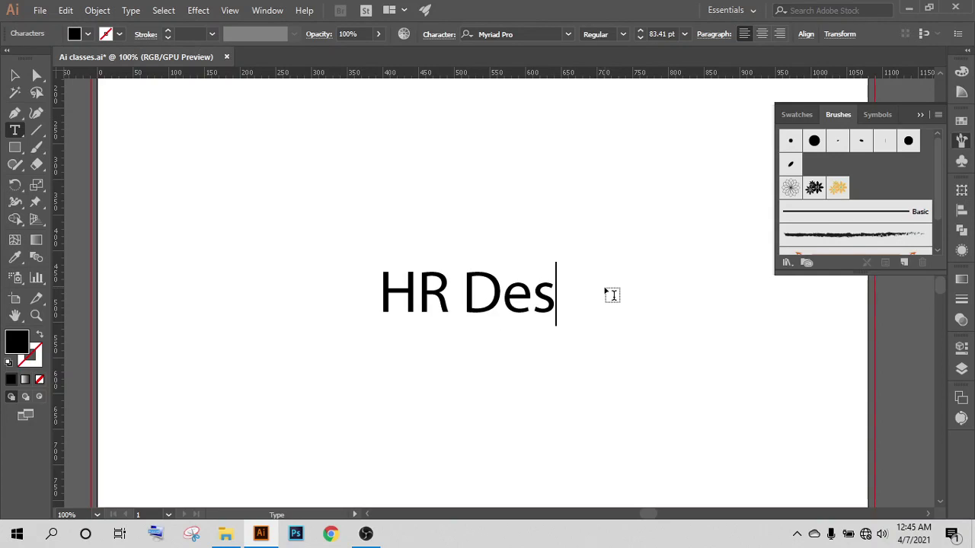
{"action": "type", "text": "ign"}
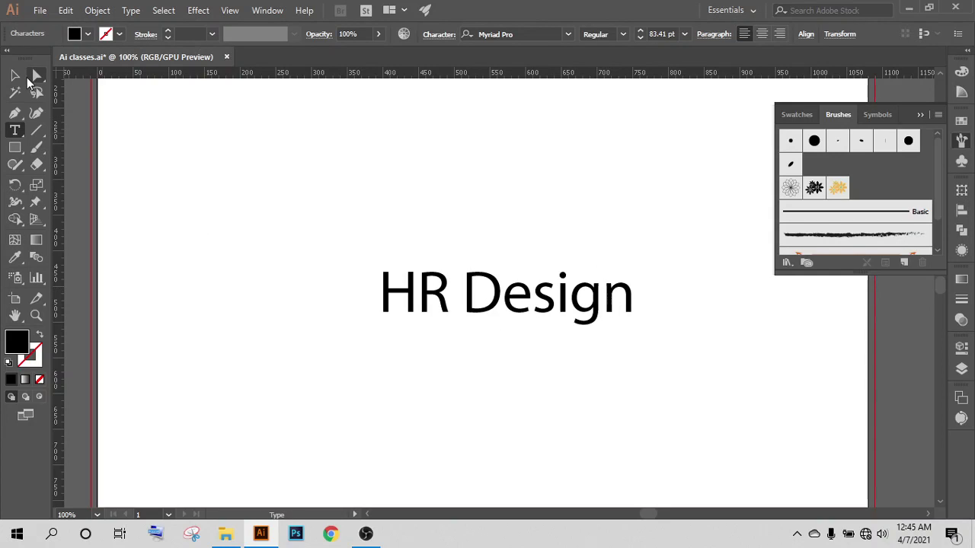
{"action": "key", "text": "Escape"}
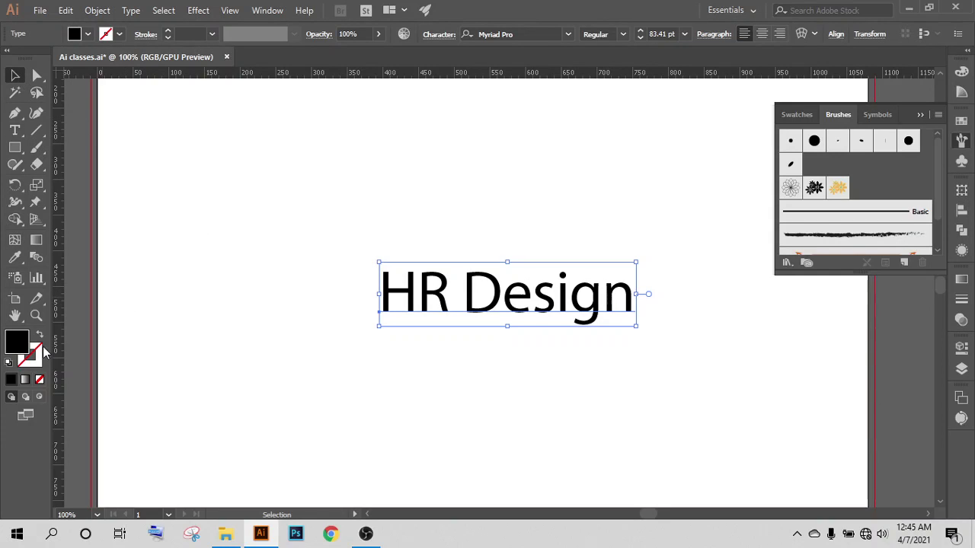
{"action": "left_click", "coordinate": [33, 354]}
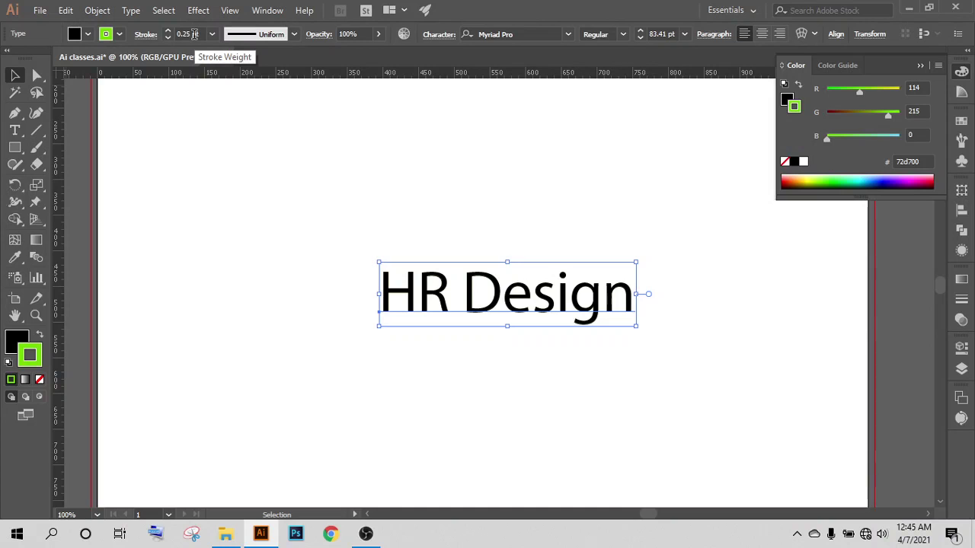
{"action": "type", "text": "1"}
{"action": "key", "text": "Return"}
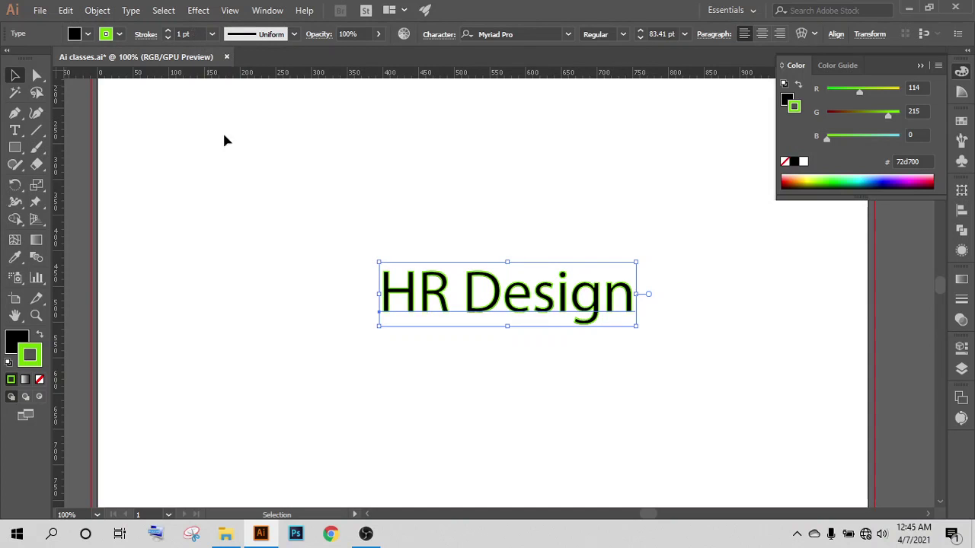
{"action": "left_click", "coordinate": [324, 298]}
{"action": "scroll", "coordinate": [510, 335], "scroll_direction": "up", "scroll_amount": 1}
{"action": "scroll", "coordinate": [515, 322], "scroll_direction": "up", "scroll_amount": 2}
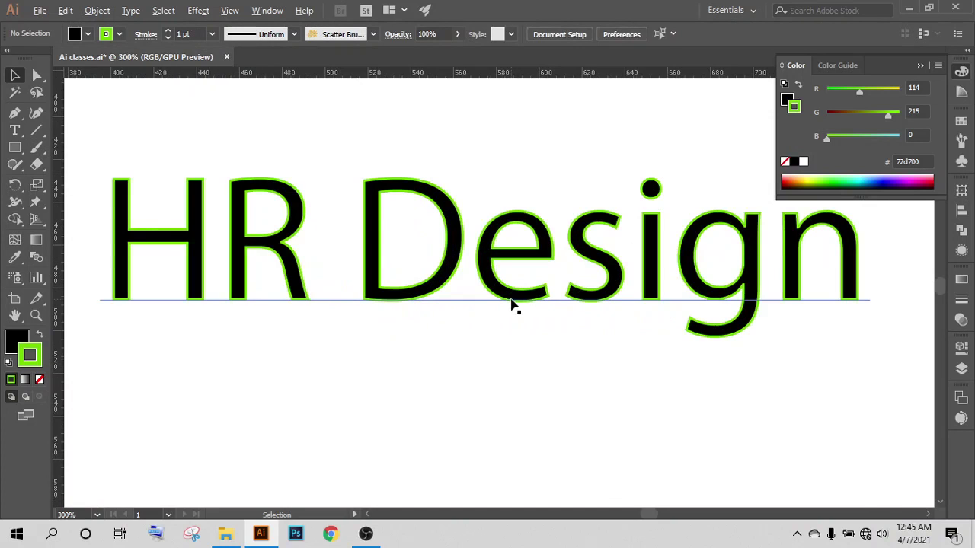
{"action": "left_click_drag", "start_coordinate": [467, 392], "coordinate": [500, 434]}
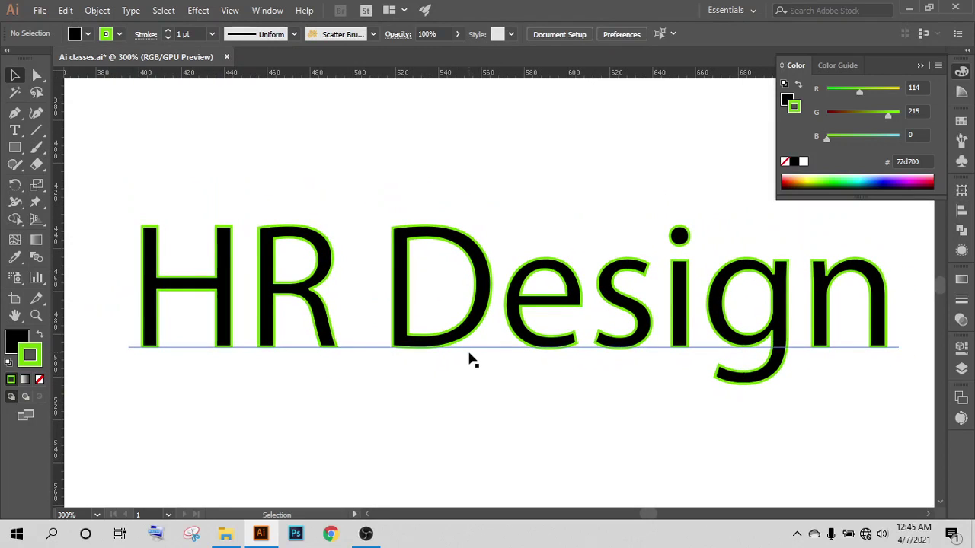
{"action": "left_click", "coordinate": [469, 360]}
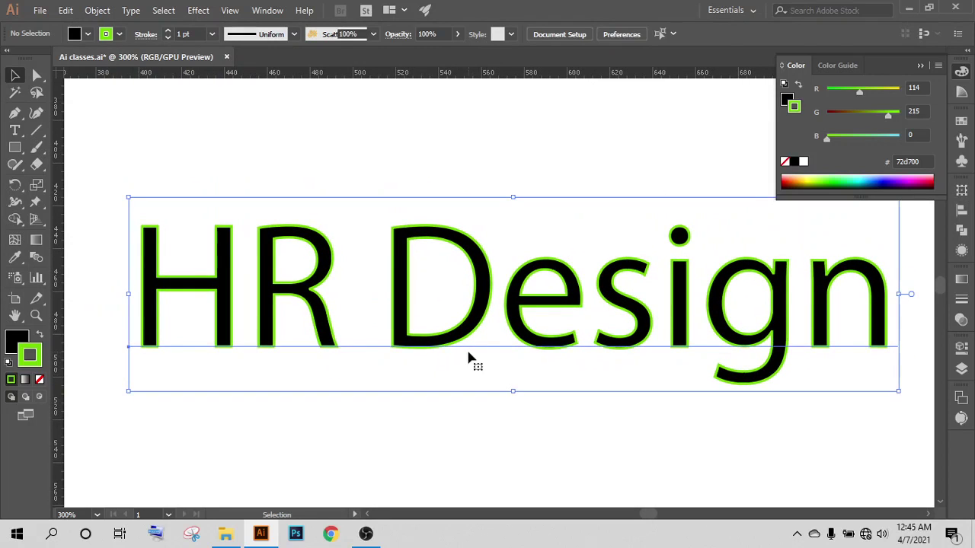
{"action": "left_click", "coordinate": [961, 142]}
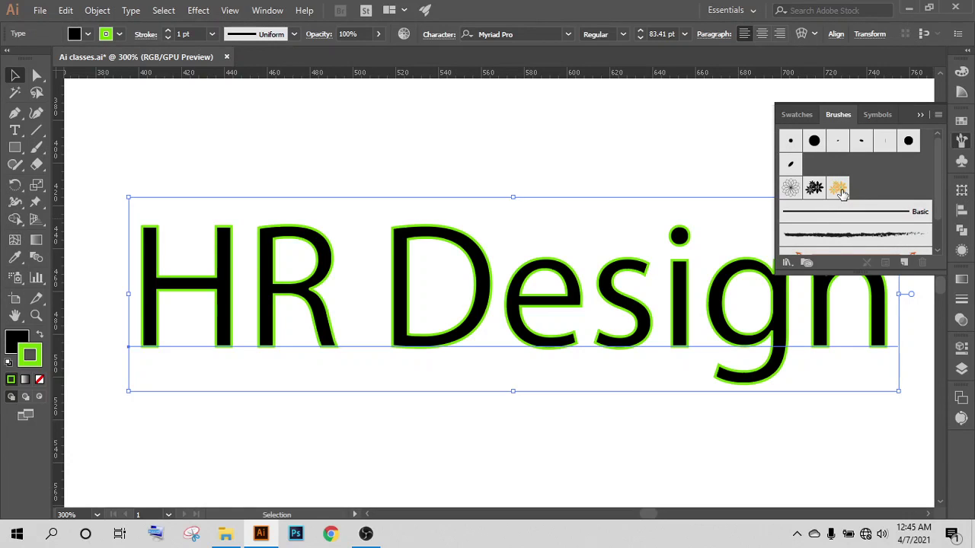
{"action": "left_click", "coordinate": [354, 144]}
{"action": "left_click", "coordinate": [411, 305]}
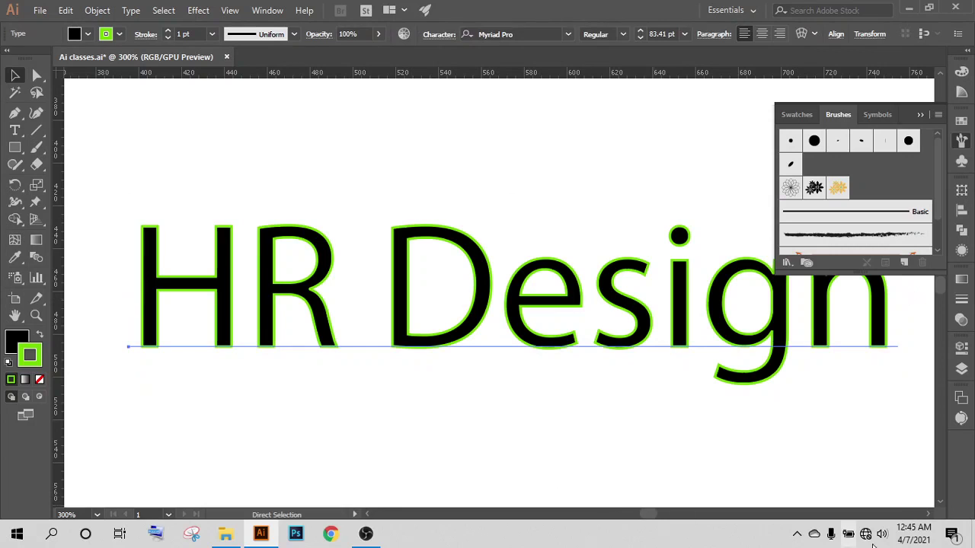
{"action": "key", "text": "ctrl+z"}
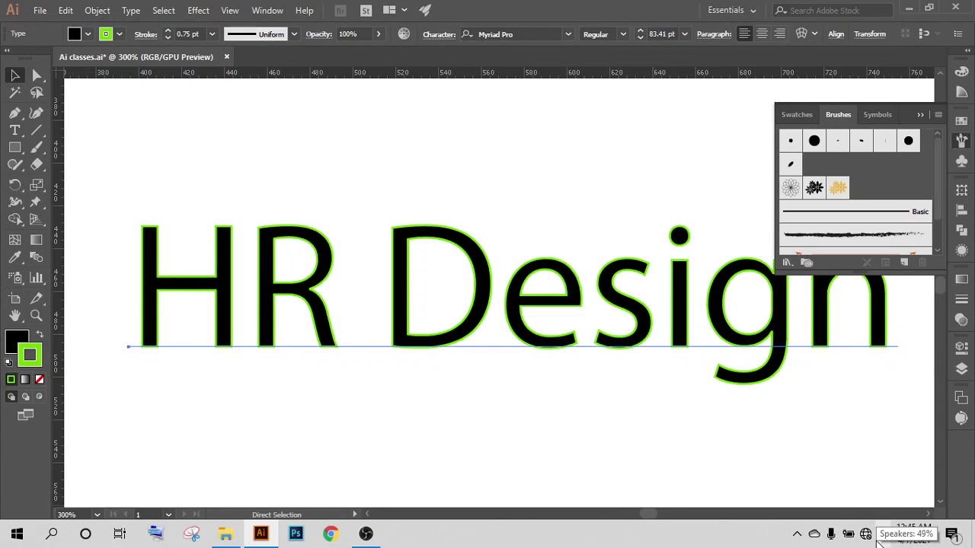
{"action": "key", "text": "ctrl+z"}
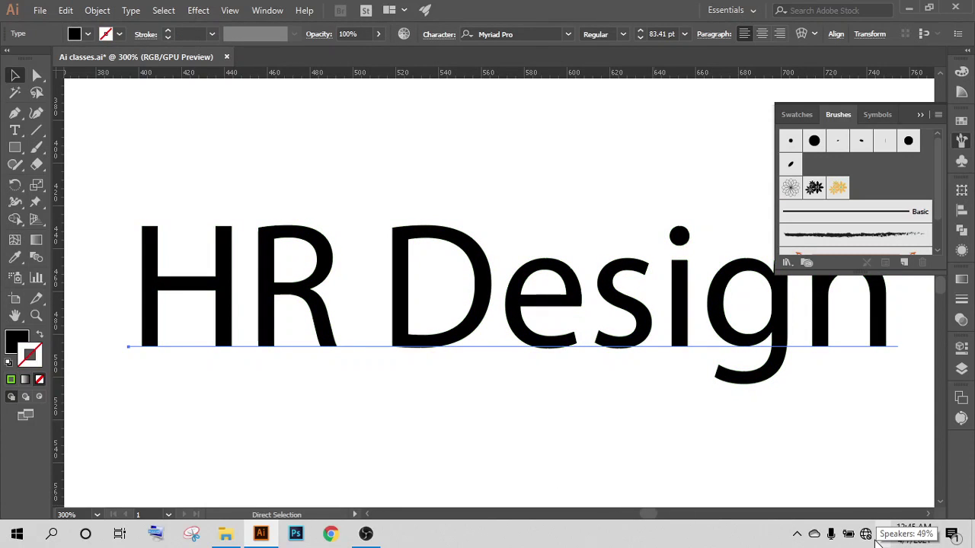
- Outline the HR Design text and apply the orange flower scatter brush with a thin stroke
{"action": "left_click", "coordinate": [439, 350]}
{"action": "key", "text": "ctrl"}
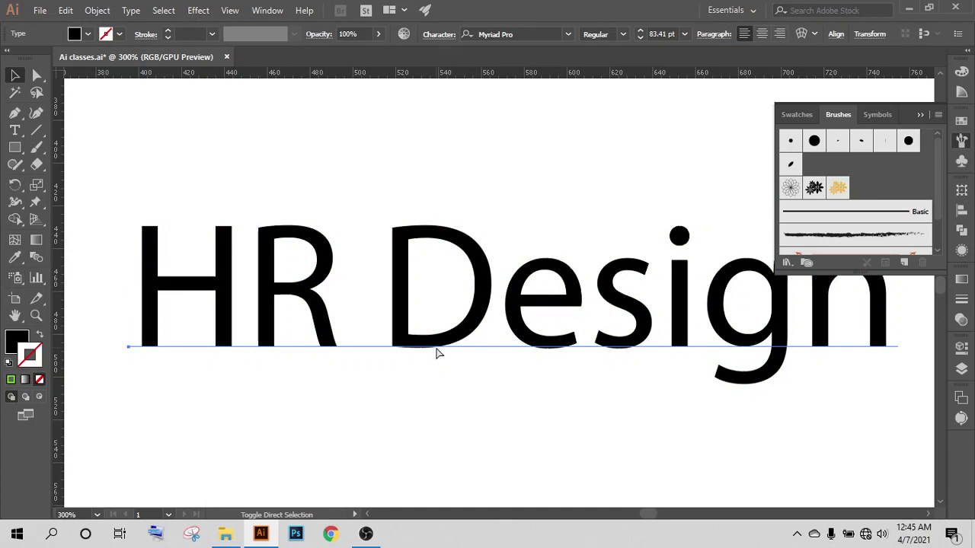
{"action": "key", "text": "ctrl+shift+o"}
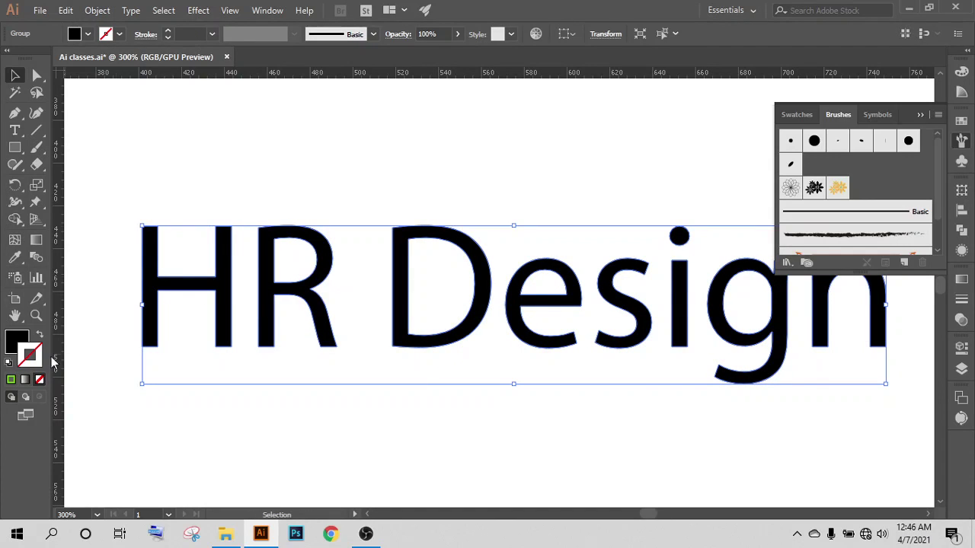
{"action": "left_click", "coordinate": [179, 34]}
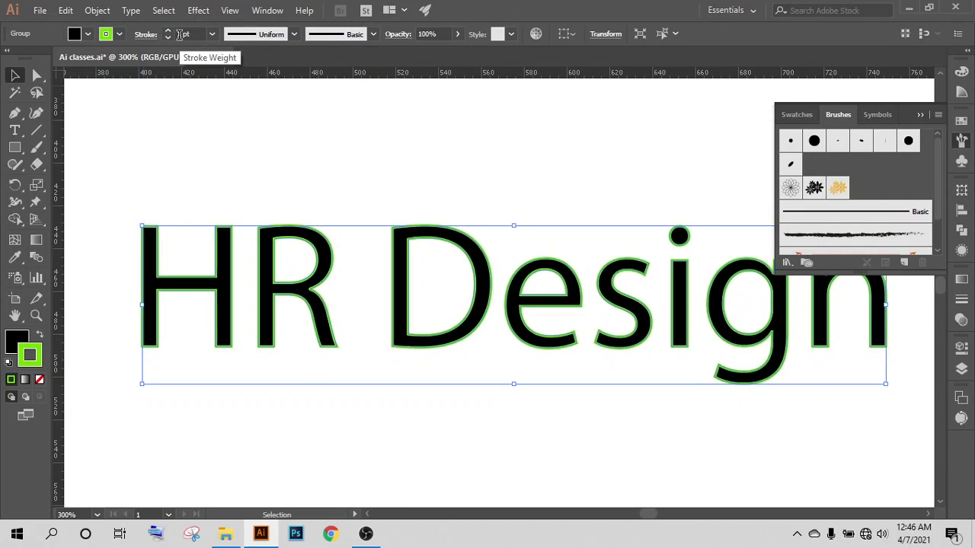
{"action": "left_click", "coordinate": [837, 188]}
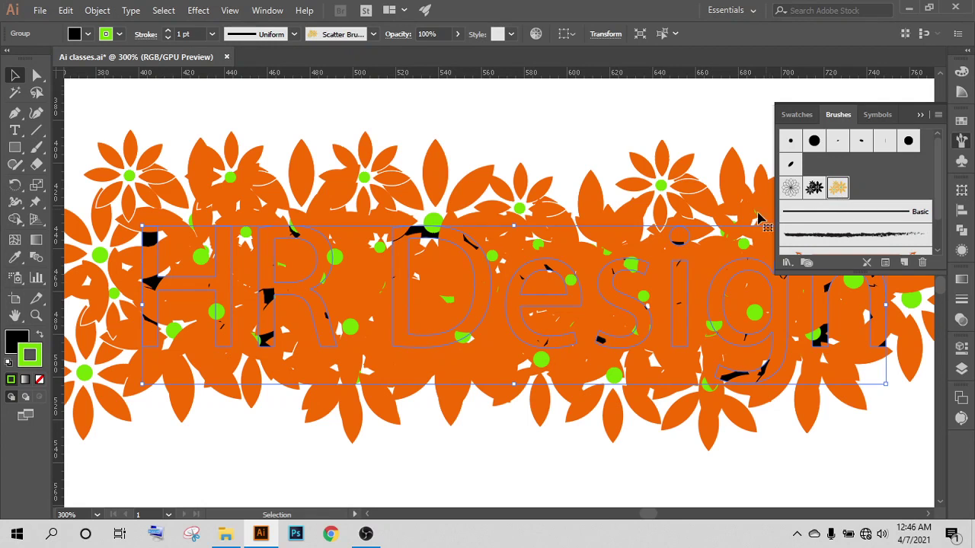
{"action": "left_click", "coordinate": [189, 33]}
{"action": "type", "text": "0"}
{"action": "key", "text": "Return"}
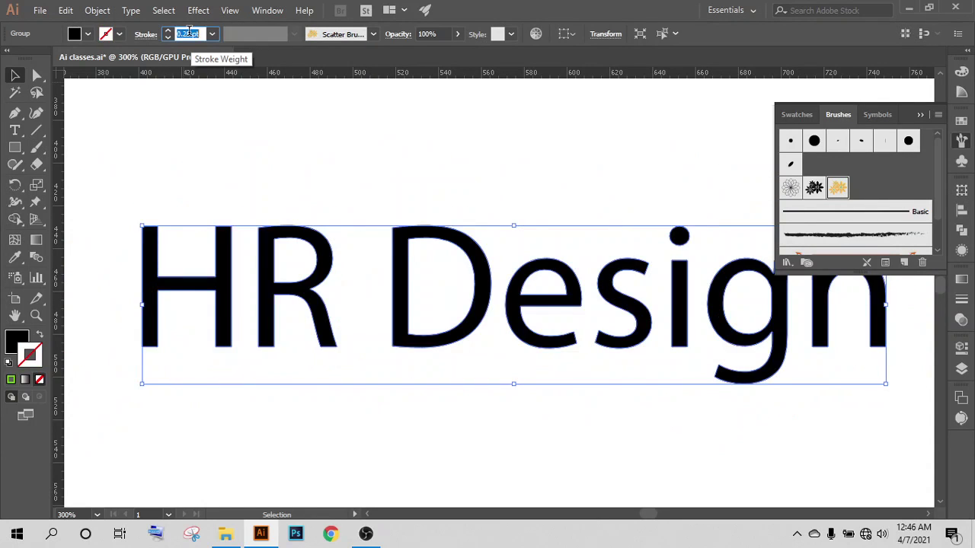
{"action": "key", "text": "Return"}
{"action": "left_click", "coordinate": [358, 163]}
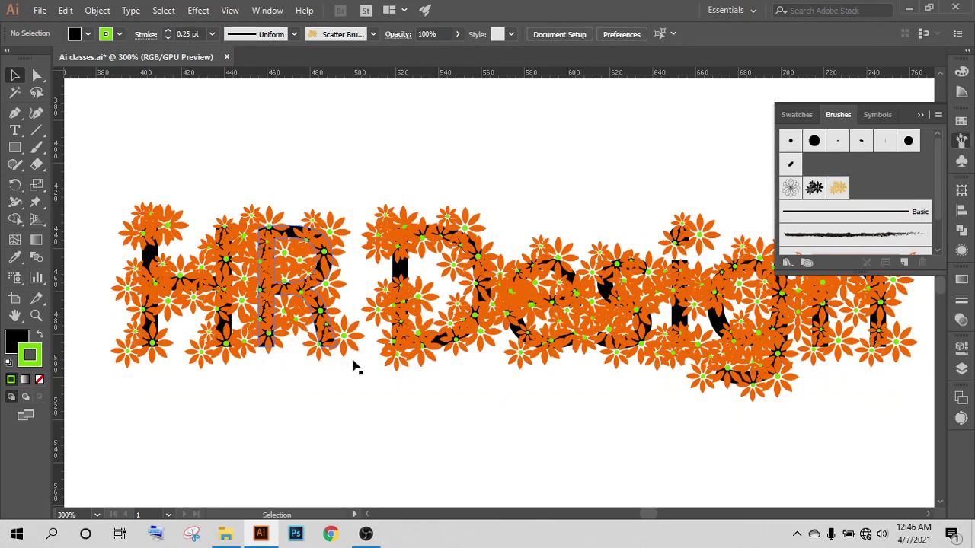
{"action": "scroll", "coordinate": [387, 354], "scroll_direction": "up", "scroll_amount": 3}
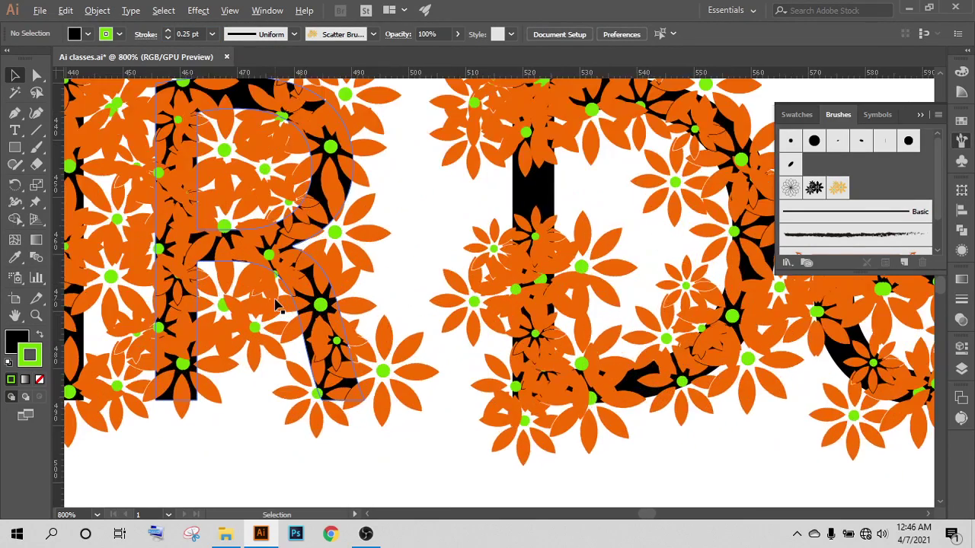
{"action": "scroll", "coordinate": [387, 355], "scroll_direction": "down", "scroll_amount": 2}
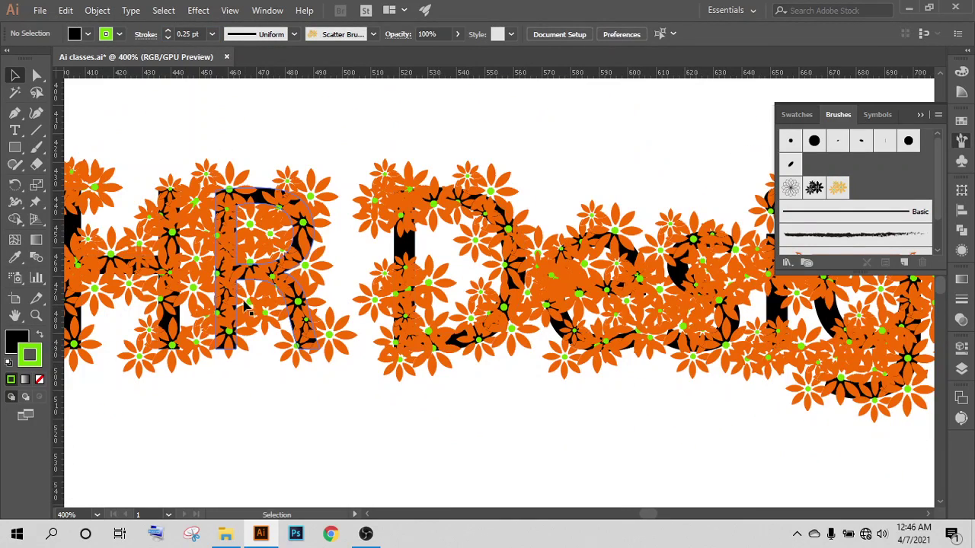
- Try a thicker stroke, then undo the lettering back to its plain thin outline
{"action": "left_click", "coordinate": [366, 341]}
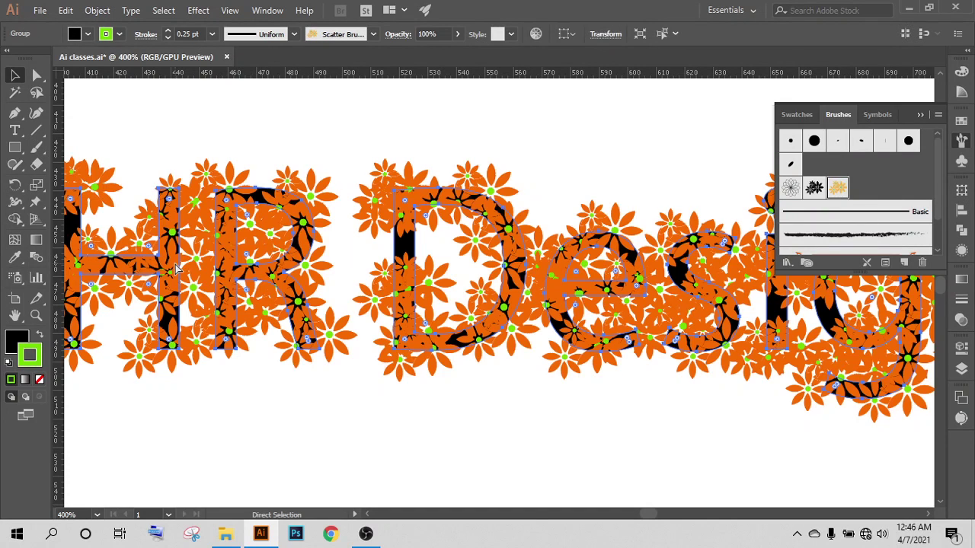
{"action": "key", "text": "a"}
{"action": "key", "text": "Up"}
{"action": "key", "text": "Up"}
{"action": "key", "text": "ctrl+z"}
{"action": "key", "text": "ctrl+z"}
{"action": "key", "text": "ctrl+z"}
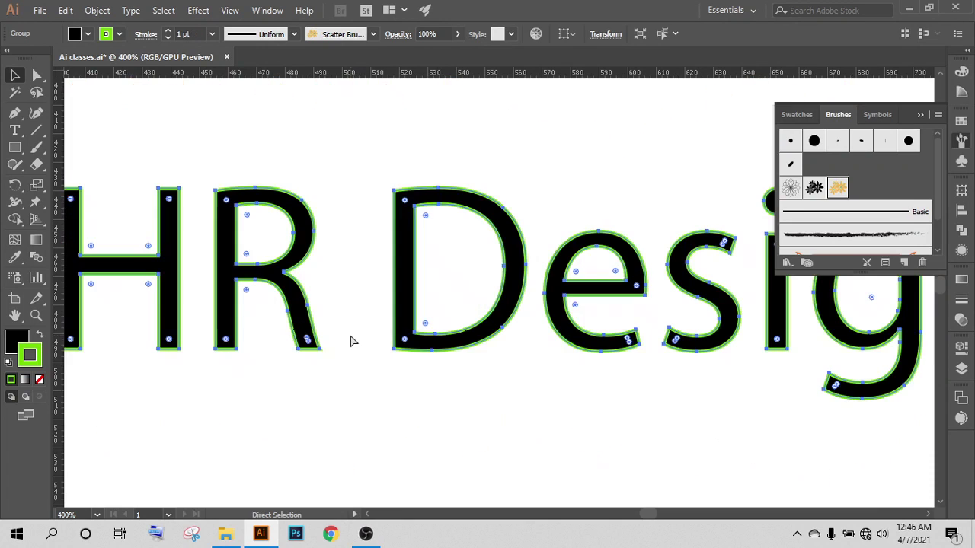
{"action": "key", "text": "v"}
{"action": "left_click", "coordinate": [283, 433]}
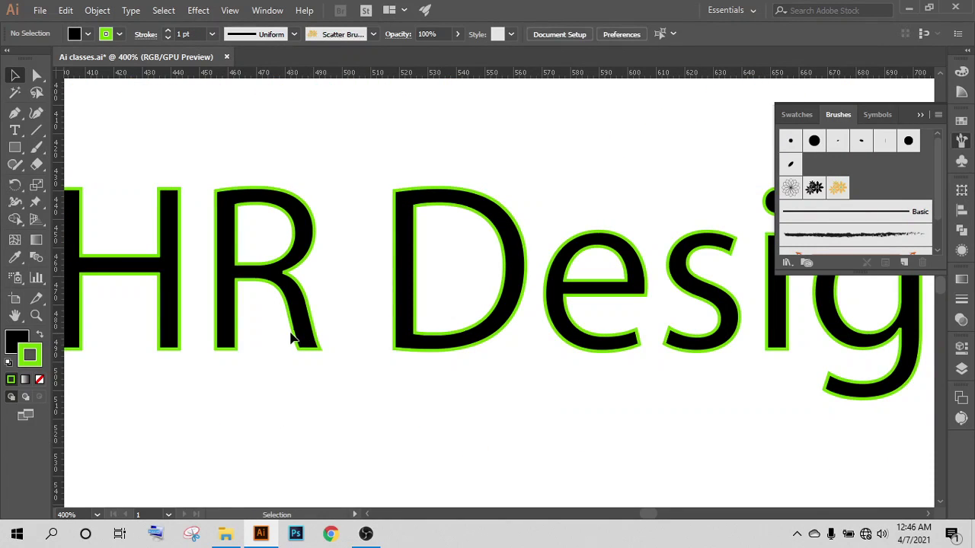
{"action": "key", "text": "a"}
{"action": "key", "text": "ctrl+z"}
{"action": "key", "text": "ctrl+z"}
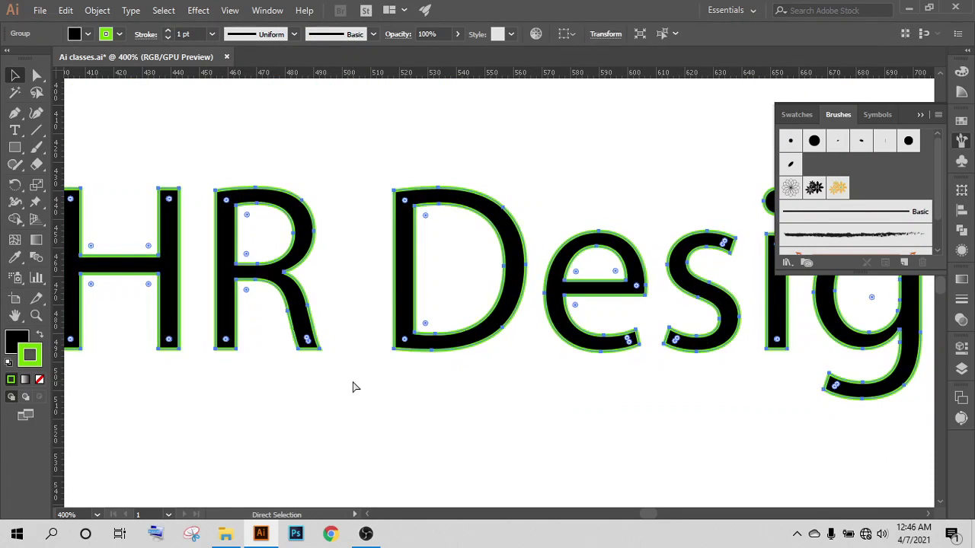
{"action": "key", "text": "ctrl+z"}
{"action": "key", "text": "ctrl+z"}
{"action": "key", "text": "ctrl+z"}
{"action": "key", "text": "v"}
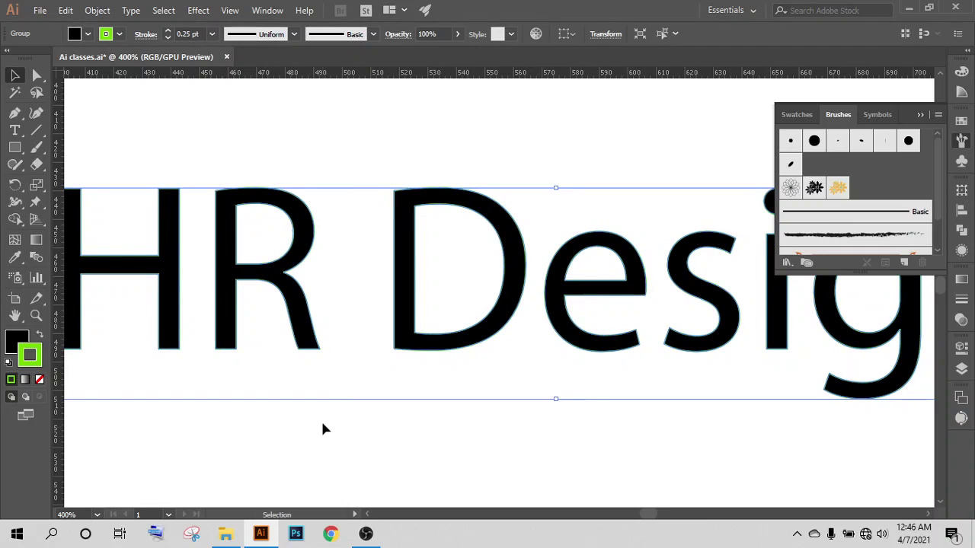
- Reapply the flower scatter brush to the HR Design group with a 0.25 pt stroke
{"action": "left_click", "coordinate": [322, 429]}
{"action": "left_click", "coordinate": [304, 300]}
{"action": "left_click", "coordinate": [167, 30]}
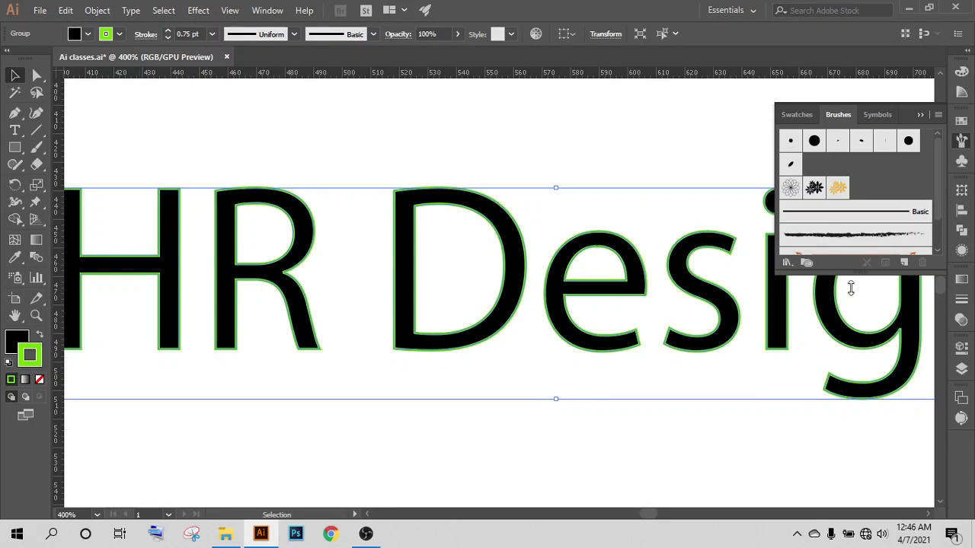
{"action": "left_click", "coordinate": [315, 152]}
{"action": "left_click", "coordinate": [304, 224]}
{"action": "left_click", "coordinate": [836, 189]}
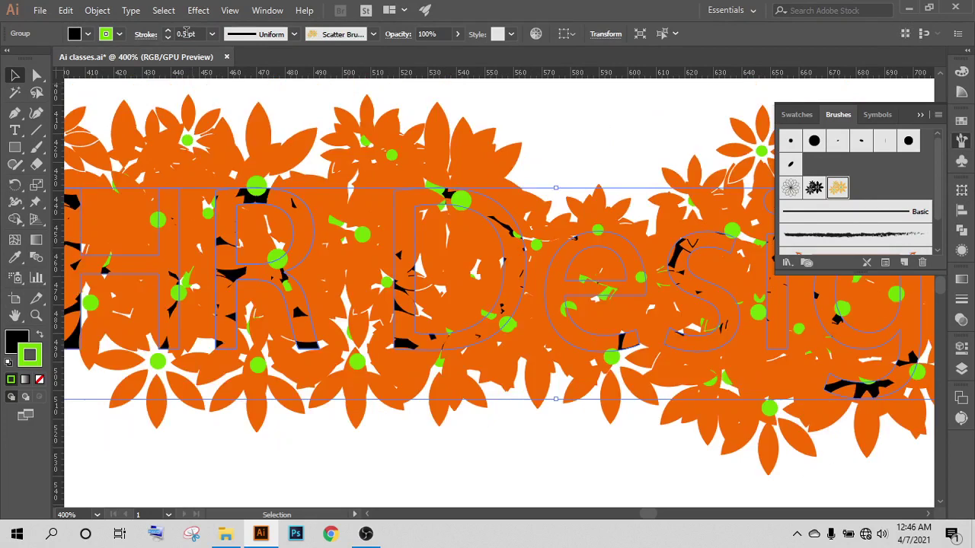
{"action": "left_click", "coordinate": [167, 38]}
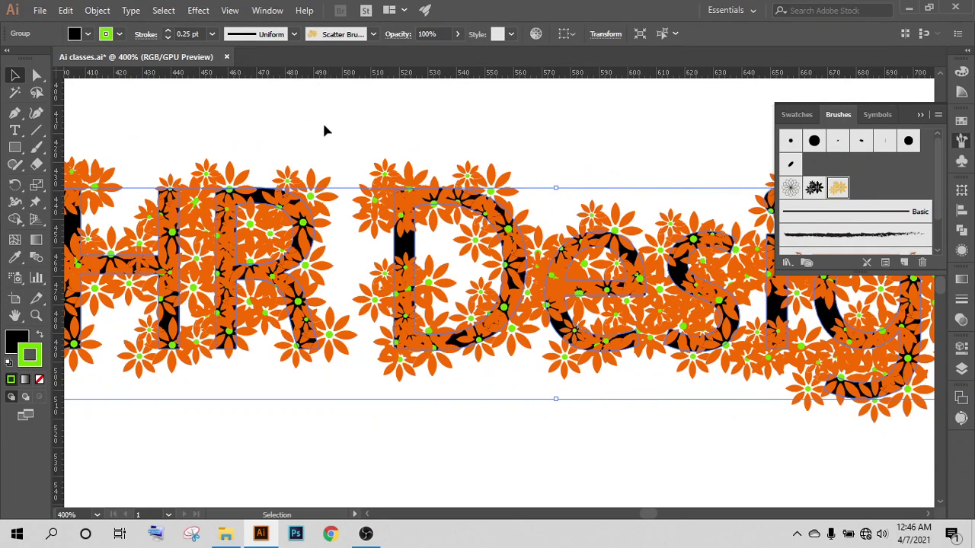
{"action": "left_click", "coordinate": [324, 131]}
- Zoom out and pan to view the whole flower-covered HR Design lettering
{"action": "key", "text": "a"}
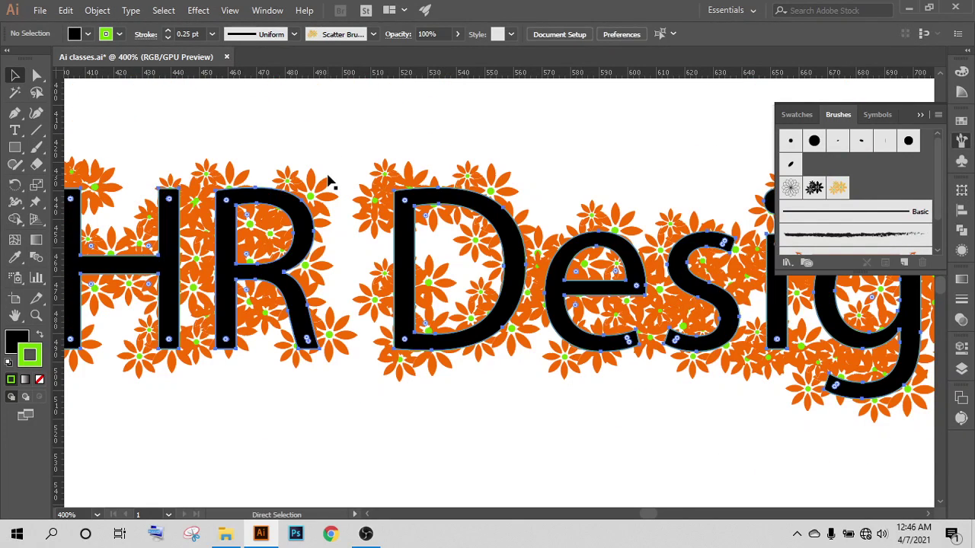
{"action": "key", "text": "v"}
{"action": "key", "text": "ctrl+minus"}
{"action": "key", "text": "ctrl+minus"}
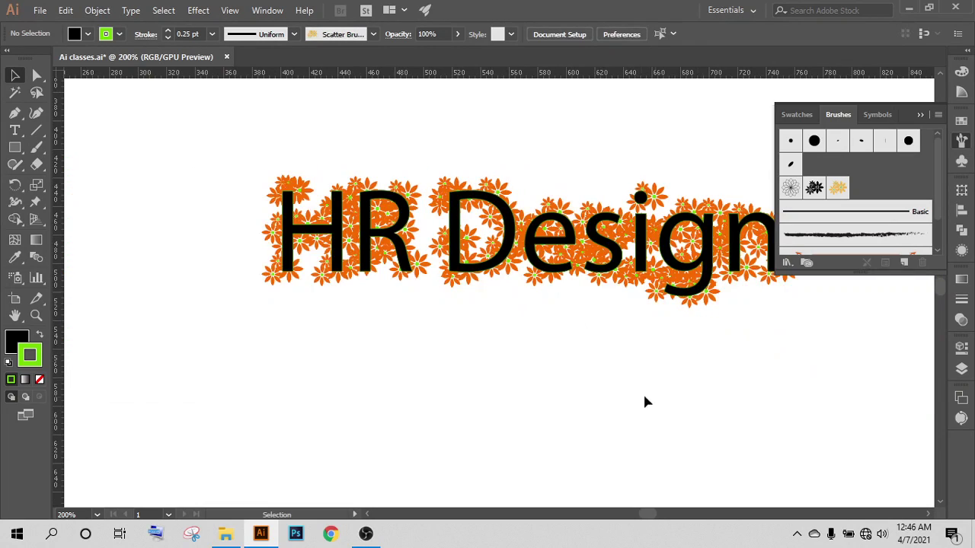
{"action": "left_click_drag", "start_coordinate": [644, 402], "coordinate": [500, 383]}
{"action": "scroll", "coordinate": [173, 199], "scroll_direction": "up", "scroll_amount": 1}
{"action": "scroll", "coordinate": [170, 183], "scroll_direction": "up", "scroll_amount": 1}
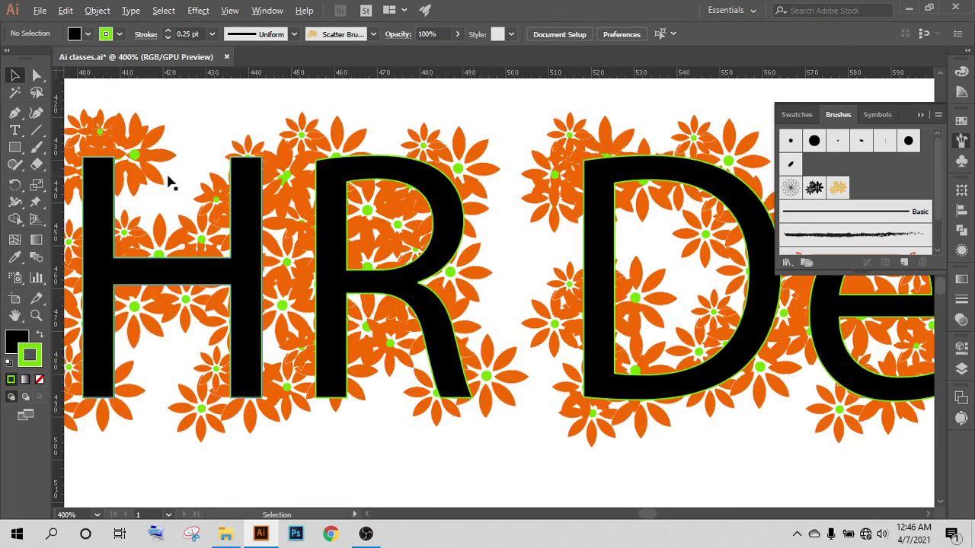
{"action": "scroll", "coordinate": [170, 183], "scroll_direction": "down", "scroll_amount": 4}
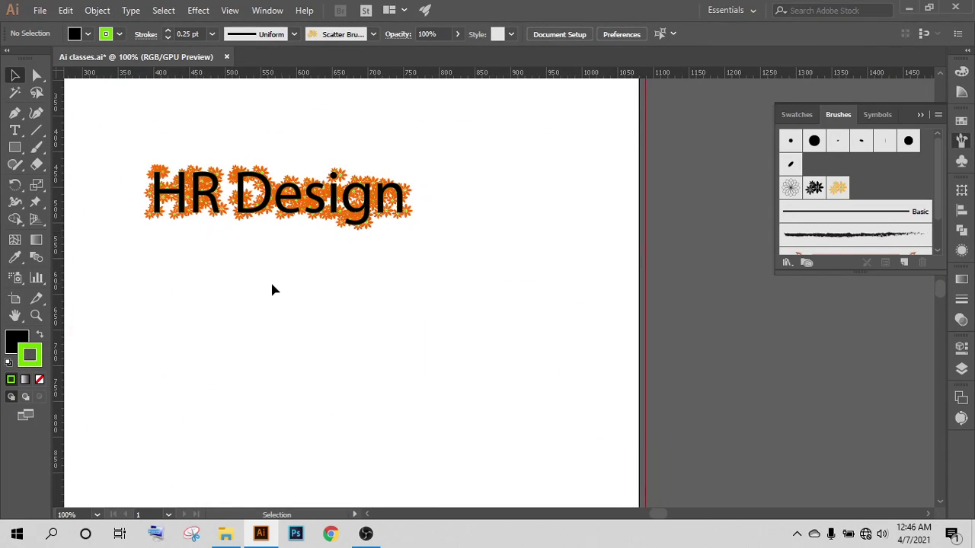
- Delete the HR Design artwork and place Lorem ipsum placeholder text on the artboard
{"action": "left_click_drag", "start_coordinate": [356, 267], "coordinate": [356, 268]}
{"action": "key", "text": "Delete"}
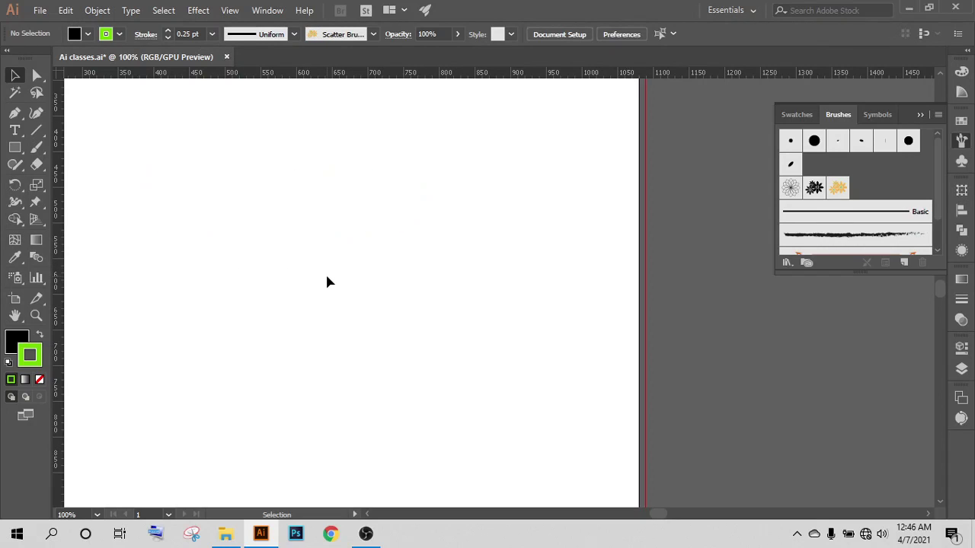
{"action": "key", "text": "a"}
{"action": "left_click", "coordinate": [15, 130]}
{"action": "left_click", "coordinate": [282, 217]}
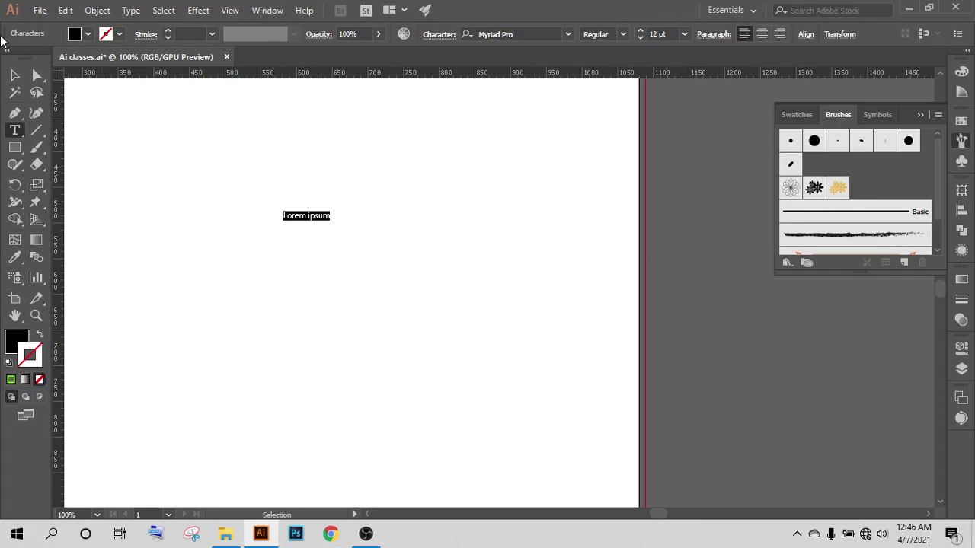
{"action": "key", "text": "Escape"}
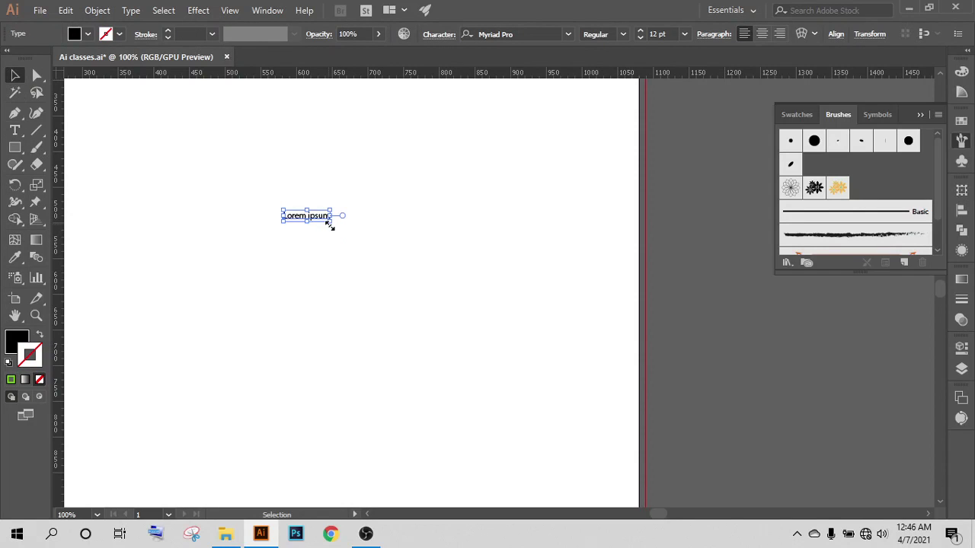
- Scale the Lorem ipsum text to about 177 pt and center it on the artboard
{"action": "left_click_drag", "start_coordinate": [330, 225], "coordinate": [598, 410]}
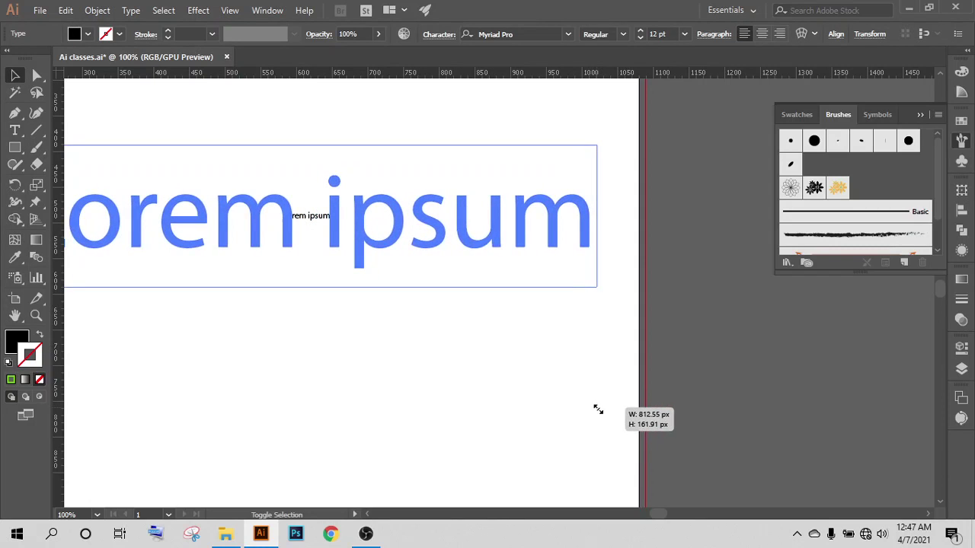
{"action": "left_click_drag", "start_coordinate": [374, 374], "coordinate": [518, 407]}
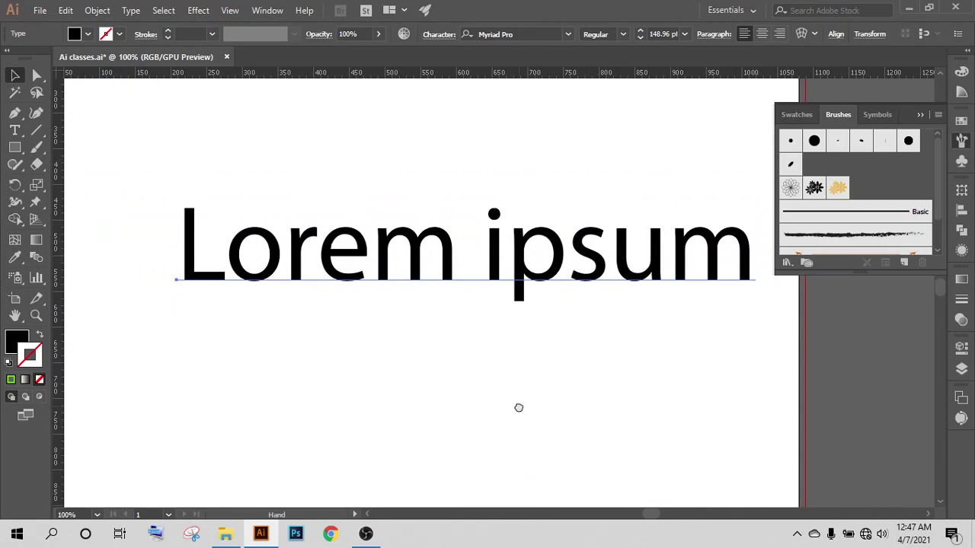
{"action": "left_click_drag", "start_coordinate": [474, 305], "coordinate": [353, 322]}
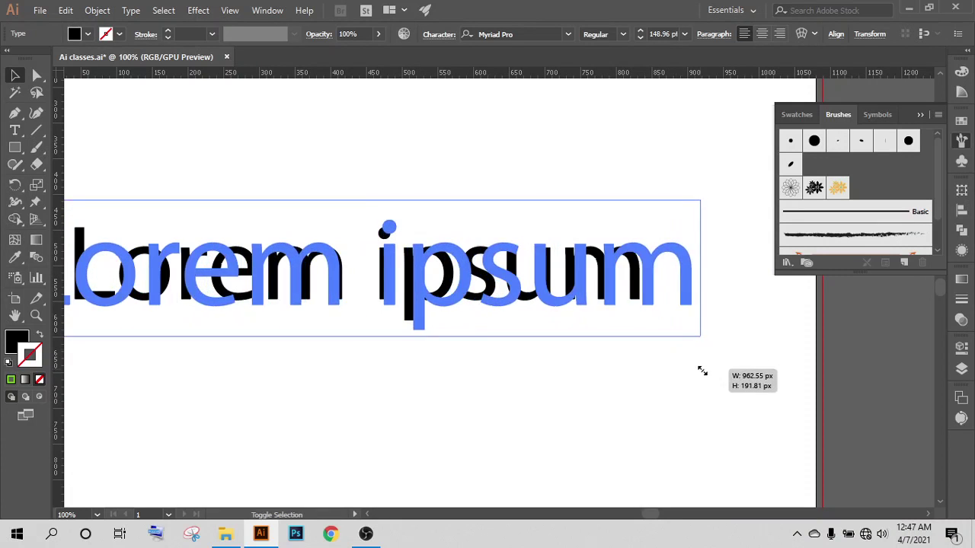
{"action": "left_click_drag", "start_coordinate": [645, 330], "coordinate": [701, 370]}
{"action": "mouse_move", "coordinate": [438, 434]}
{"action": "left_mouse_down"}
{"action": "mouse_move", "coordinate": [529, 440]}
{"action": "mouse_move", "coordinate": [495, 440]}
{"action": "left_mouse_up"}
{"action": "left_click_drag", "start_coordinate": [518, 327], "coordinate": [589, 336]}
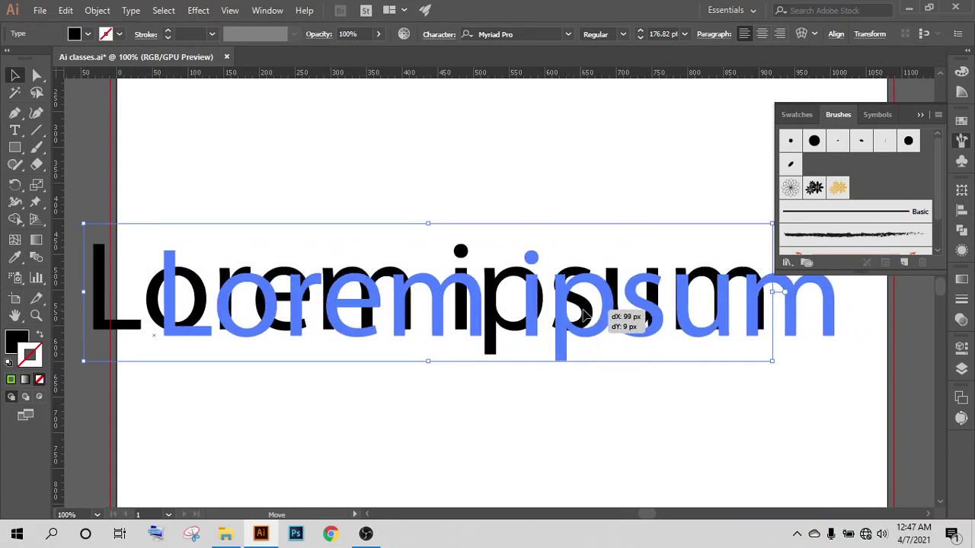
{"action": "mouse_move", "coordinate": [457, 483]}
{"action": "left_mouse_down"}
{"action": "mouse_move", "coordinate": [509, 432]}
{"action": "mouse_move", "coordinate": [472, 420]}
{"action": "mouse_move", "coordinate": [457, 370]}
{"action": "left_mouse_up"}
{"action": "scroll", "coordinate": [507, 431], "scroll_direction": "down", "scroll_amount": 1}
{"action": "left_click", "coordinate": [455, 348]}
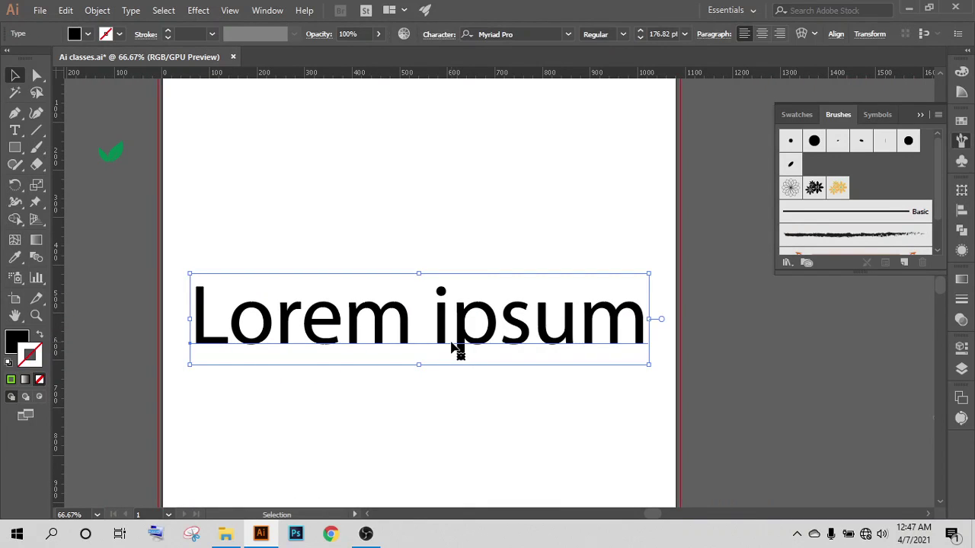
{"action": "key", "text": "ctrl+shift+o"}
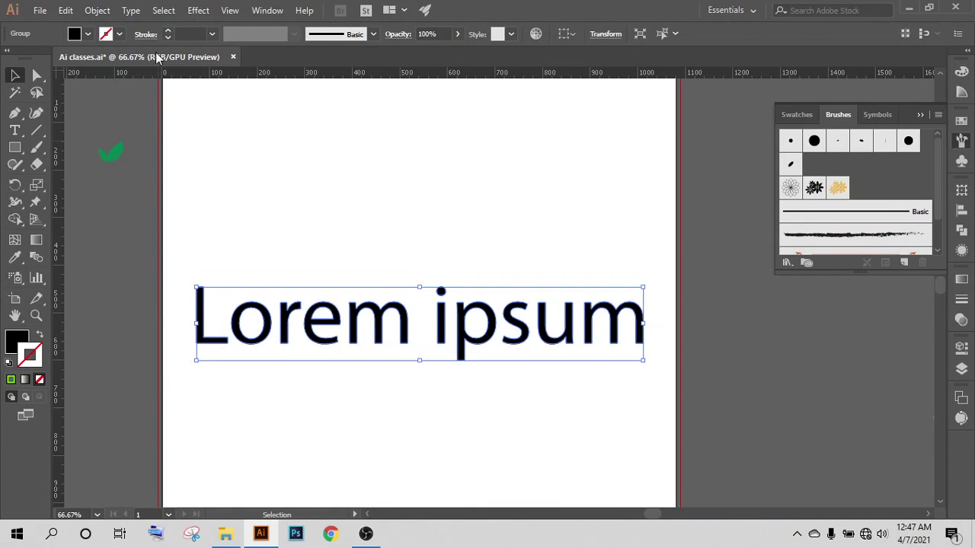
{"action": "scroll", "coordinate": [188, 35], "scroll_direction": "up", "scroll_amount": 1}
{"action": "scroll", "coordinate": [188, 35], "scroll_direction": "up", "scroll_amount": 1}
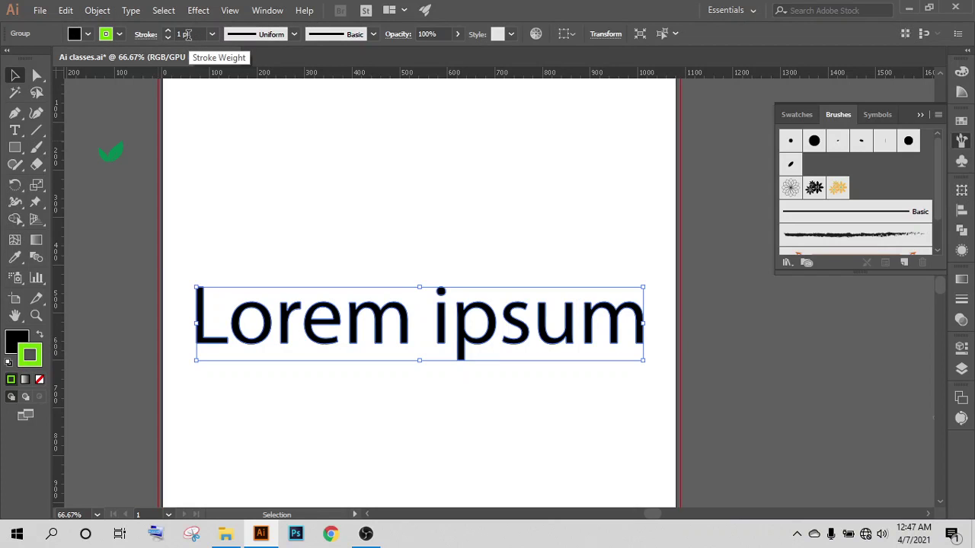
{"action": "scroll", "coordinate": [189, 35], "scroll_direction": "up", "scroll_amount": 1}
{"action": "scroll", "coordinate": [189, 35], "scroll_direction": "down", "scroll_amount": 2}
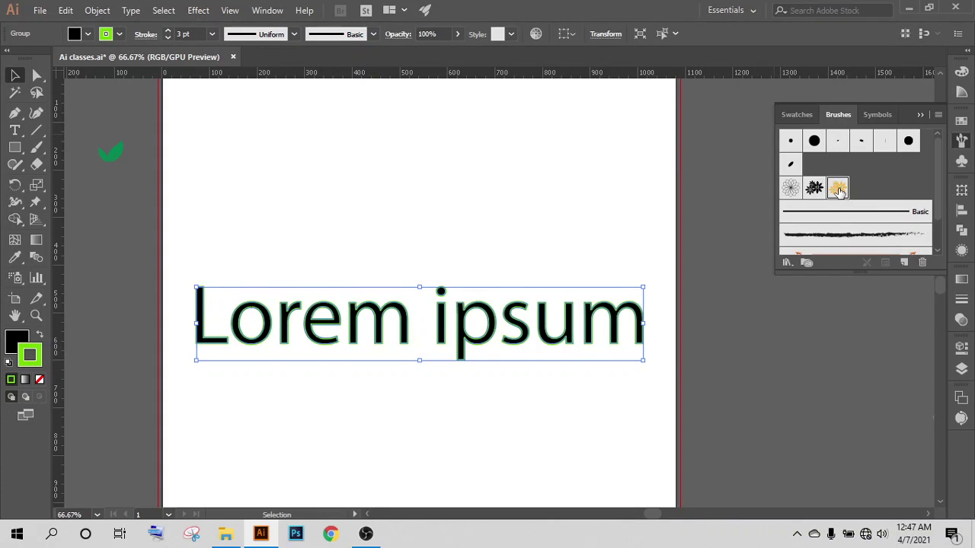
{"action": "left_click", "coordinate": [838, 188]}
{"action": "scroll", "coordinate": [193, 36], "scroll_direction": "down", "scroll_amount": 1}
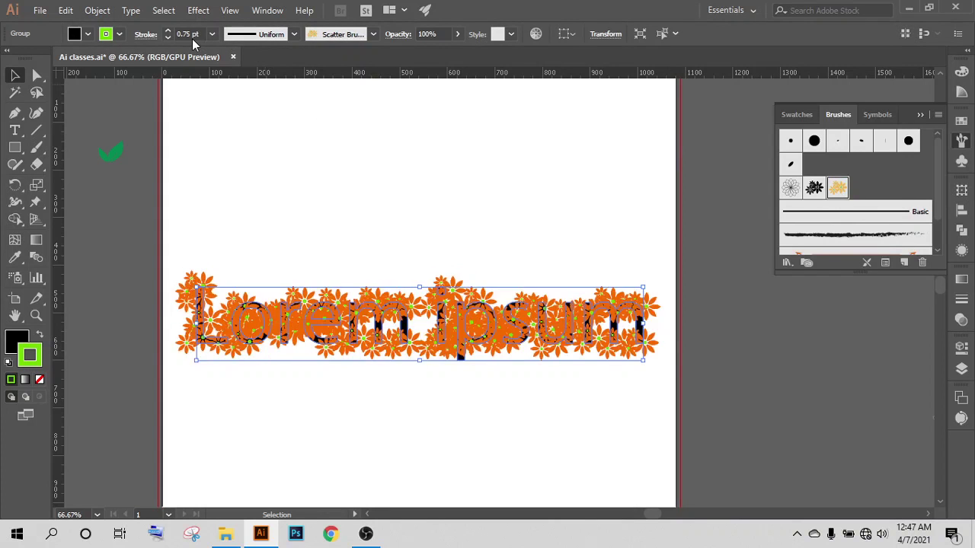
{"action": "scroll", "coordinate": [192, 35], "scroll_direction": "down", "scroll_amount": 1}
{"action": "scroll", "coordinate": [193, 36], "scroll_direction": "down", "scroll_amount": 1}
{"action": "left_click", "coordinate": [424, 438]}
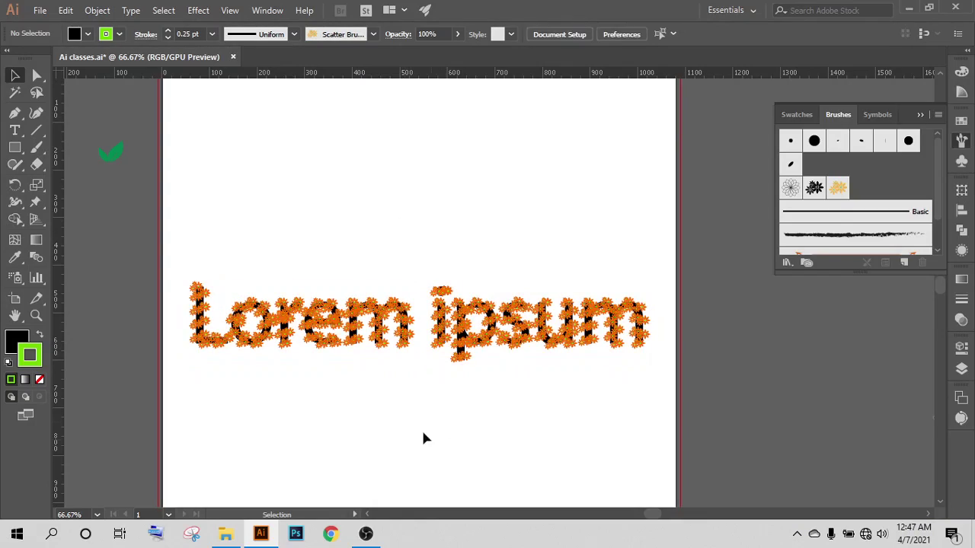
{"action": "scroll", "coordinate": [347, 417], "scroll_direction": "up", "scroll_amount": 1}
{"action": "scroll", "coordinate": [268, 357], "scroll_direction": "up", "scroll_amount": 1}
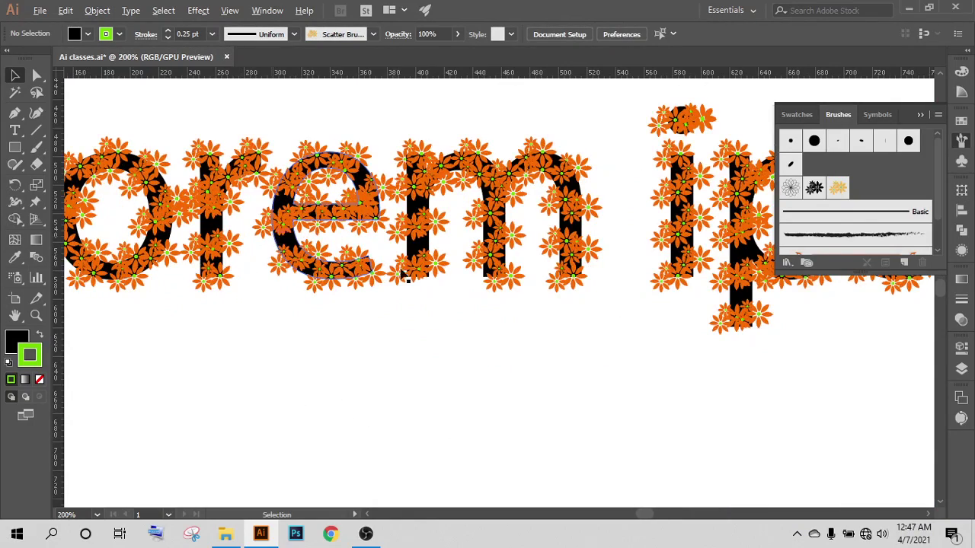
{"action": "scroll", "coordinate": [463, 192], "scroll_direction": "up", "scroll_amount": 1}
{"action": "scroll", "coordinate": [504, 289], "scroll_direction": "up", "scroll_amount": 2}
{"action": "scroll", "coordinate": [498, 283], "scroll_direction": "down", "scroll_amount": 1}
{"action": "scroll", "coordinate": [495, 281], "scroll_direction": "down", "scroll_amount": 1}
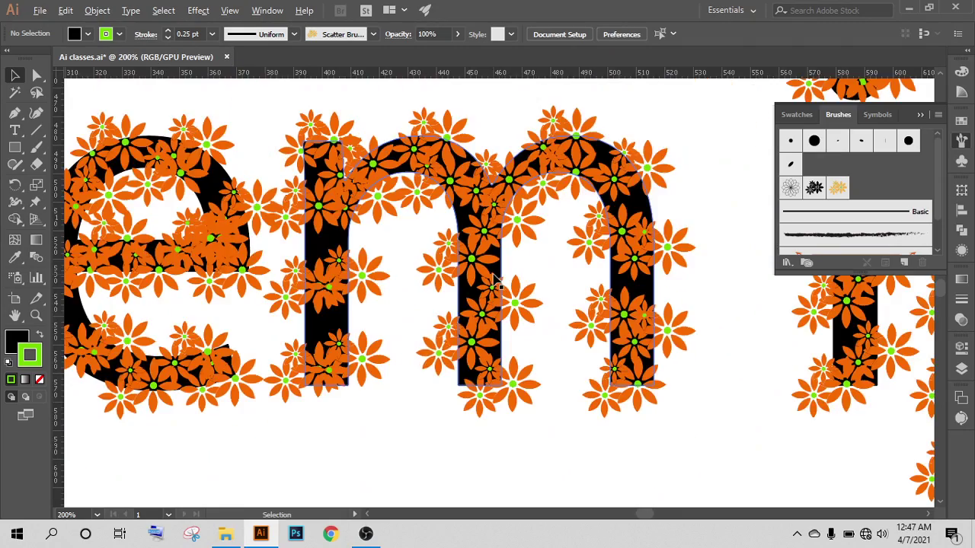
{"action": "scroll", "coordinate": [495, 280], "scroll_direction": "down", "scroll_amount": 1}
{"action": "scroll", "coordinate": [494, 279], "scroll_direction": "down", "scroll_amount": 2}
{"action": "scroll", "coordinate": [493, 277], "scroll_direction": "down", "scroll_amount": 2}
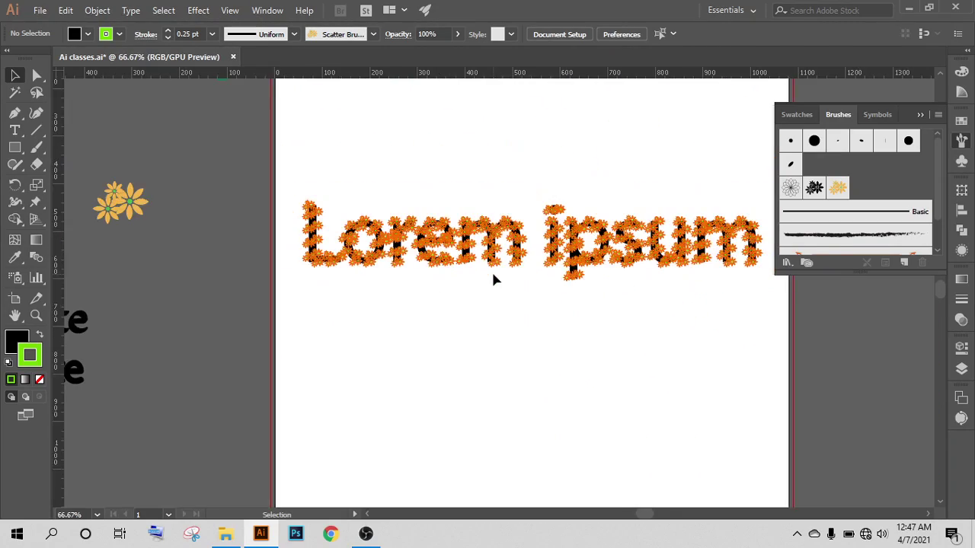
{"action": "scroll", "coordinate": [622, 266], "scroll_direction": "up", "scroll_amount": 2}
{"action": "scroll", "coordinate": [597, 236], "scroll_direction": "up", "scroll_amount": 1}
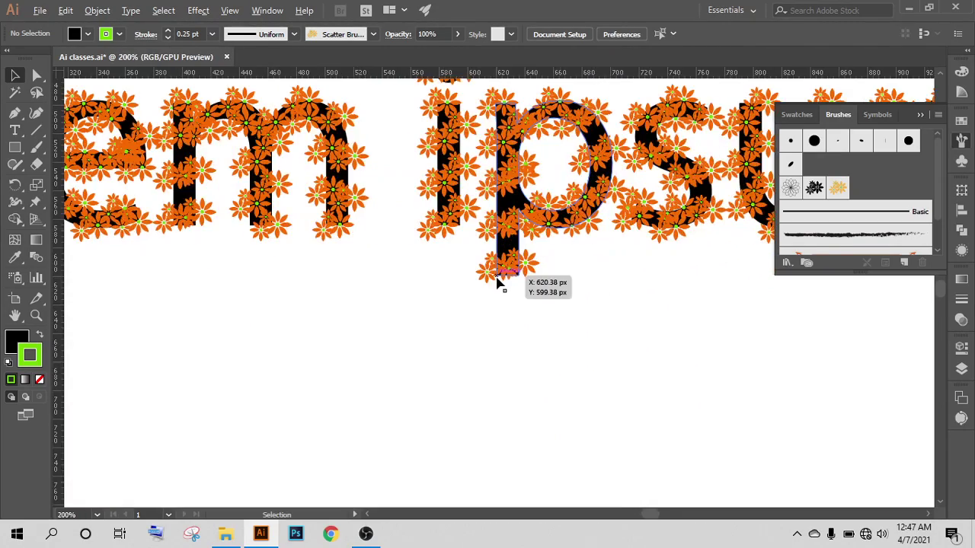
{"action": "scroll", "coordinate": [497, 283], "scroll_direction": "down", "scroll_amount": 1}
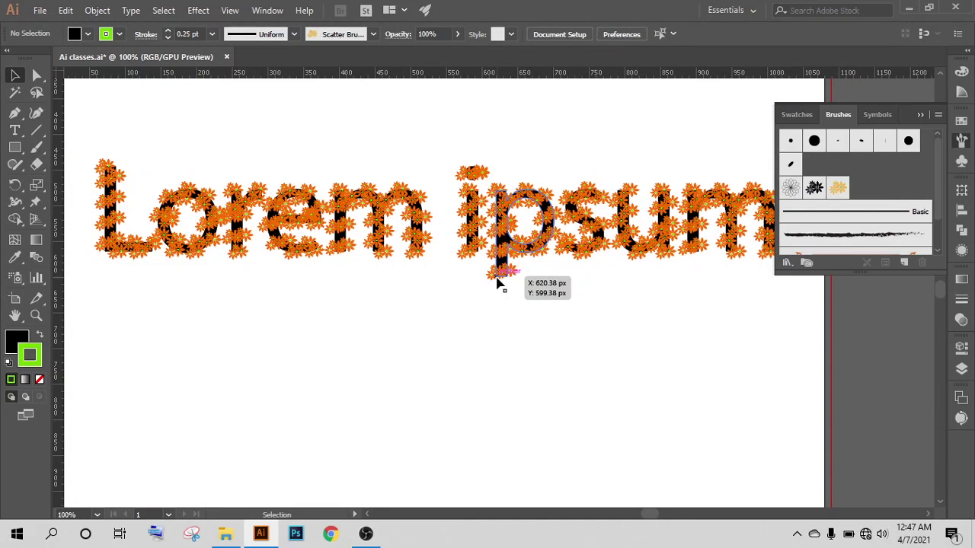
- Replace the flower-covered text with new Lorem ipsum text sized to 20.53 pt
{"action": "left_click", "coordinate": [566, 267]}
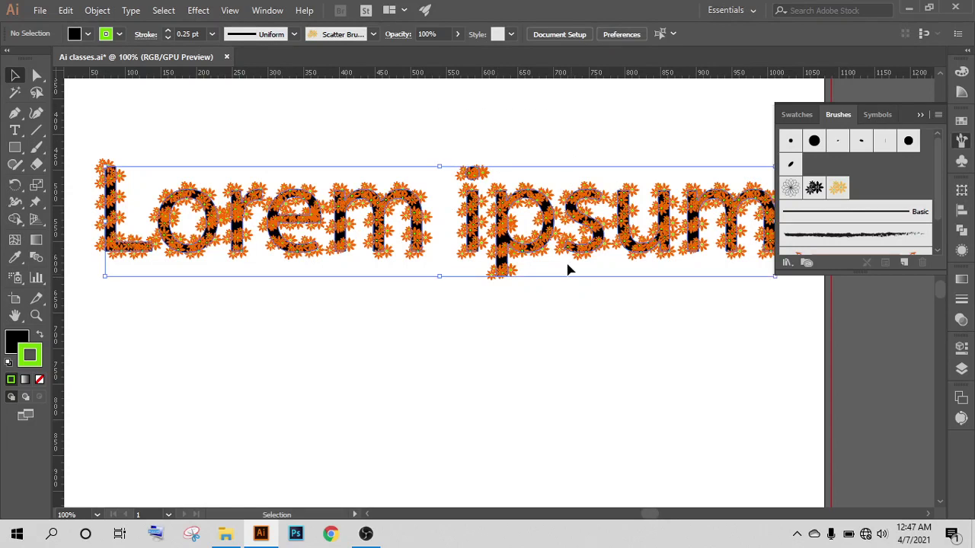
{"action": "key", "text": "Delete"}
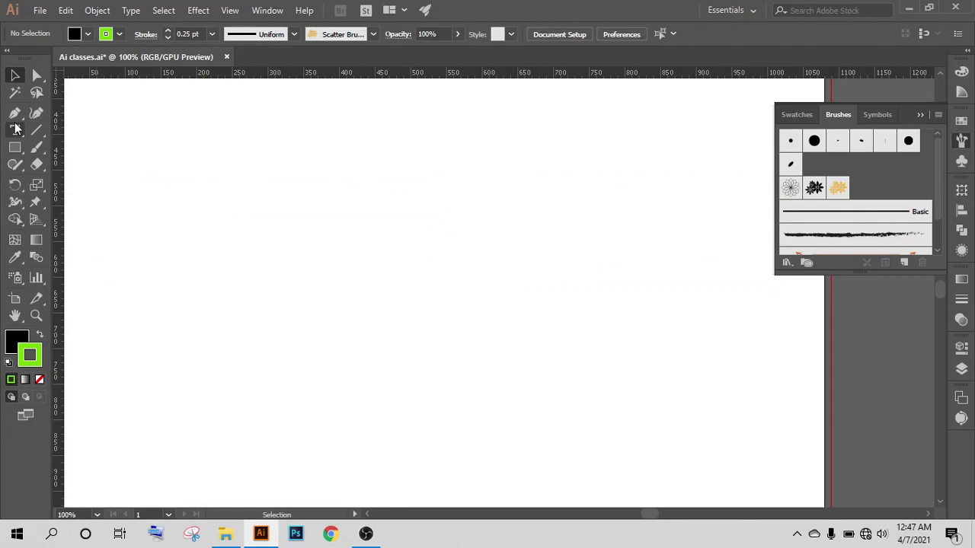
{"action": "left_click", "coordinate": [15, 130]}
{"action": "left_click", "coordinate": [281, 196]}
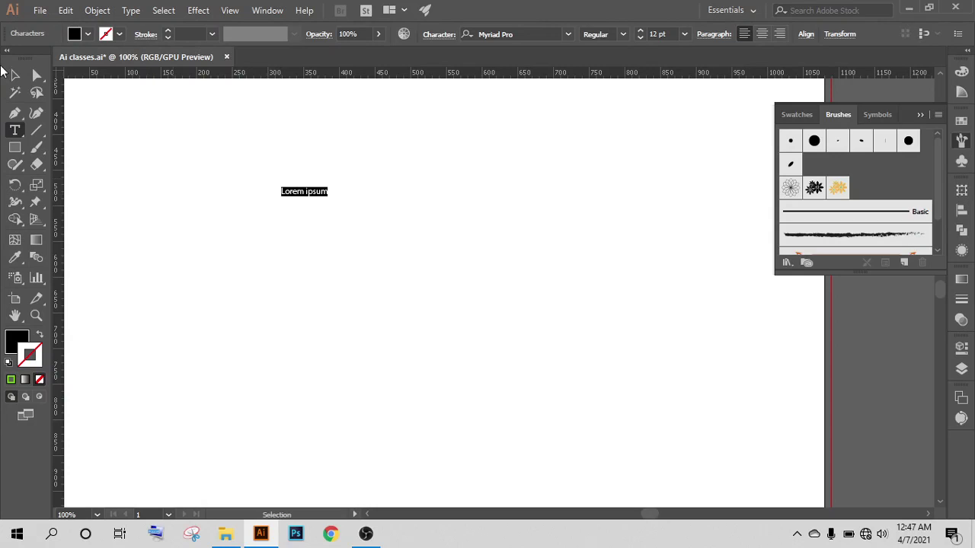
{"action": "key", "text": "Escape"}
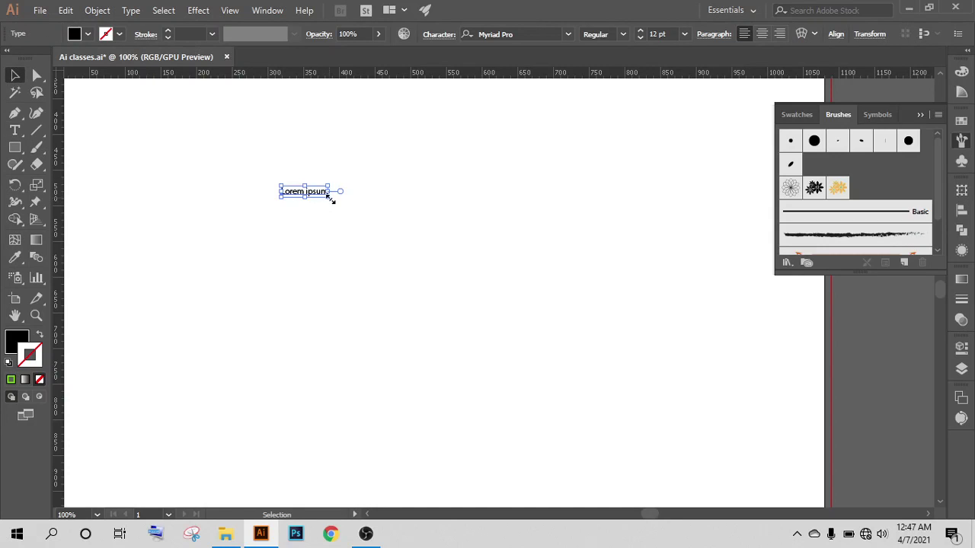
{"action": "left_click_drag", "start_coordinate": [332, 200], "coordinate": [362, 222]}
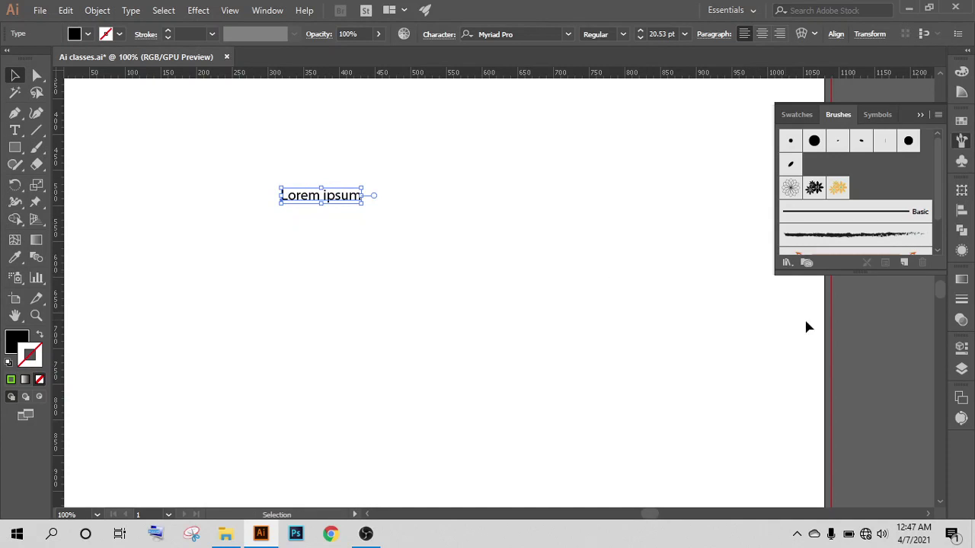
- Save the Lorem ipsum text as a new scatter brush with default settings
{"action": "left_click", "coordinate": [905, 263]}
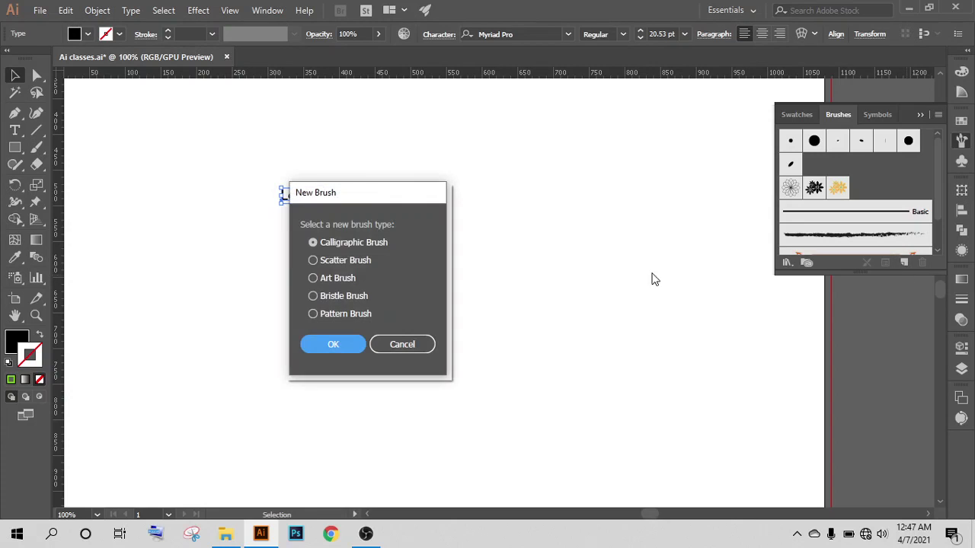
{"action": "left_click", "coordinate": [313, 259]}
{"action": "left_click", "coordinate": [335, 344]}
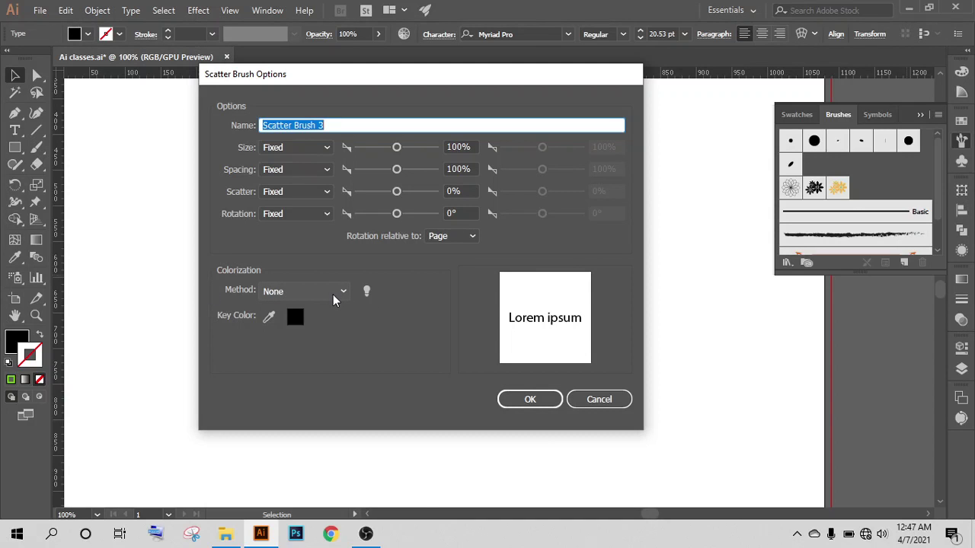
{"action": "left_click", "coordinate": [521, 401]}
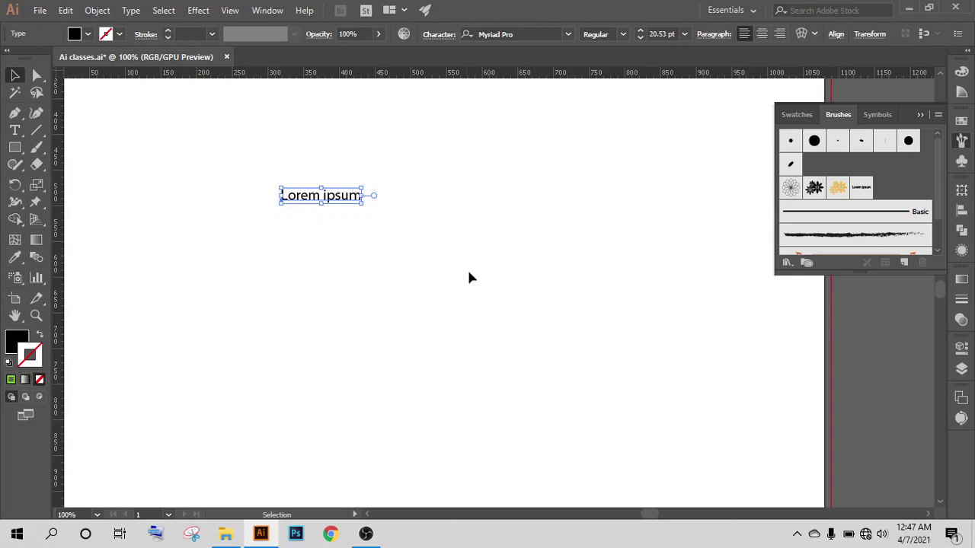
{"action": "left_click", "coordinate": [228, 244]}
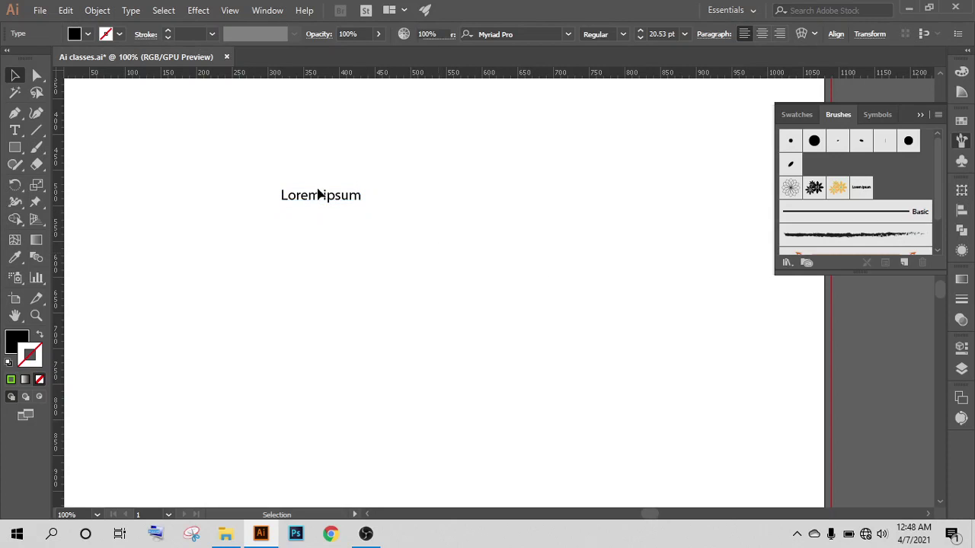
- Paint a Lorem ipsum scatter stroke, preview Rotation relative to Path, then cancel that change
{"action": "left_click", "coordinate": [36, 148]}
{"action": "left_click_drag", "start_coordinate": [502, 420], "coordinate": [504, 423]}
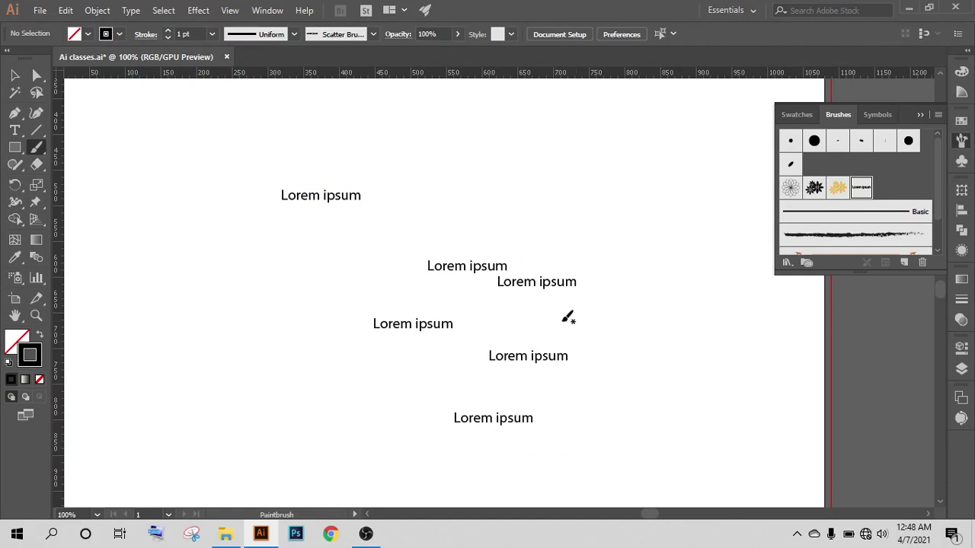
{"action": "double_click", "coordinate": [862, 188]}
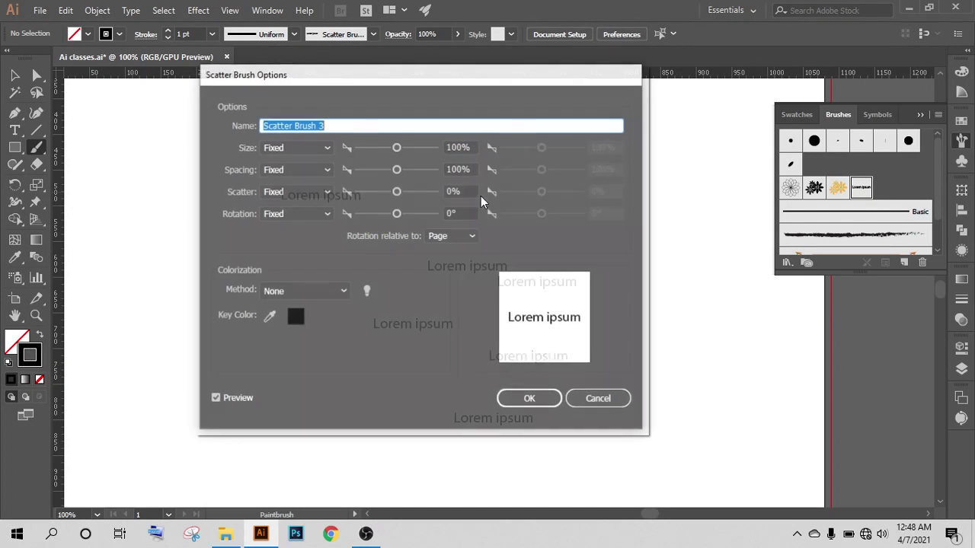
{"action": "left_click", "coordinate": [453, 236]}
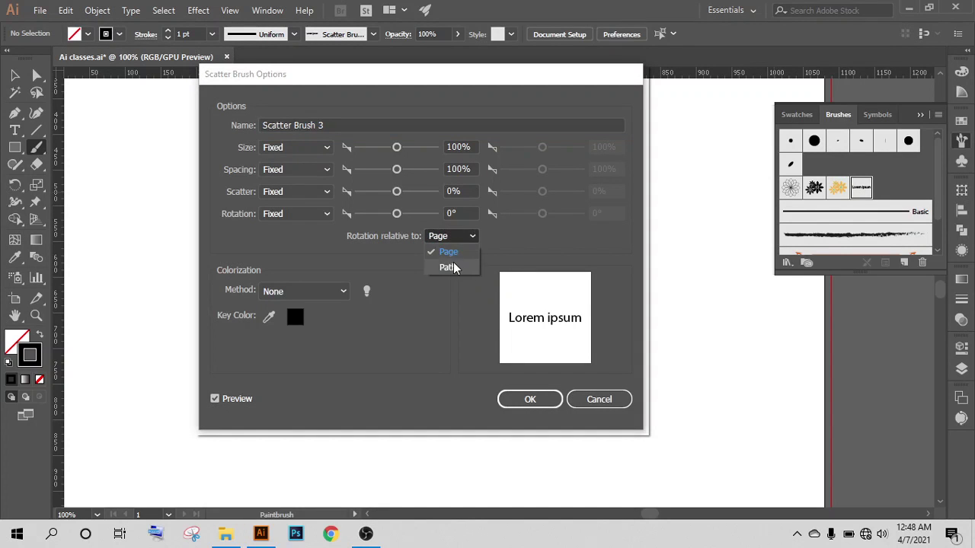
{"action": "left_click", "coordinate": [447, 267]}
{"action": "left_click_drag", "start_coordinate": [466, 79], "coordinate": [36, 91]}
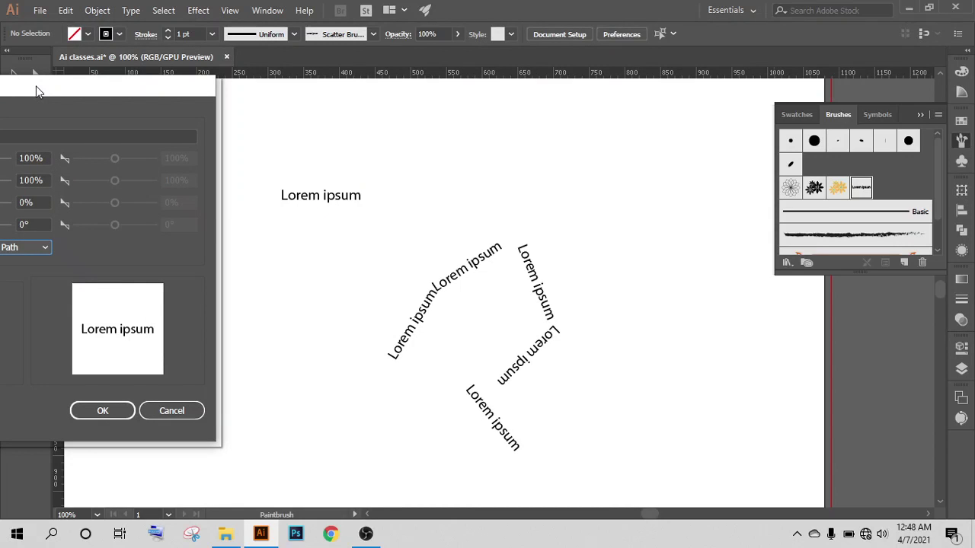
{"action": "left_click_drag", "start_coordinate": [38, 86], "coordinate": [335, 102]}
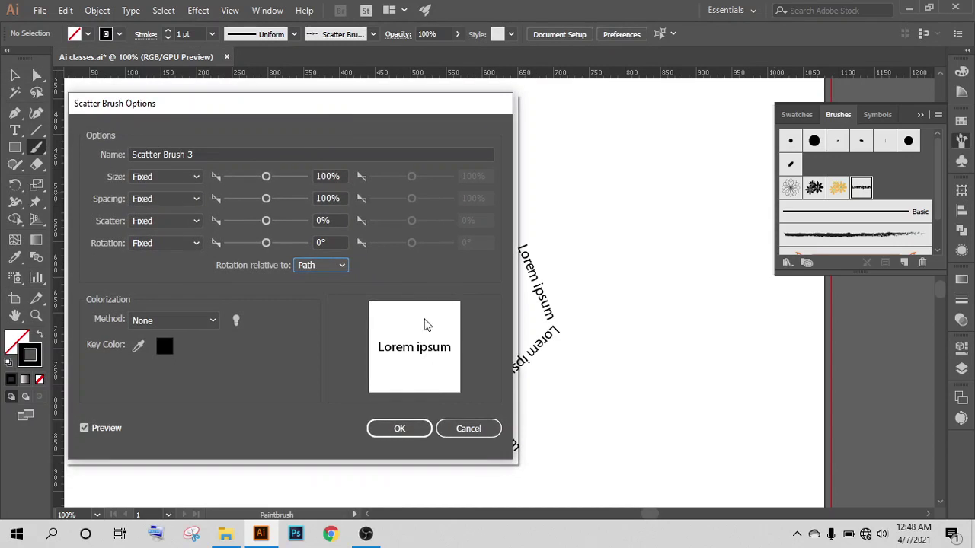
{"action": "left_click", "coordinate": [467, 431]}
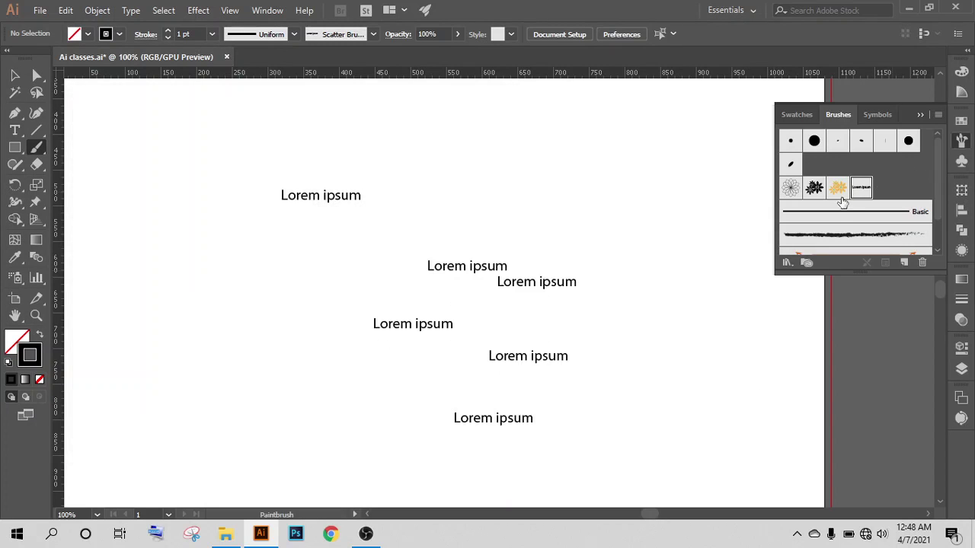
- Delete the Lorem ipsum brush with its strokes and clear the remaining artwork
{"action": "left_click", "coordinate": [922, 262]}
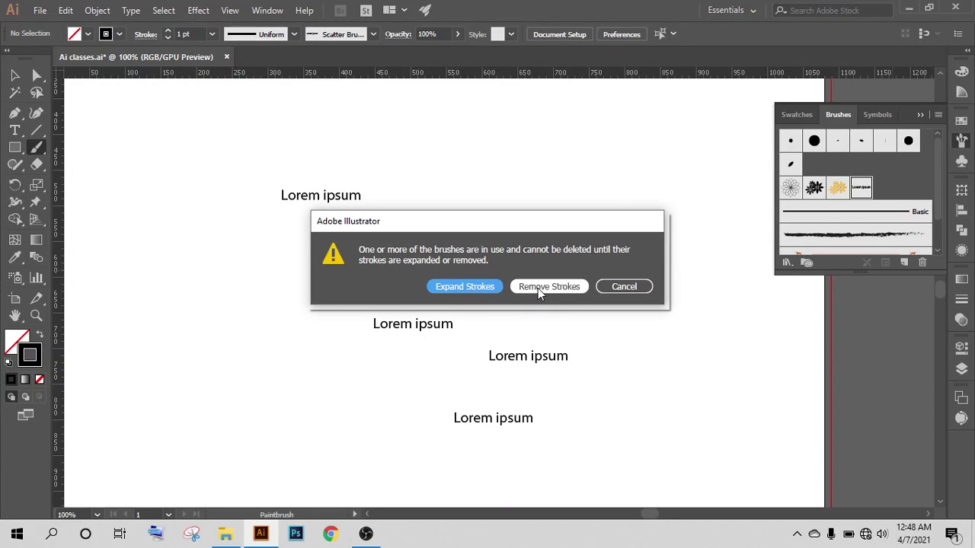
{"action": "left_click", "coordinate": [538, 292]}
{"action": "key", "text": "v"}
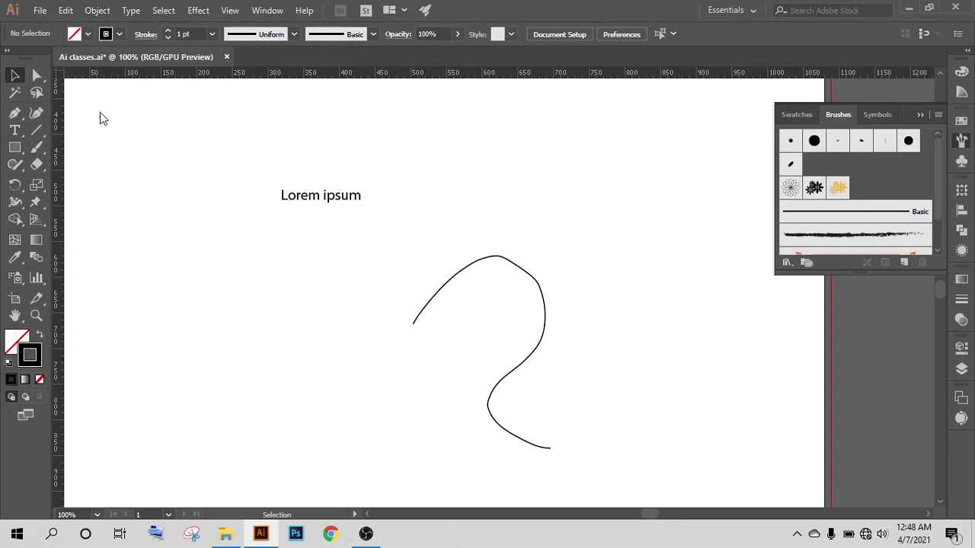
{"action": "left_click_drag", "start_coordinate": [204, 157], "coordinate": [644, 404]}
{"action": "key", "text": "Delete"}
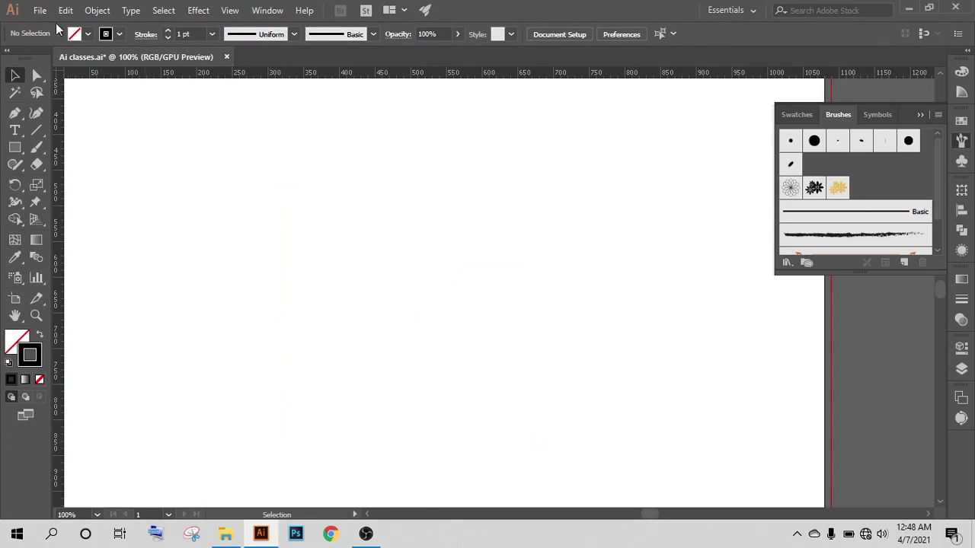
- Place the bald man's photo embedded on the artboard, then remove it again
{"action": "left_click", "coordinate": [40, 11]}
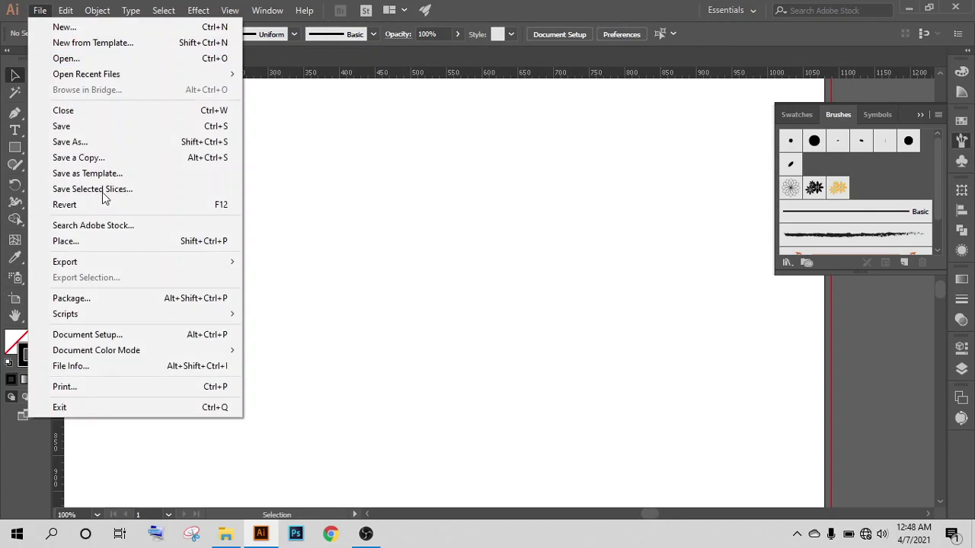
{"action": "left_click", "coordinate": [90, 242]}
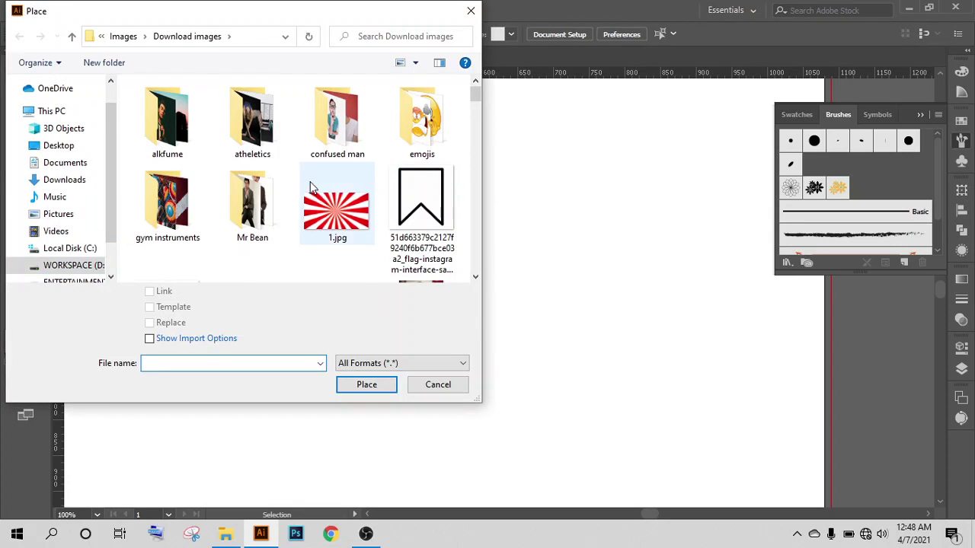
{"action": "scroll", "coordinate": [307, 183], "scroll_direction": "down", "scroll_amount": 5}
{"action": "scroll", "coordinate": [307, 183], "scroll_direction": "down", "scroll_amount": 2}
{"action": "scroll", "coordinate": [307, 181], "scroll_direction": "down", "scroll_amount": 3}
{"action": "scroll", "coordinate": [307, 181], "scroll_direction": "down", "scroll_amount": 1}
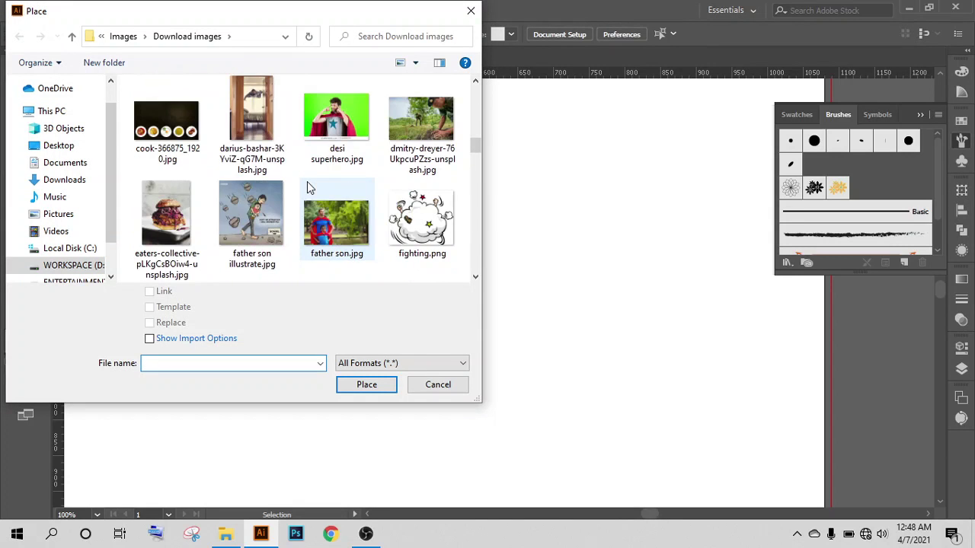
{"action": "scroll", "coordinate": [307, 181], "scroll_direction": "down", "scroll_amount": 2}
{"action": "scroll", "coordinate": [307, 182], "scroll_direction": "down", "scroll_amount": 2}
{"action": "scroll", "coordinate": [307, 191], "scroll_direction": "down", "scroll_amount": 2}
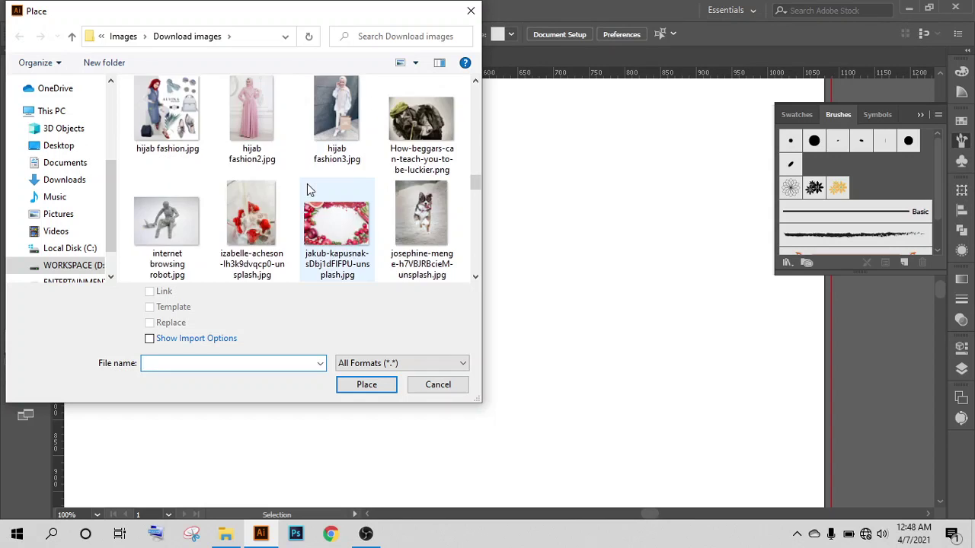
{"action": "scroll", "coordinate": [301, 199], "scroll_direction": "down", "scroll_amount": 3}
{"action": "scroll", "coordinate": [298, 206], "scroll_direction": "down", "scroll_amount": 2}
{"action": "scroll", "coordinate": [293, 228], "scroll_direction": "down", "scroll_amount": 2}
{"action": "scroll", "coordinate": [289, 244], "scroll_direction": "down", "scroll_amount": 3}
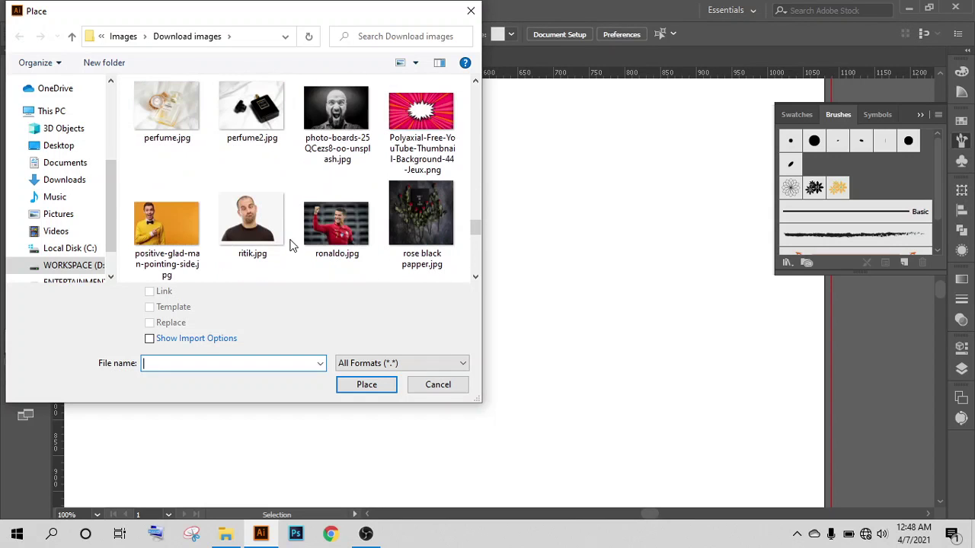
{"action": "left_click", "coordinate": [265, 232]}
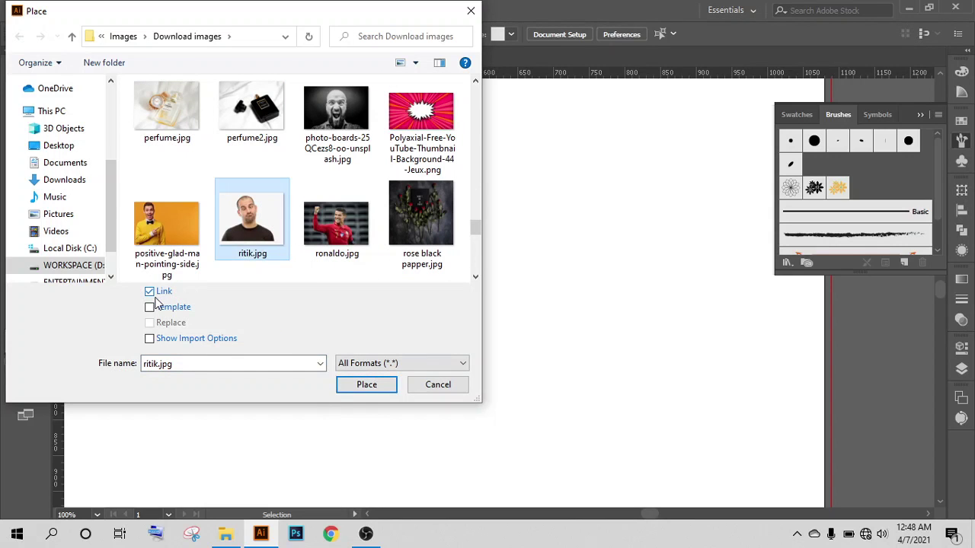
{"action": "left_click", "coordinate": [149, 292]}
{"action": "left_click", "coordinate": [369, 386]}
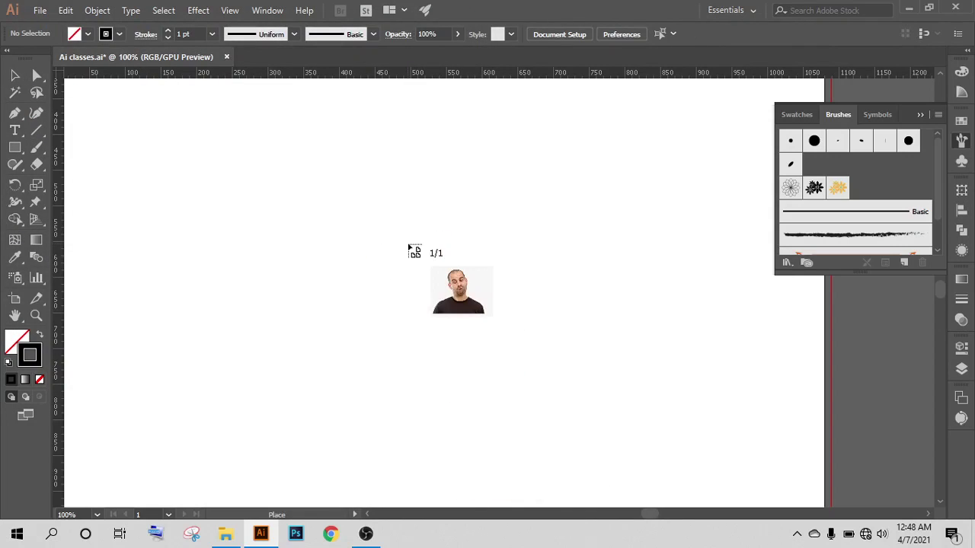
{"action": "left_click", "coordinate": [407, 244]}
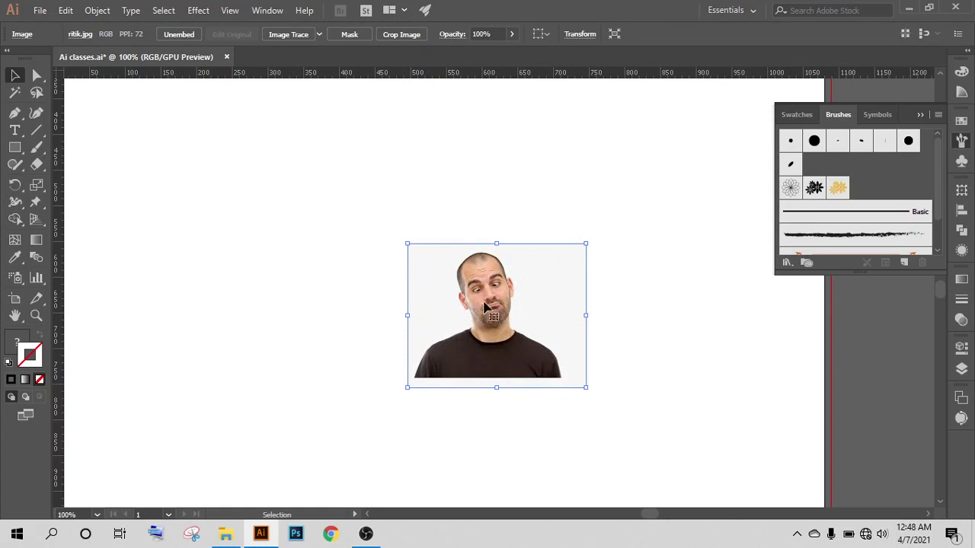
{"action": "key", "text": "Delete"}
{"action": "left_click", "coordinate": [39, 10]}
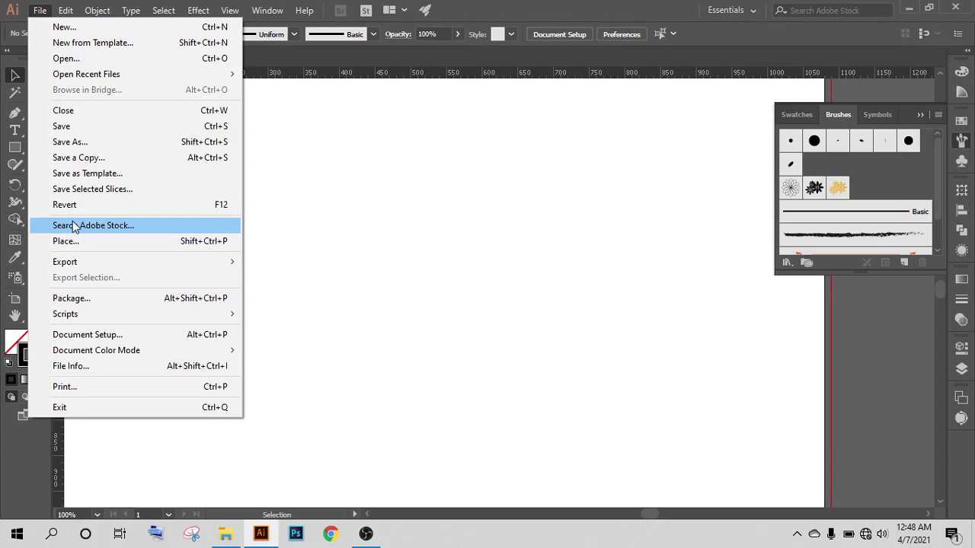
- Place the man's portrait photo as a linked image and move it slightly higher on the artboard
{"action": "left_click", "coordinate": [70, 243]}
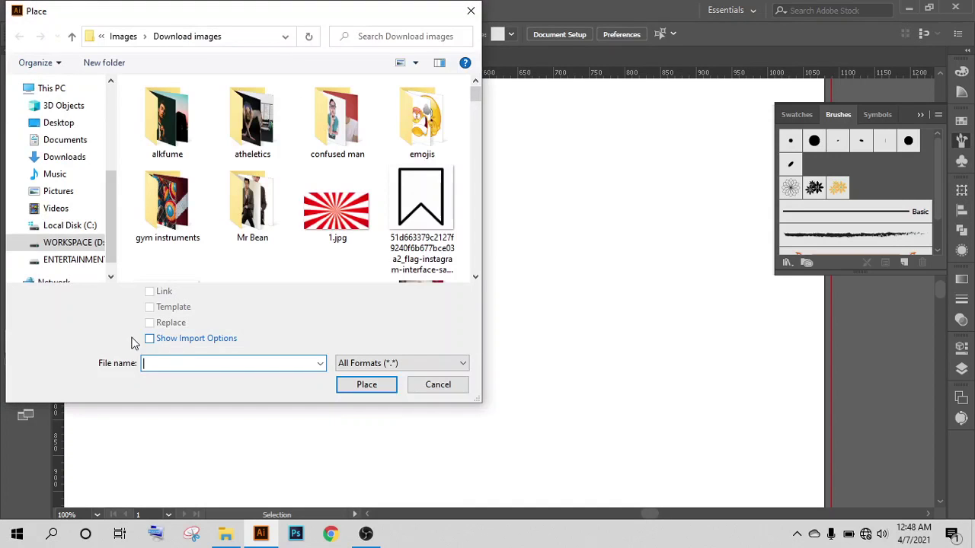
{"action": "scroll", "coordinate": [236, 231], "scroll_direction": "down", "scroll_amount": 5}
{"action": "scroll", "coordinate": [266, 240], "scroll_direction": "down", "scroll_amount": 5}
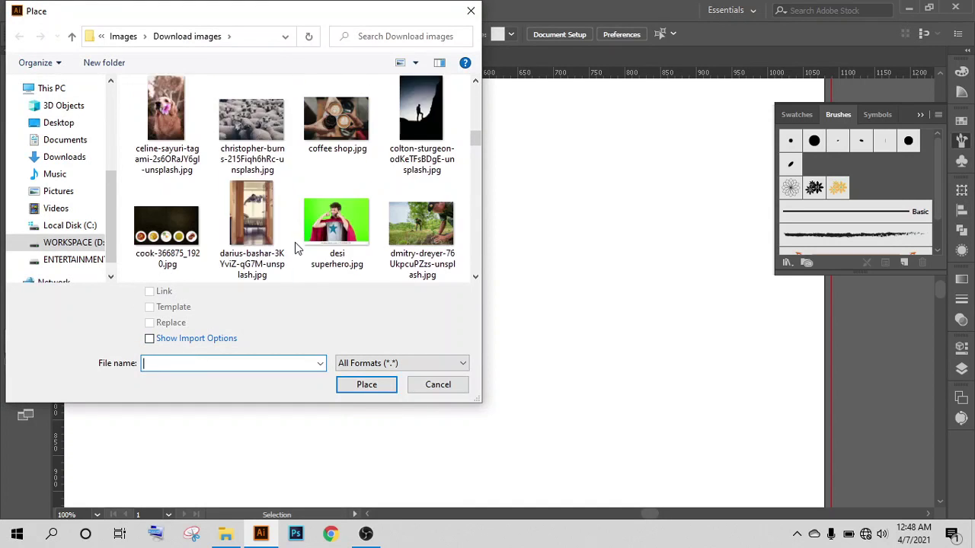
{"action": "scroll", "coordinate": [297, 248], "scroll_direction": "down", "scroll_amount": 5}
{"action": "scroll", "coordinate": [297, 248], "scroll_direction": "down", "scroll_amount": 5}
{"action": "scroll", "coordinate": [293, 249], "scroll_direction": "down", "scroll_amount": 5}
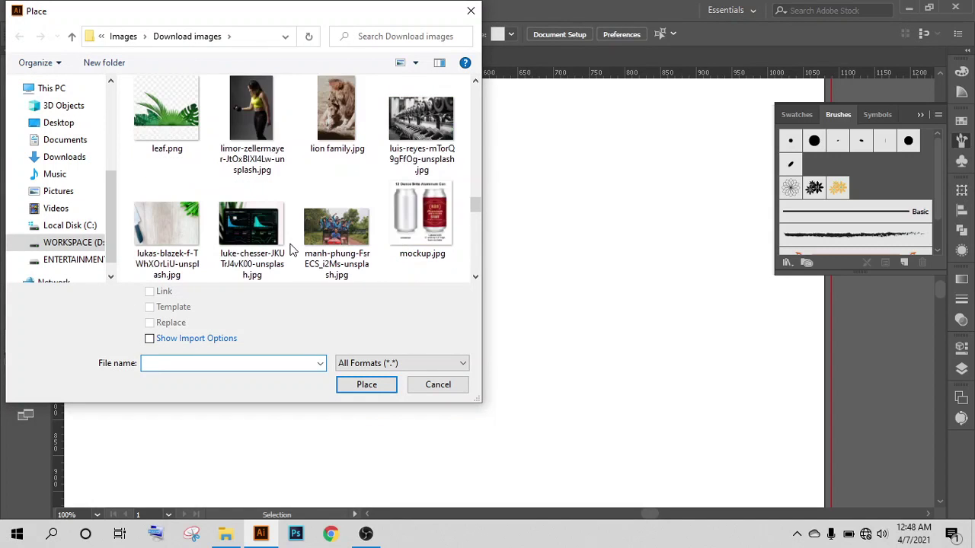
{"action": "scroll", "coordinate": [290, 248], "scroll_direction": "down", "scroll_amount": 3}
{"action": "scroll", "coordinate": [289, 248], "scroll_direction": "up", "scroll_amount": 3}
{"action": "scroll", "coordinate": [286, 240], "scroll_direction": "up", "scroll_amount": 3}
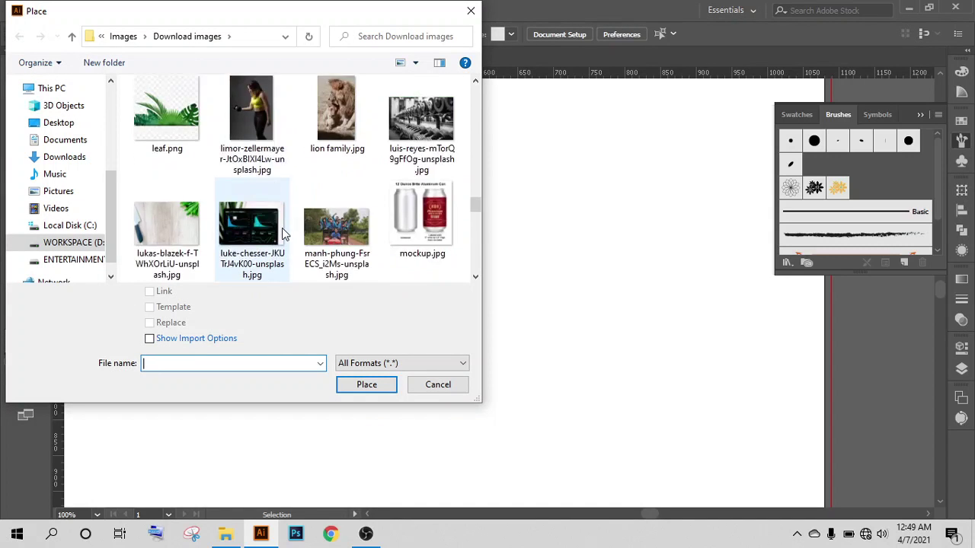
{"action": "scroll", "coordinate": [282, 233], "scroll_direction": "down", "scroll_amount": 8}
{"action": "scroll", "coordinate": [281, 227], "scroll_direction": "down", "scroll_amount": 3}
{"action": "scroll", "coordinate": [244, 191], "scroll_direction": "up", "scroll_amount": 3}
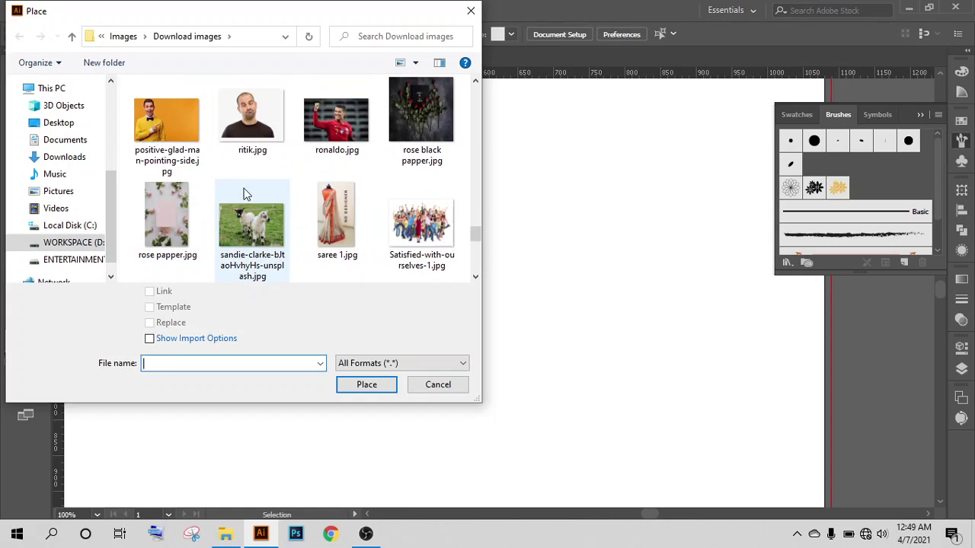
{"action": "left_click", "coordinate": [247, 138]}
{"action": "left_click", "coordinate": [157, 297]}
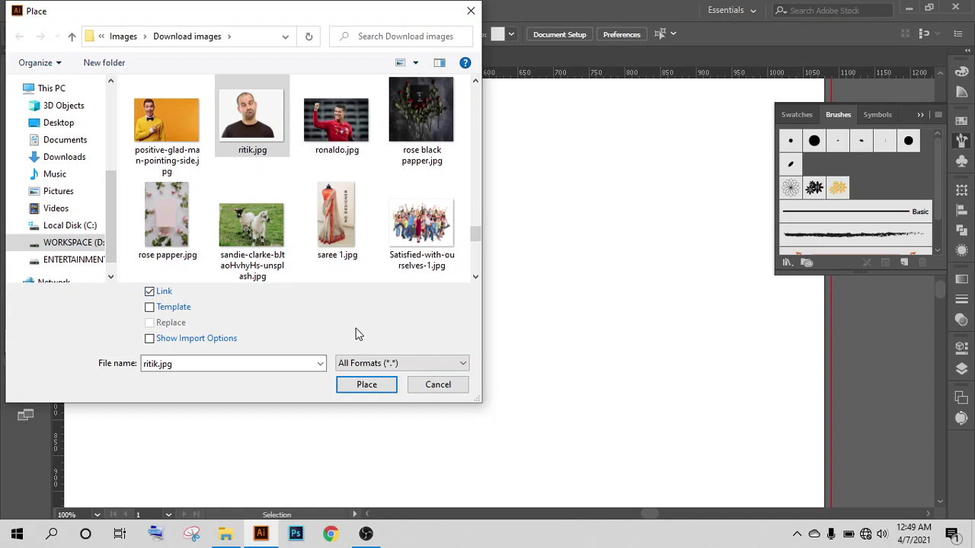
{"action": "left_click", "coordinate": [370, 384]}
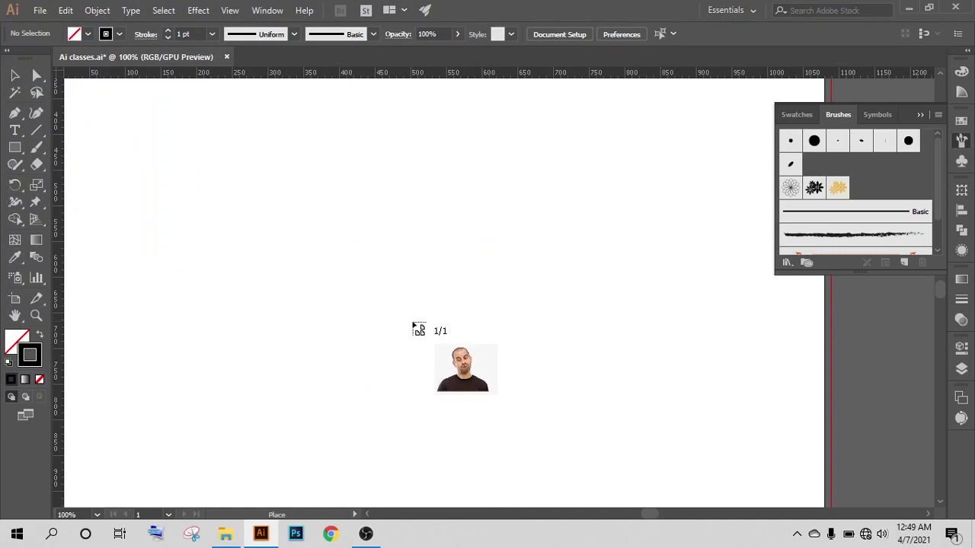
{"action": "left_click", "coordinate": [413, 323]}
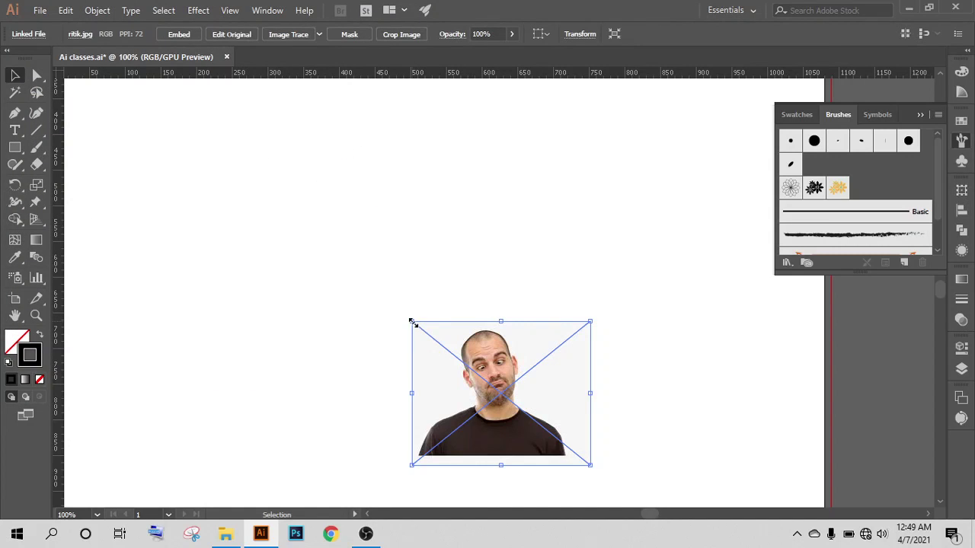
{"action": "left_click_drag", "start_coordinate": [517, 457], "coordinate": [516, 406]}
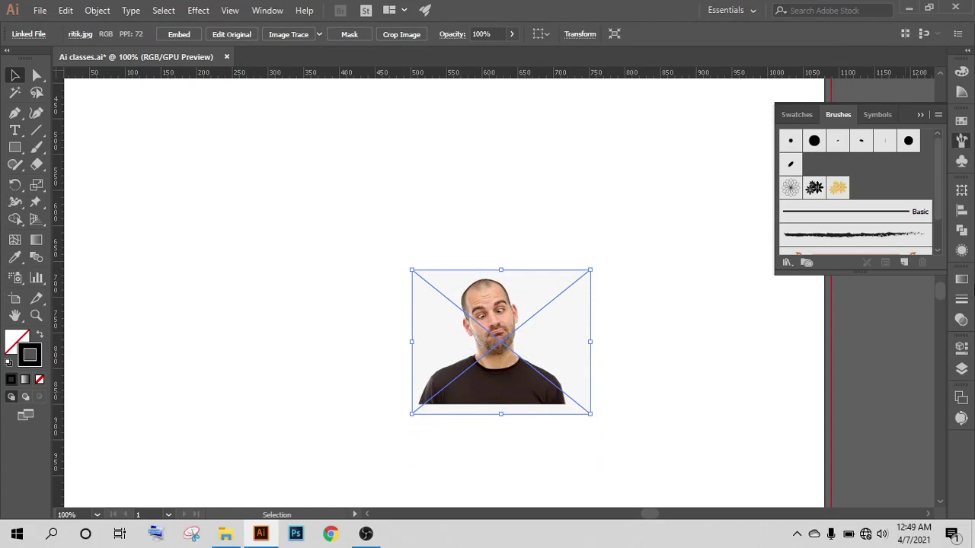
{"action": "left_click", "coordinate": [903, 264]}
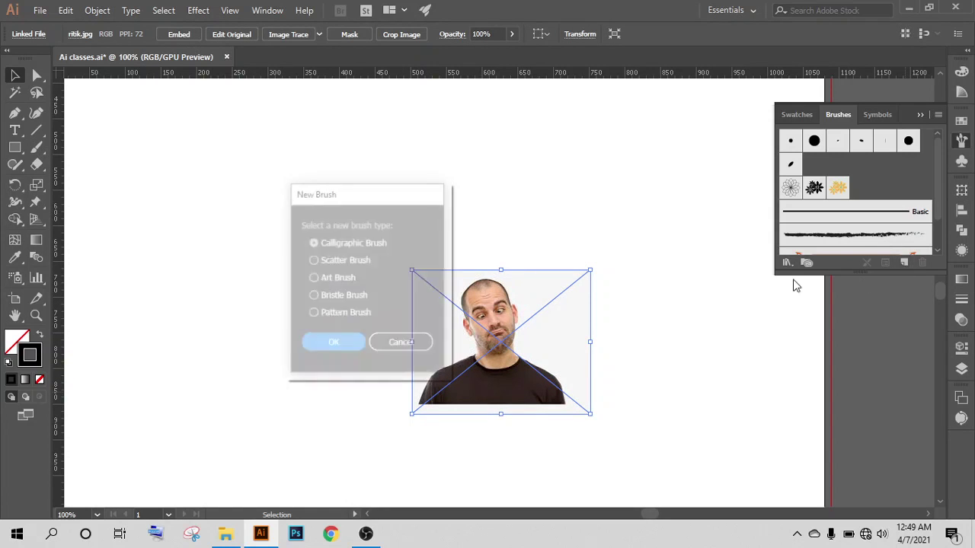
- Dismiss the linked-image alert when making a scatter brush, and embed the photo
{"action": "left_click", "coordinate": [314, 259]}
{"action": "left_click", "coordinate": [330, 346]}
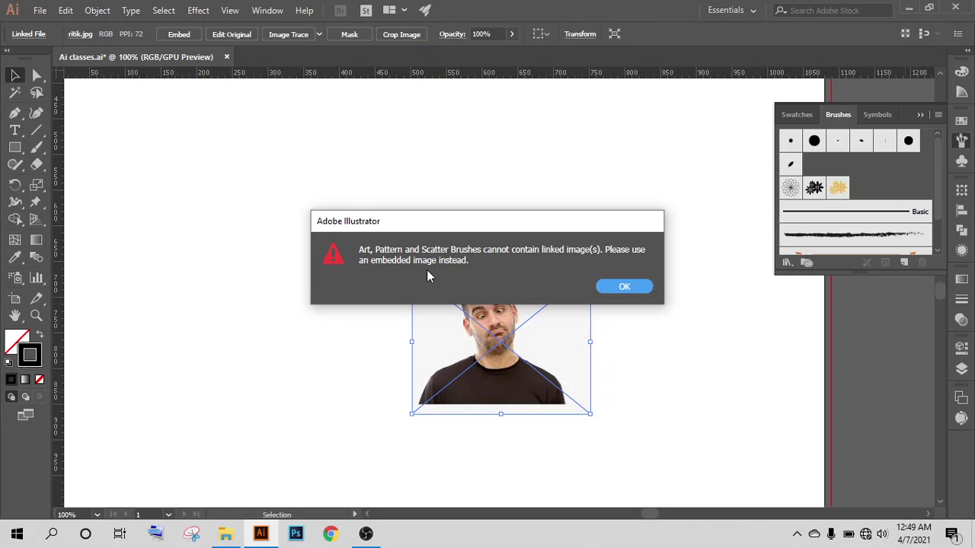
{"action": "left_click", "coordinate": [624, 288]}
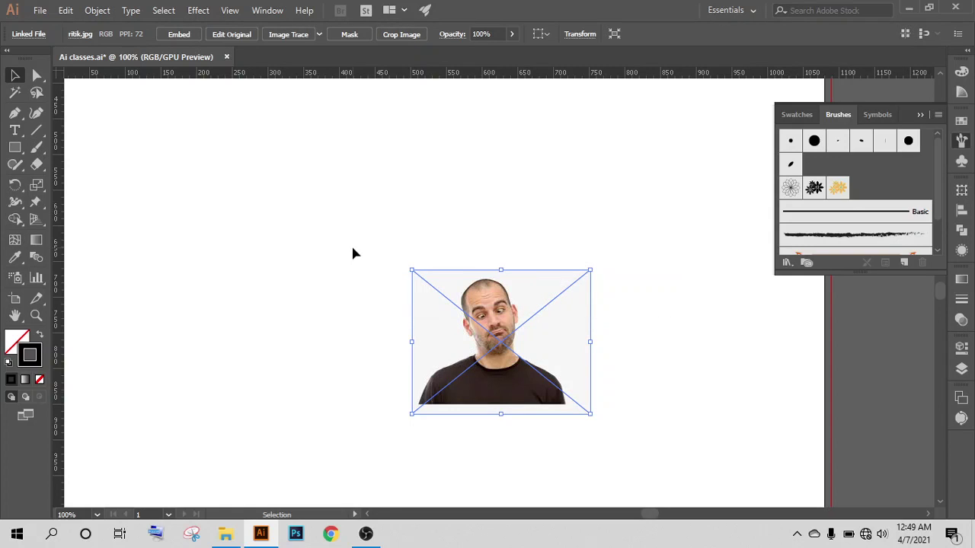
{"action": "left_click", "coordinate": [177, 38]}
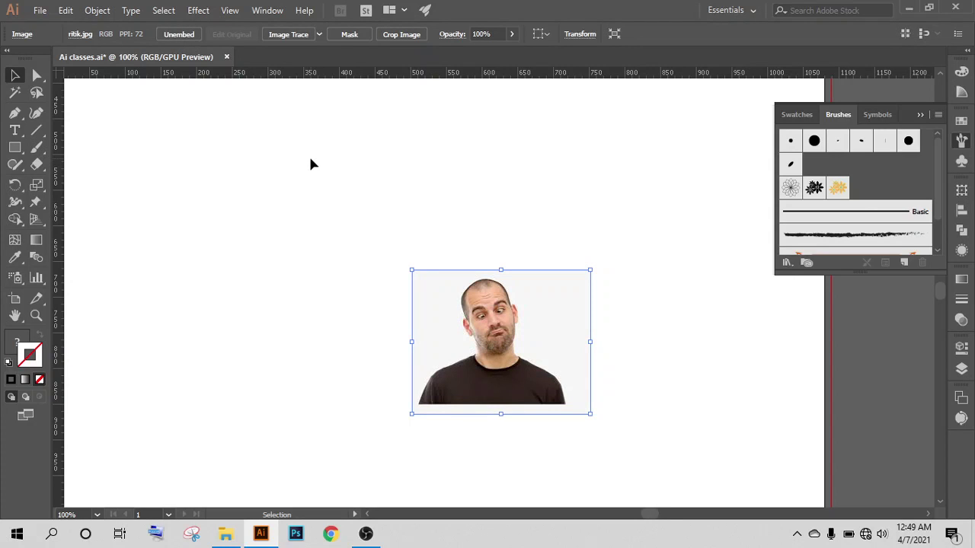
- Create a scatter brush from the embedded photo with default settings
{"action": "left_click", "coordinate": [905, 263]}
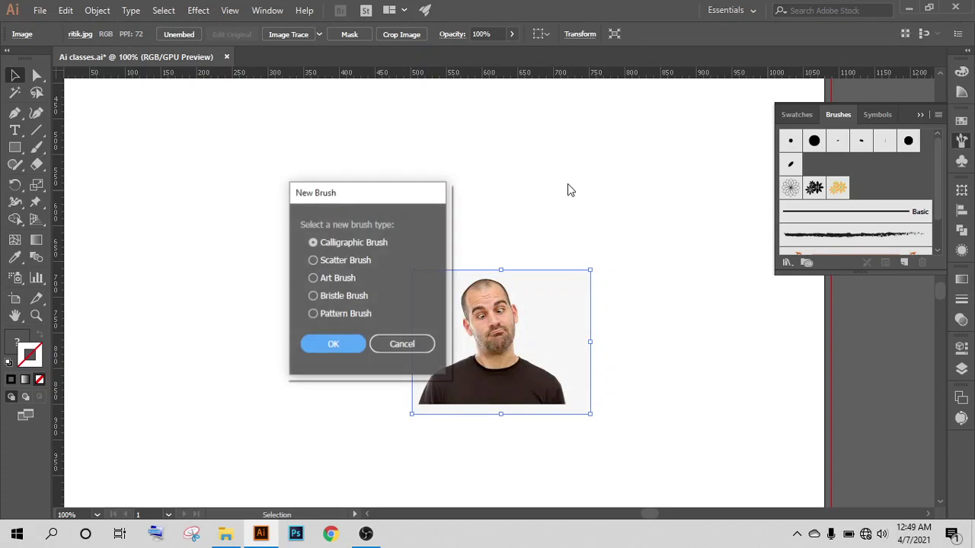
{"action": "left_click", "coordinate": [328, 264]}
{"action": "left_click", "coordinate": [332, 345]}
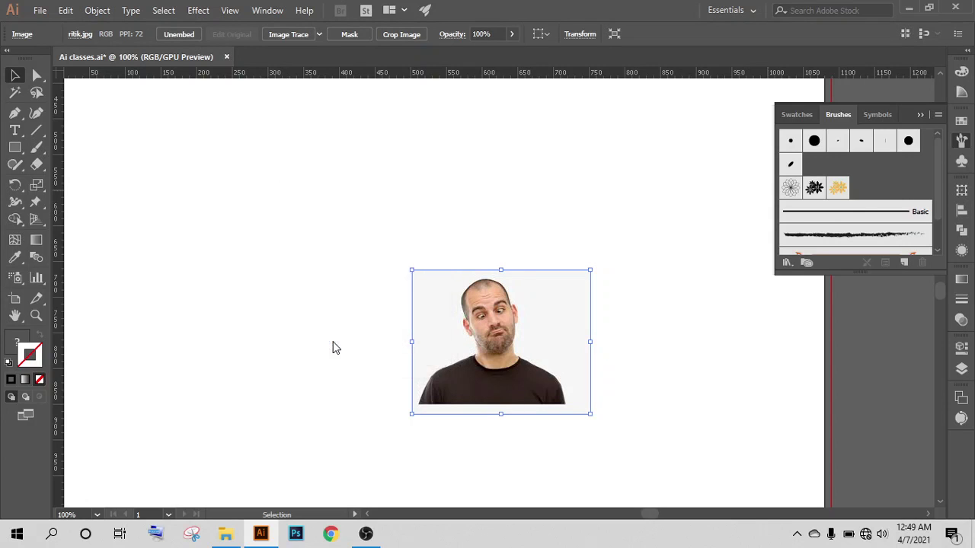
{"action": "left_click", "coordinate": [383, 366]}
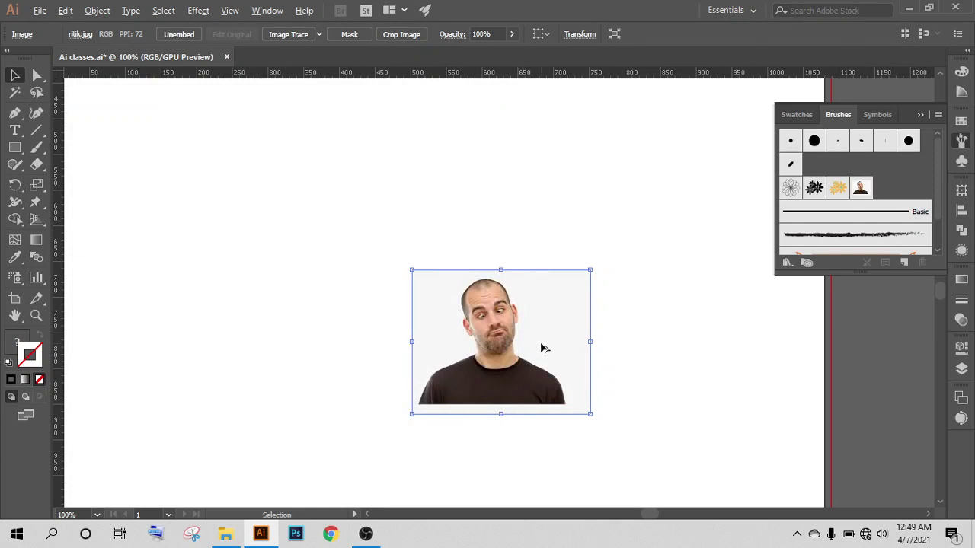
- Move the photo off the artboard and paint a looping stroke with the portrait brush
{"action": "scroll", "coordinate": [543, 348], "scroll_direction": "down", "scroll_amount": 3}
{"action": "left_click", "coordinate": [673, 302]}
{"action": "mouse_move", "coordinate": [513, 358]}
{"action": "left_mouse_down"}
{"action": "mouse_move", "coordinate": [681, 299]}
{"action": "mouse_move", "coordinate": [687, 275]}
{"action": "left_mouse_up"}
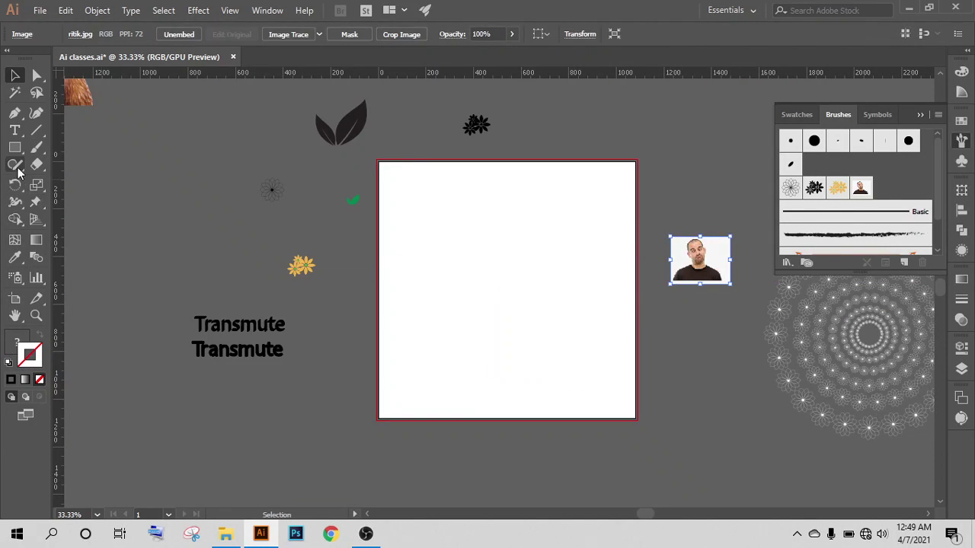
{"action": "left_click", "coordinate": [36, 147]}
{"action": "scroll", "coordinate": [537, 275], "scroll_direction": "up", "scroll_amount": 1}
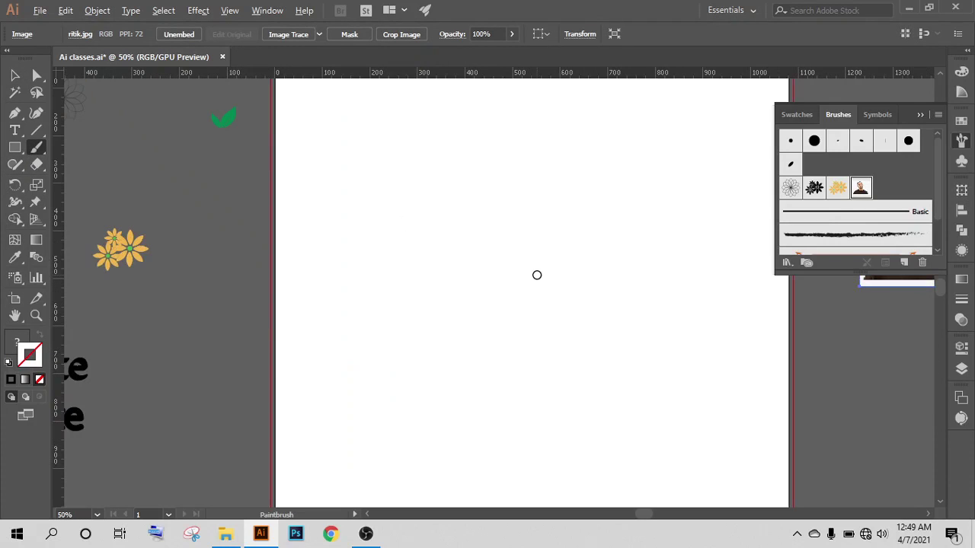
{"action": "scroll", "coordinate": [537, 275], "scroll_direction": "up", "scroll_amount": 1}
{"action": "left_click_drag", "start_coordinate": [410, 208], "coordinate": [652, 438]}
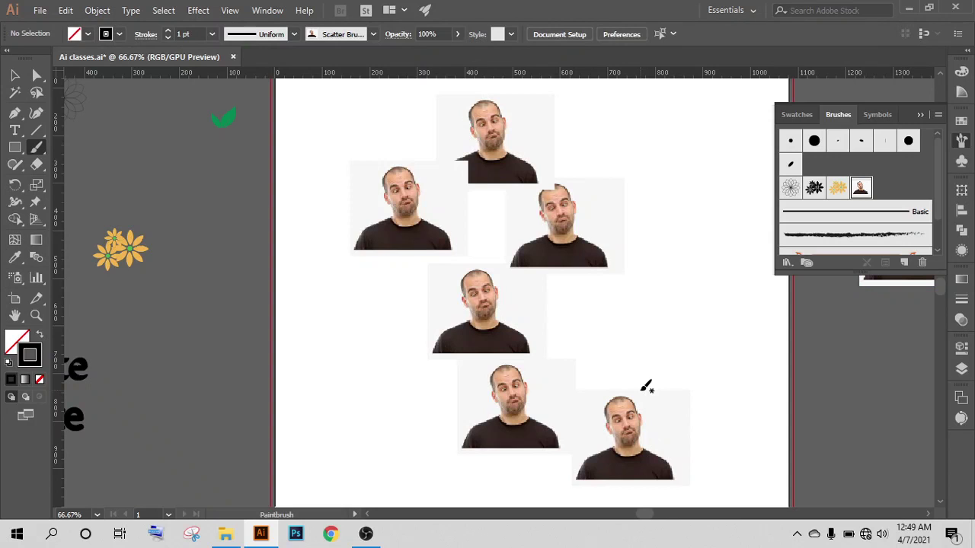
- Try path-relative rotation in the portrait brush options, then keep rotation relative to Page
{"action": "double_click", "coordinate": [861, 187]}
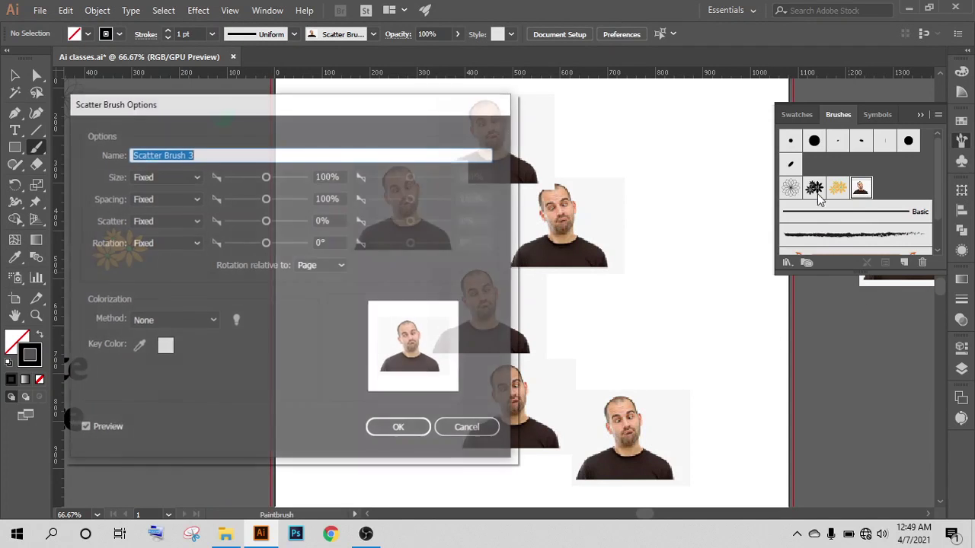
{"action": "left_click", "coordinate": [335, 266]}
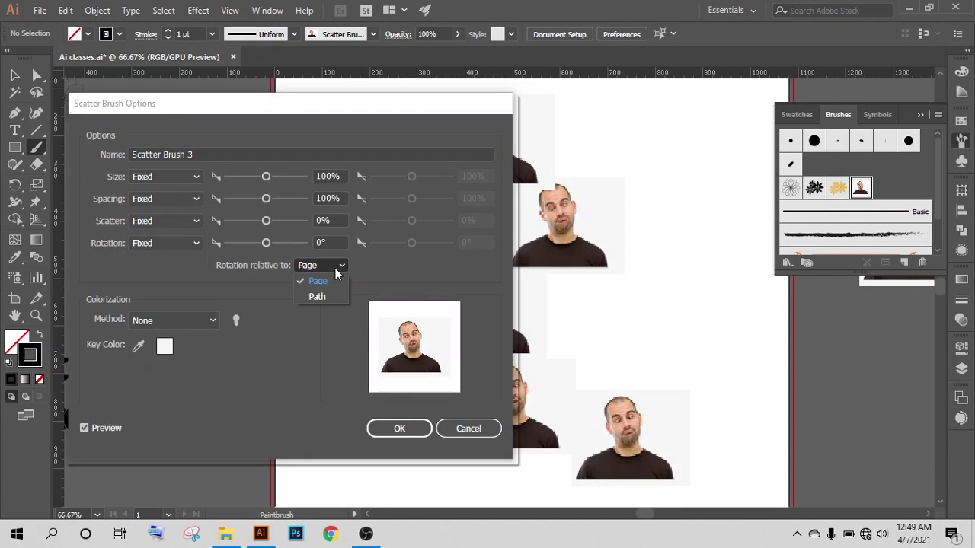
{"action": "left_click", "coordinate": [325, 295]}
{"action": "mouse_move", "coordinate": [369, 107]}
{"action": "left_mouse_down"}
{"action": "mouse_move", "coordinate": [200, 442]}
{"action": "mouse_move", "coordinate": [266, 390]}
{"action": "mouse_move", "coordinate": [278, 158]}
{"action": "left_mouse_up"}
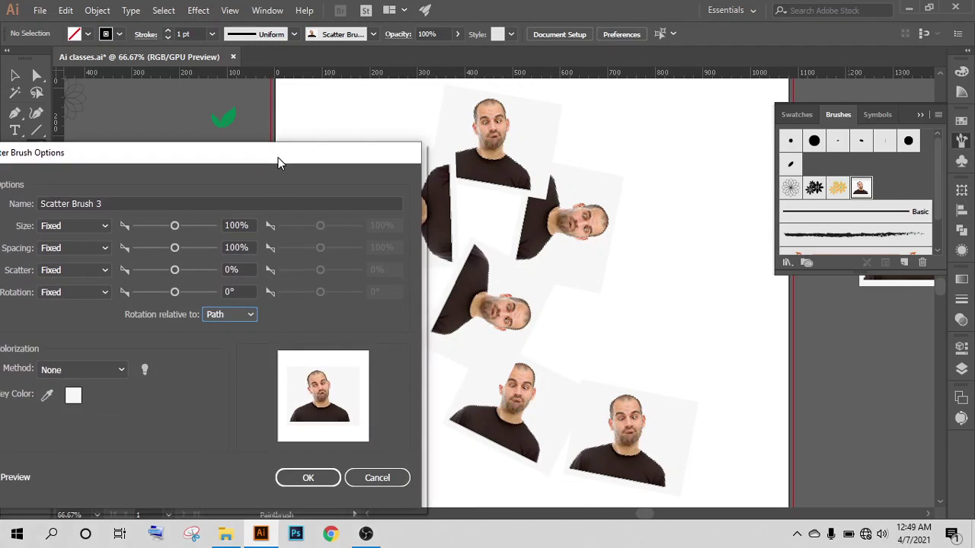
{"action": "left_click", "coordinate": [244, 319]}
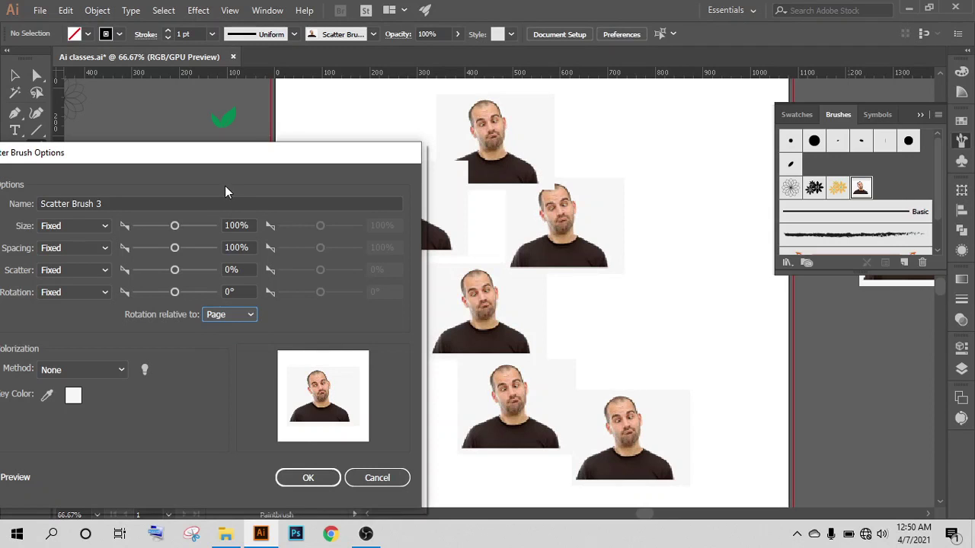
{"action": "left_click", "coordinate": [294, 479]}
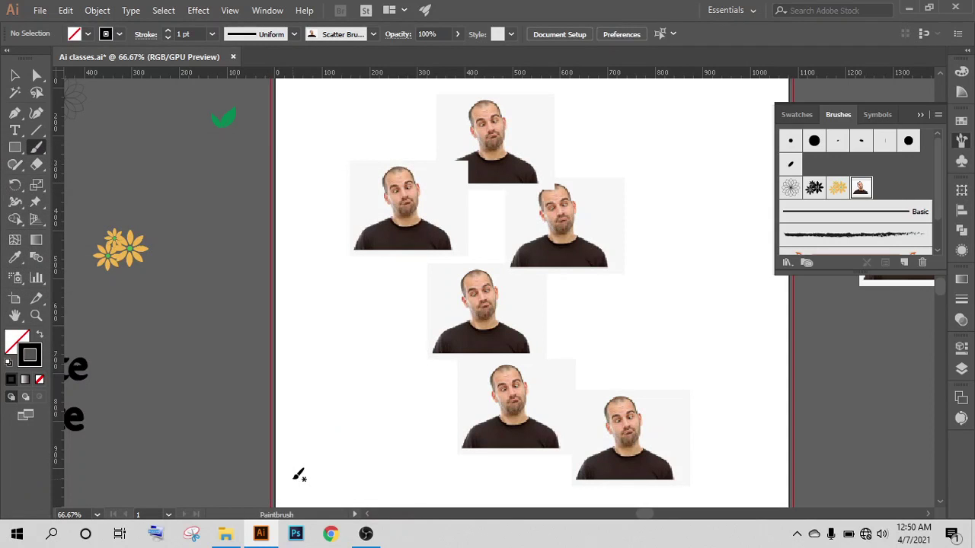
{"action": "key", "text": "ctrl+minus"}
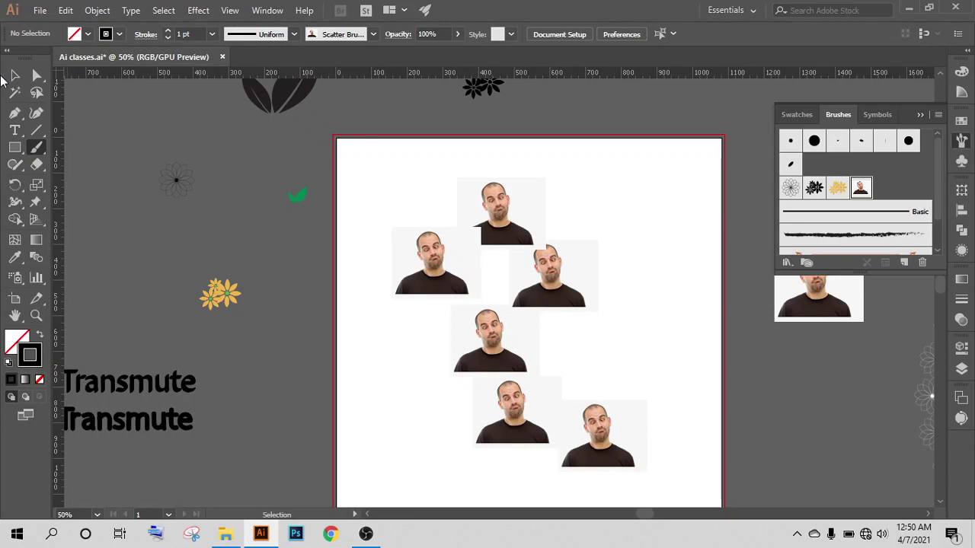
{"action": "left_click", "coordinate": [14, 76]}
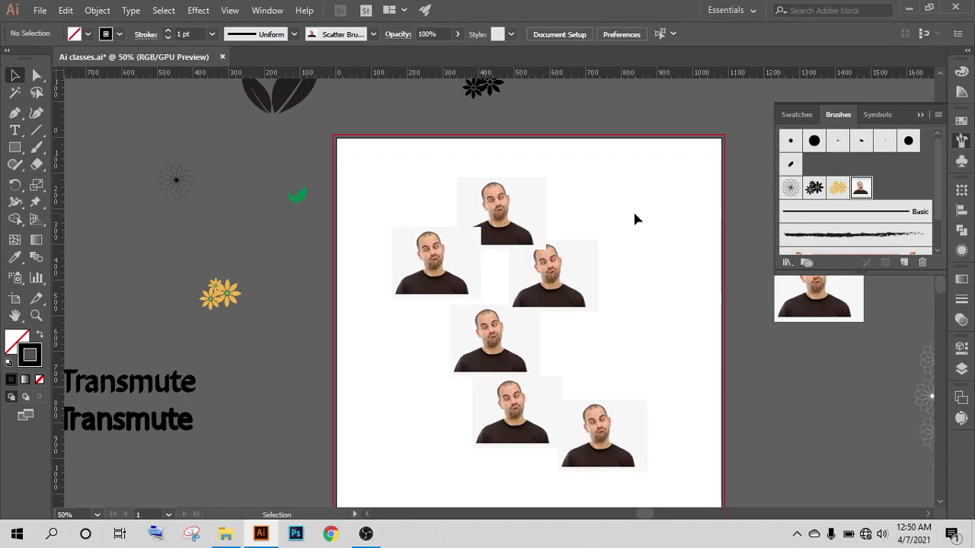